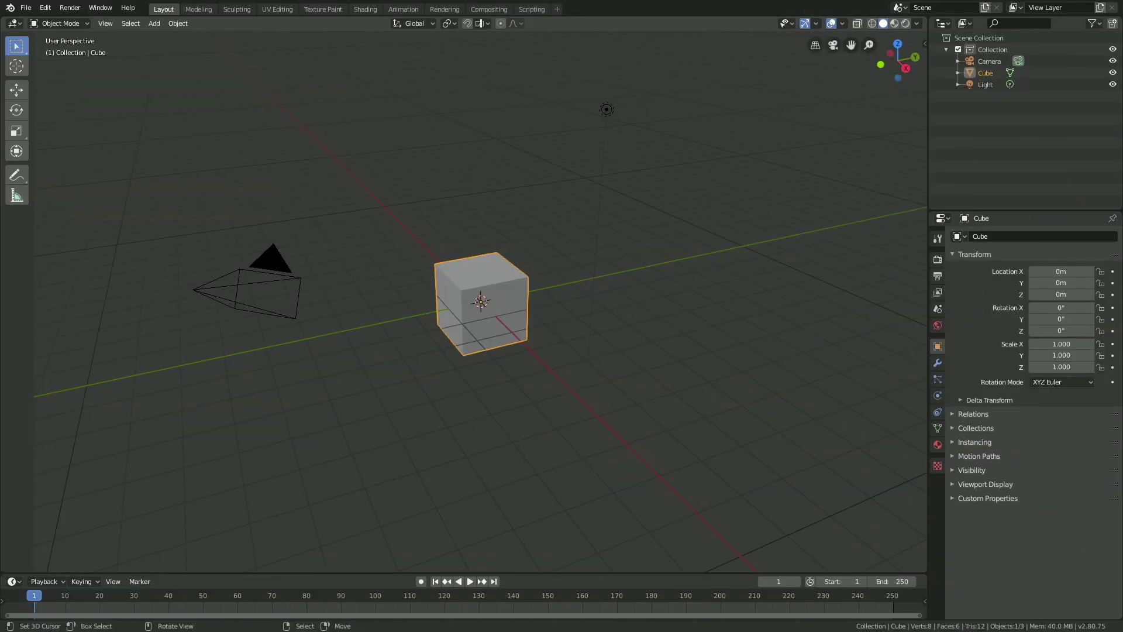
- Scale the default cube to about 16.09 in X and Y only, keeping its Z height
key(s)
key(shift+z)
click(841, 33)
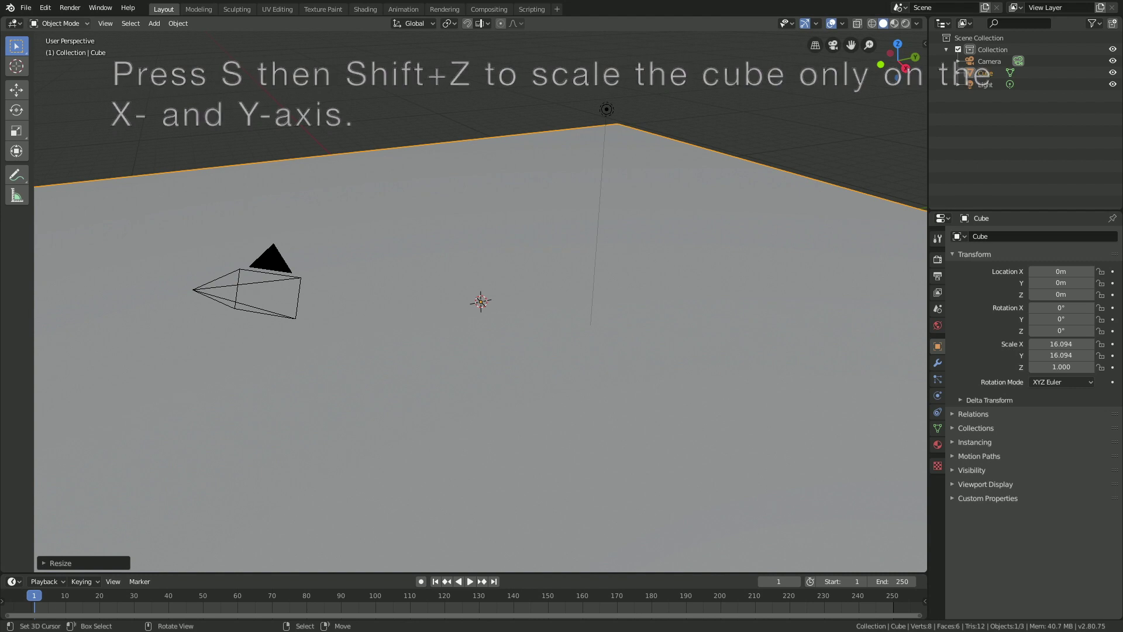
- Delete the top face of the flattened cube in Edit Mode with face selection, and return to Object Mode
click(58, 24)
click(56, 50)
click(122, 24)
scroll(481, 302, down, 6)
right_click(509, 339)
key(x)
click(396, 318)
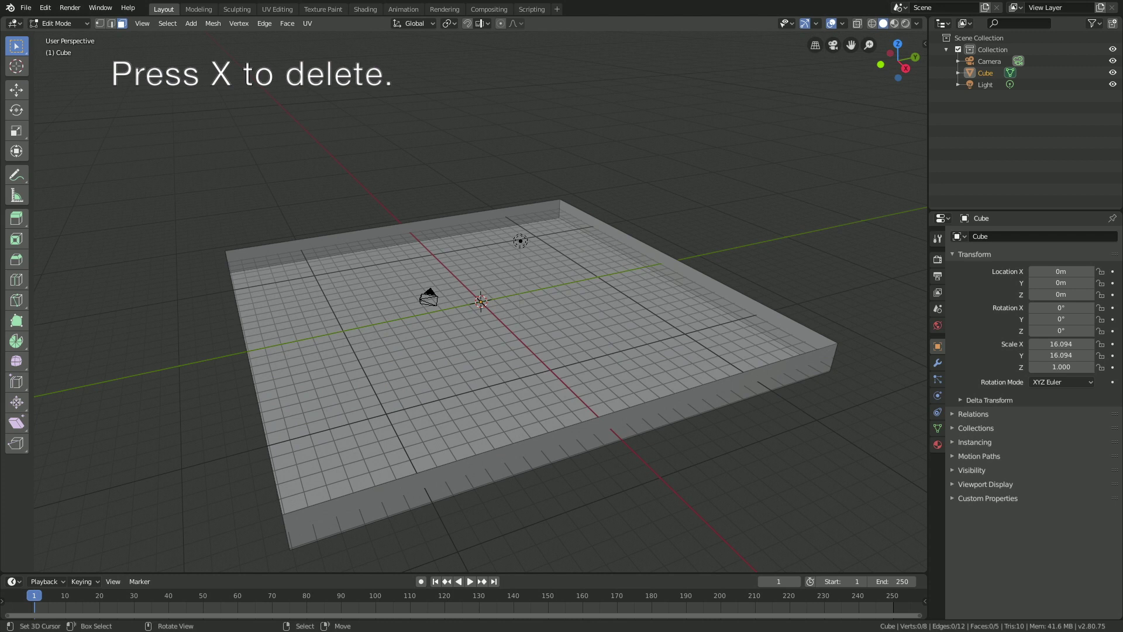
click(59, 24)
click(55, 37)
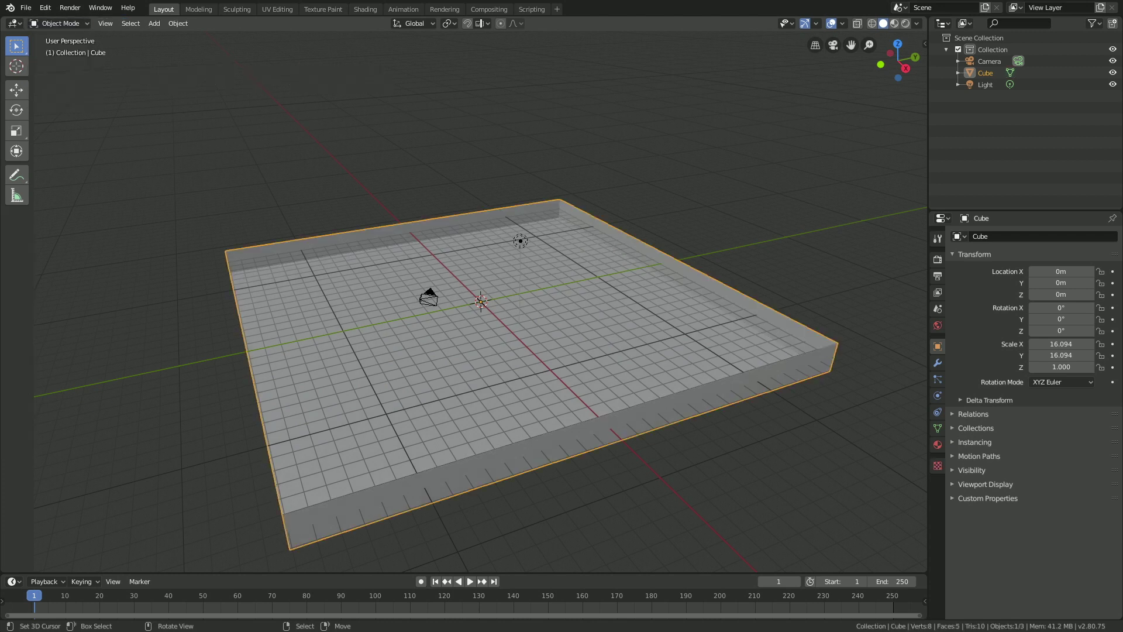
- Add a Solidify modifier to the open tray with a thickness of 0.04 m
click(938, 363)
click(1032, 236)
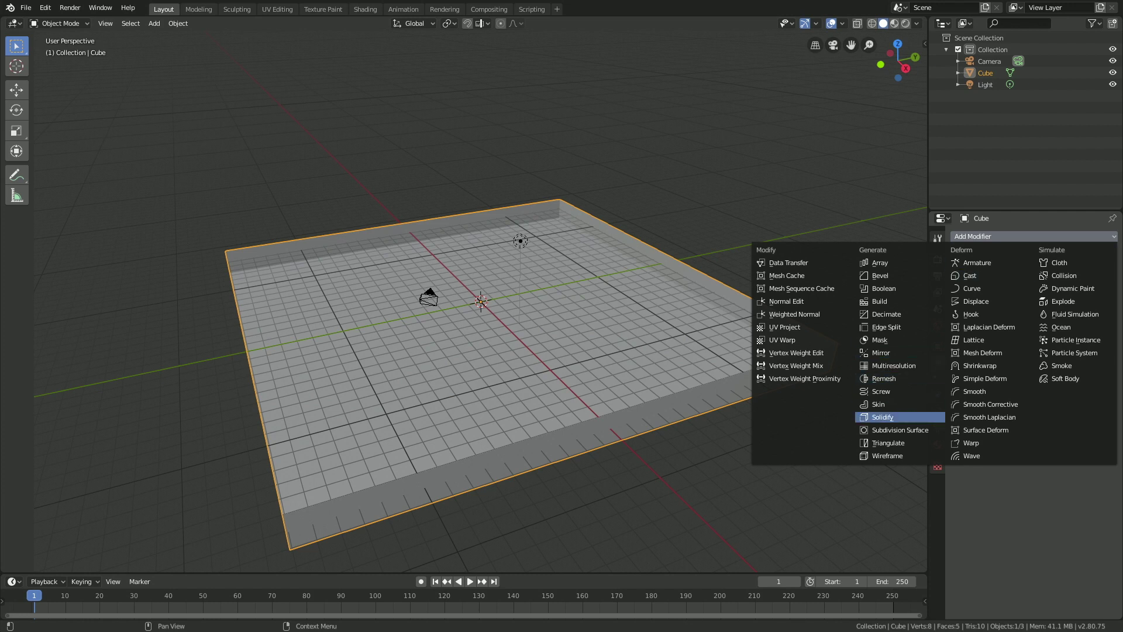
click(883, 417)
drag(992, 288, 1006, 287)
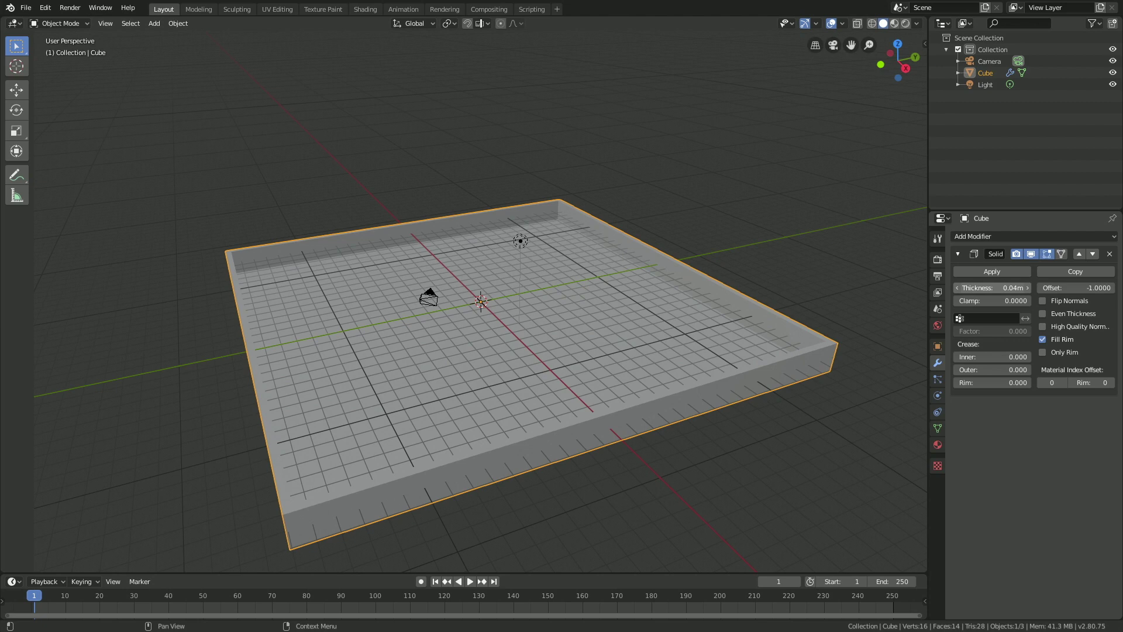
- Scale the tray taller along the Z axis and apply its Solidify modifier
mouse_move(720, 327)
middle_down()
mouse_move(719, 294)
mouse_move(721, 317)
middle_up()
key(s)
key(z)
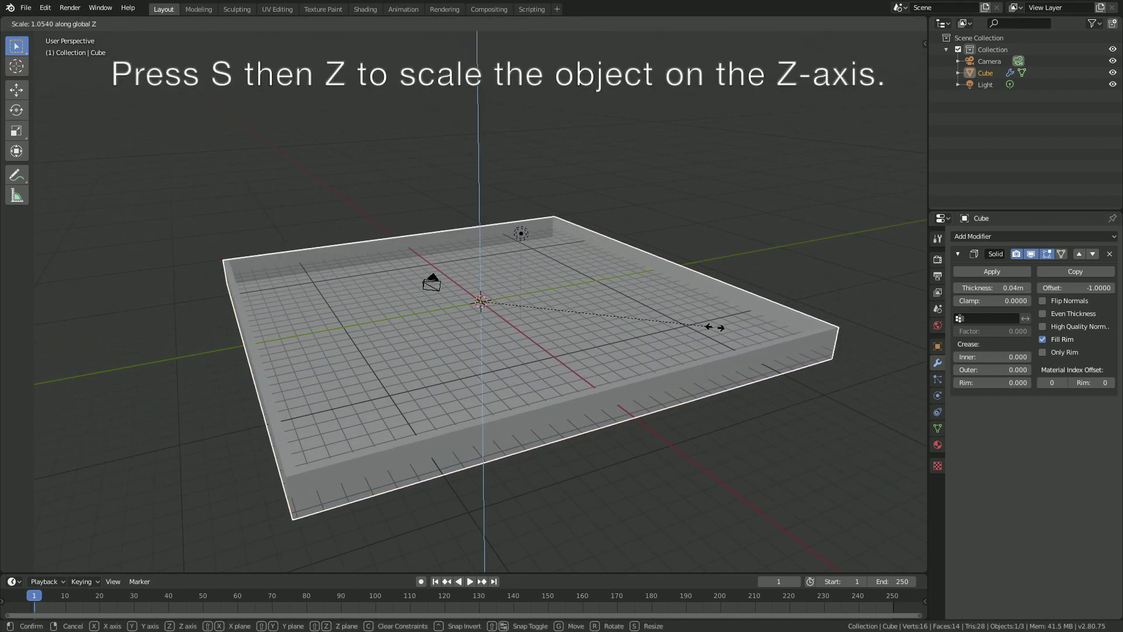
click(774, 428)
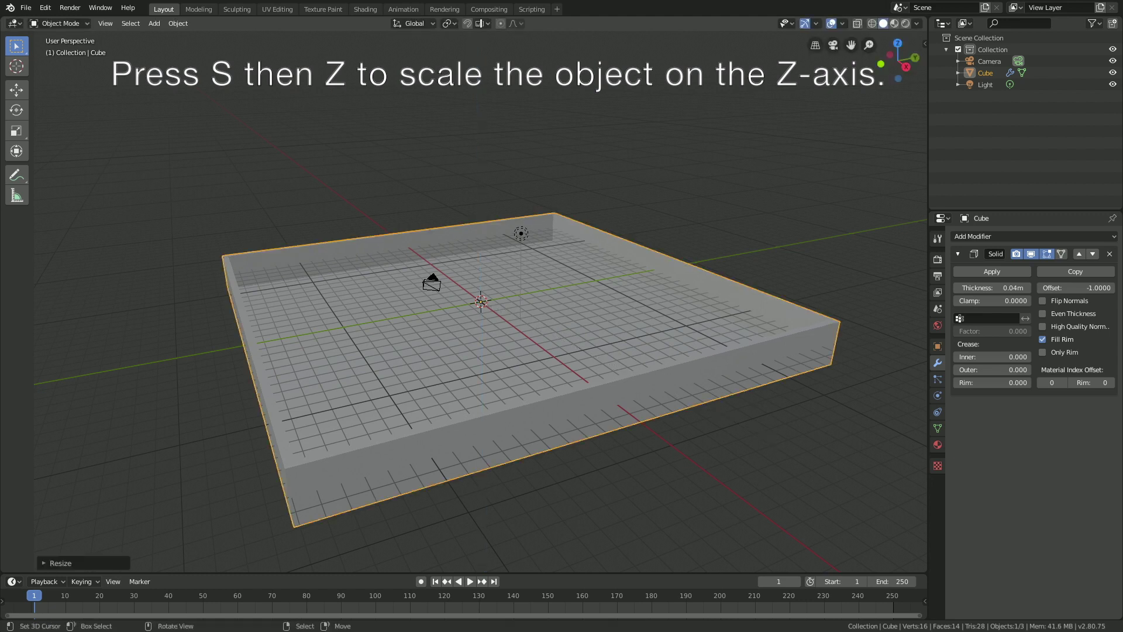
click(992, 272)
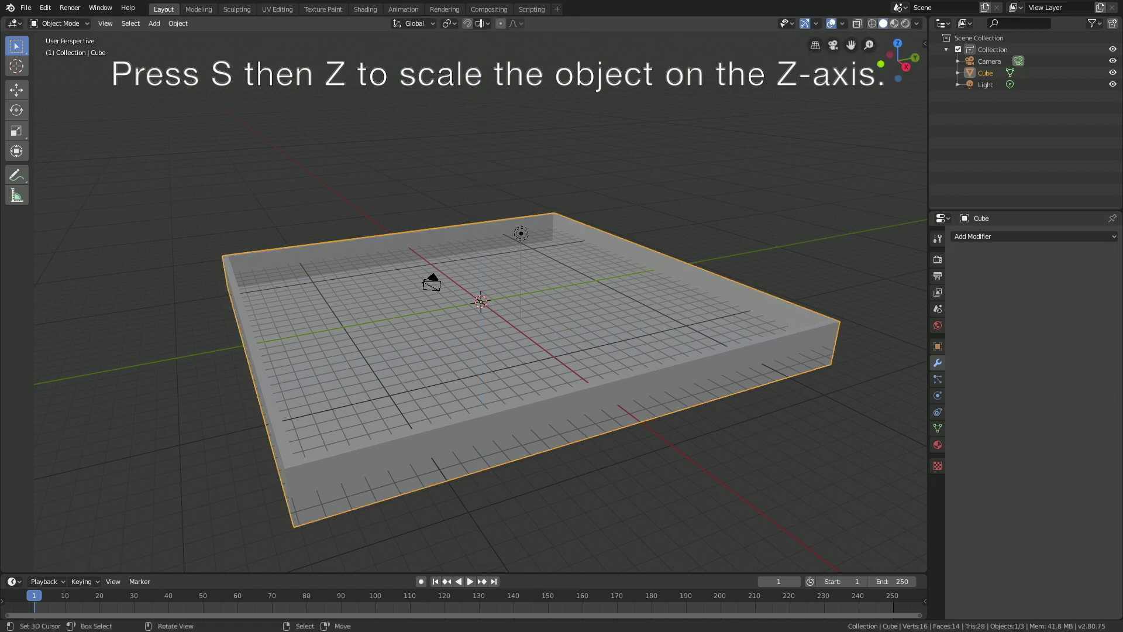
- Add a mesh circle and raise it along the Z axis above the tray
click(154, 23)
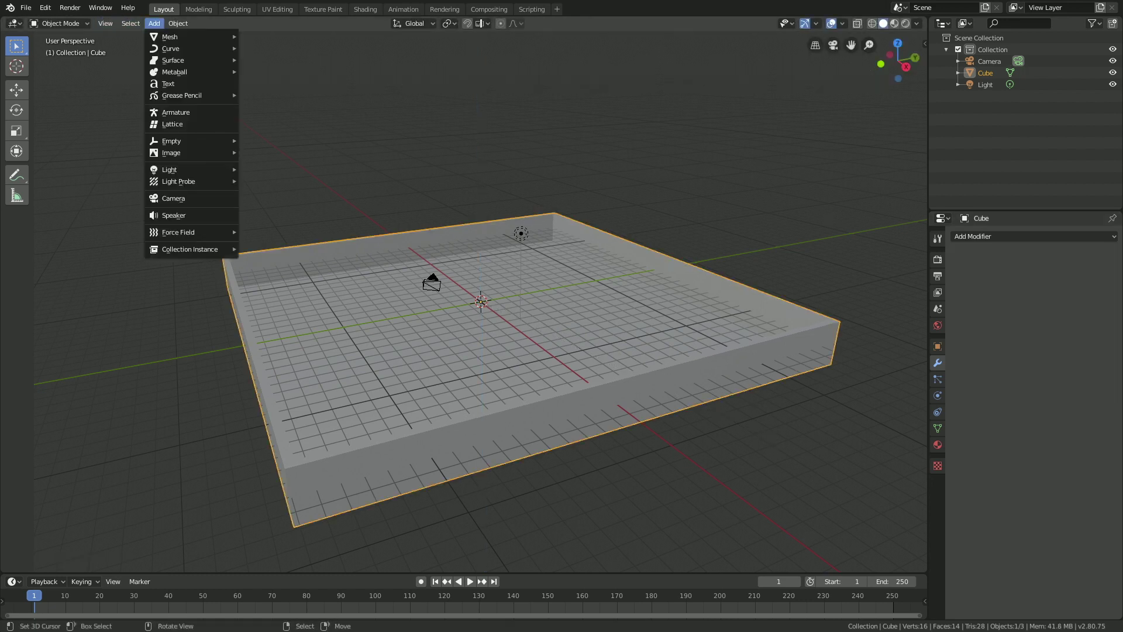
mouse_move(175, 37)
click(269, 60)
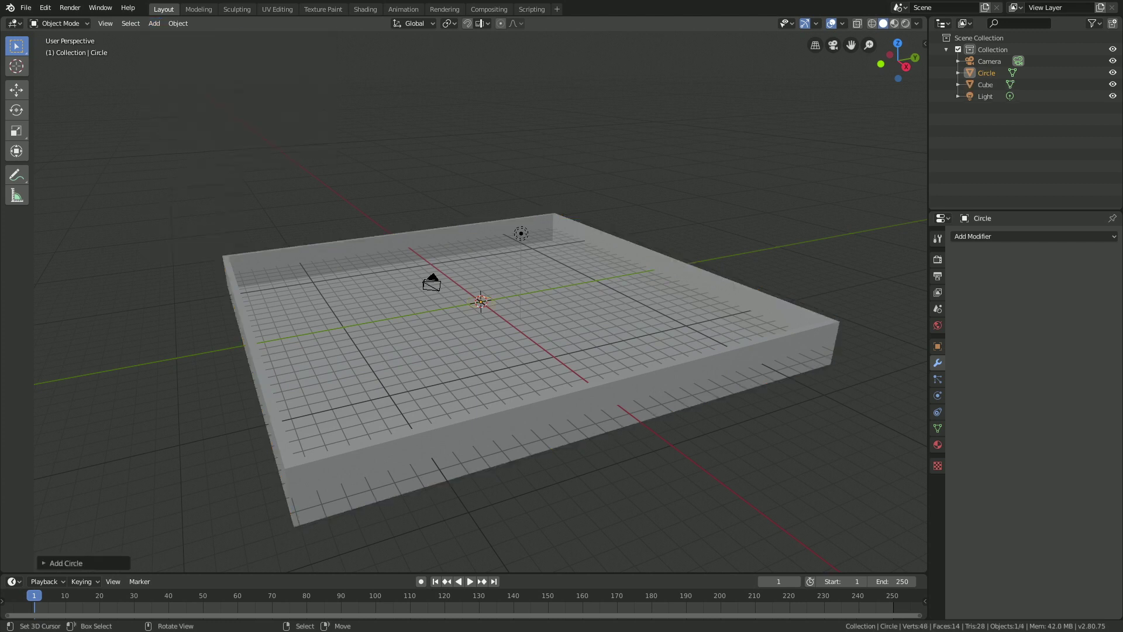
key(g)
key(z)
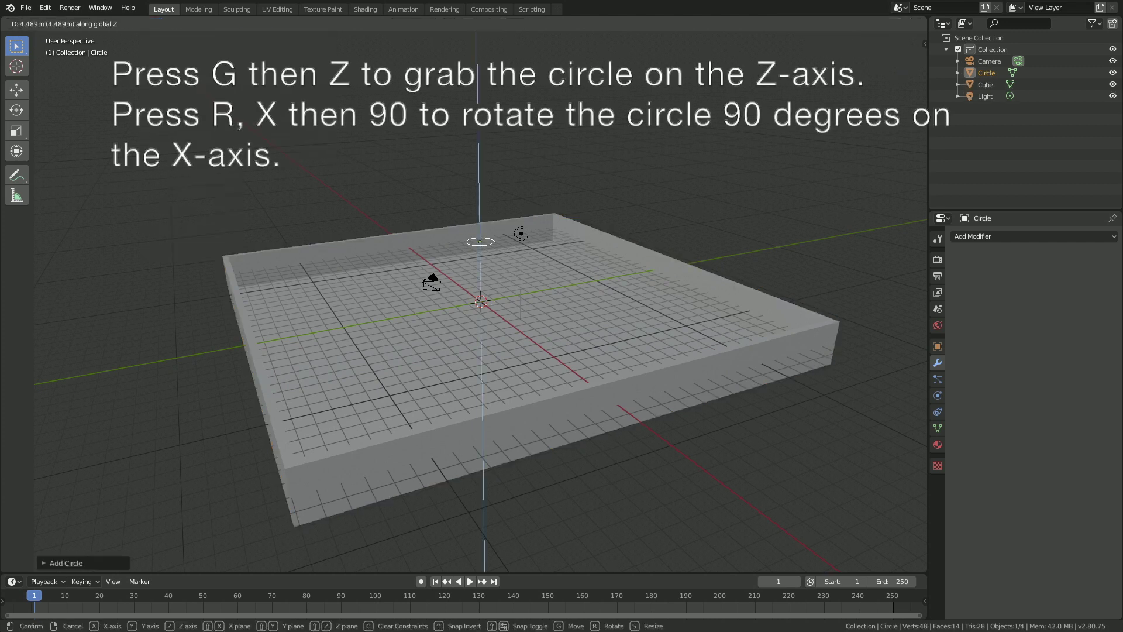
key(Return)
- Rotate the circle 90 degrees about the X axis and move it in the negative Y direction toward the tray's edge
text(rx90)
key(Return)
key(g)
key(y)
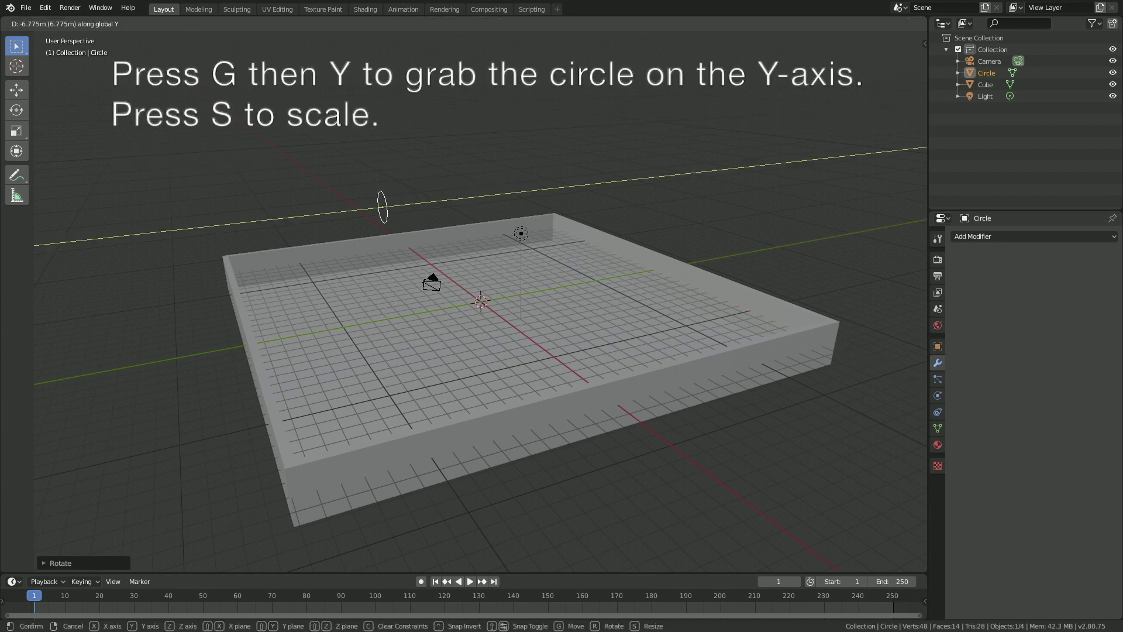
key(Return)
- Scale the upright circle up slightly
middle_drag(527, 292, 409, 257)
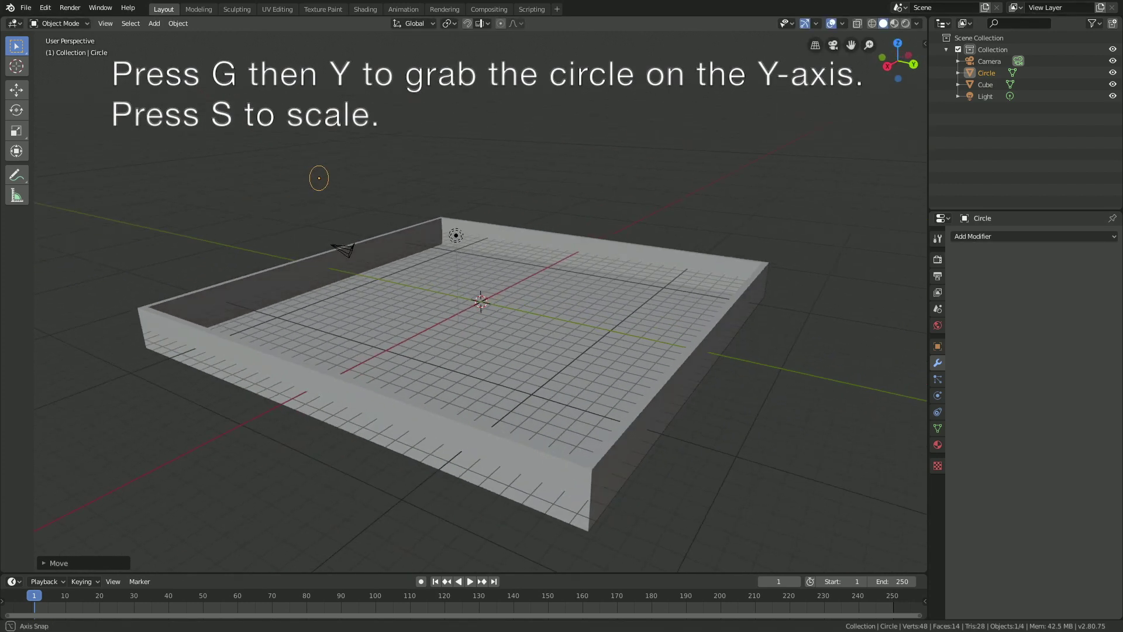
key(s)
key(Return)
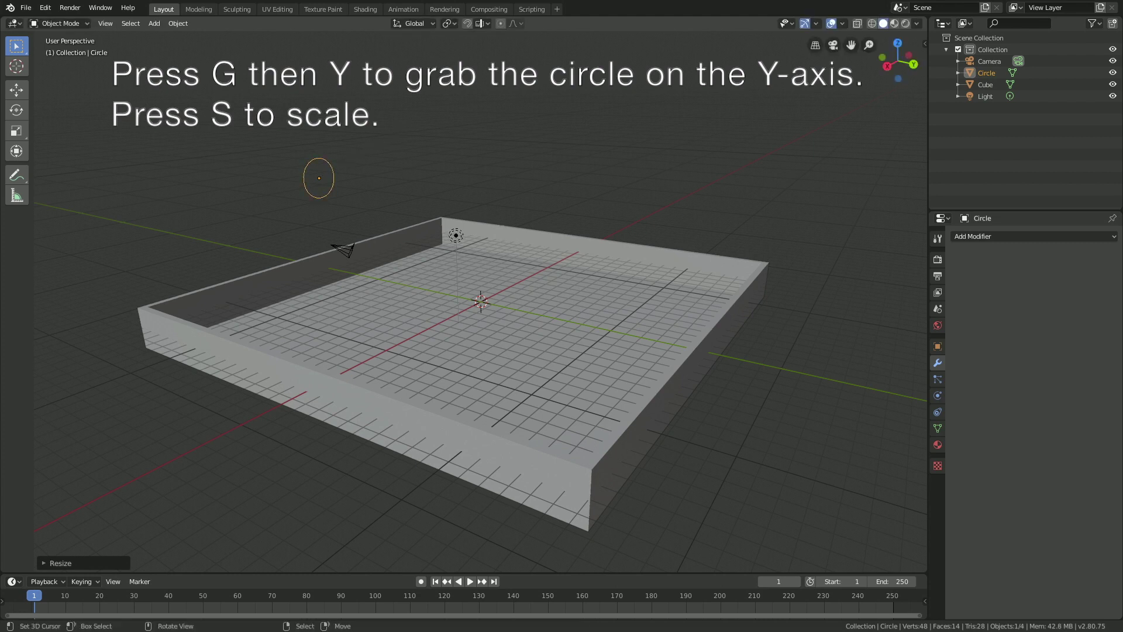
- Fill the circle with a face in Edit Mode, extrude it along Y into a thin disc, and return to Object Mode
click(58, 23)
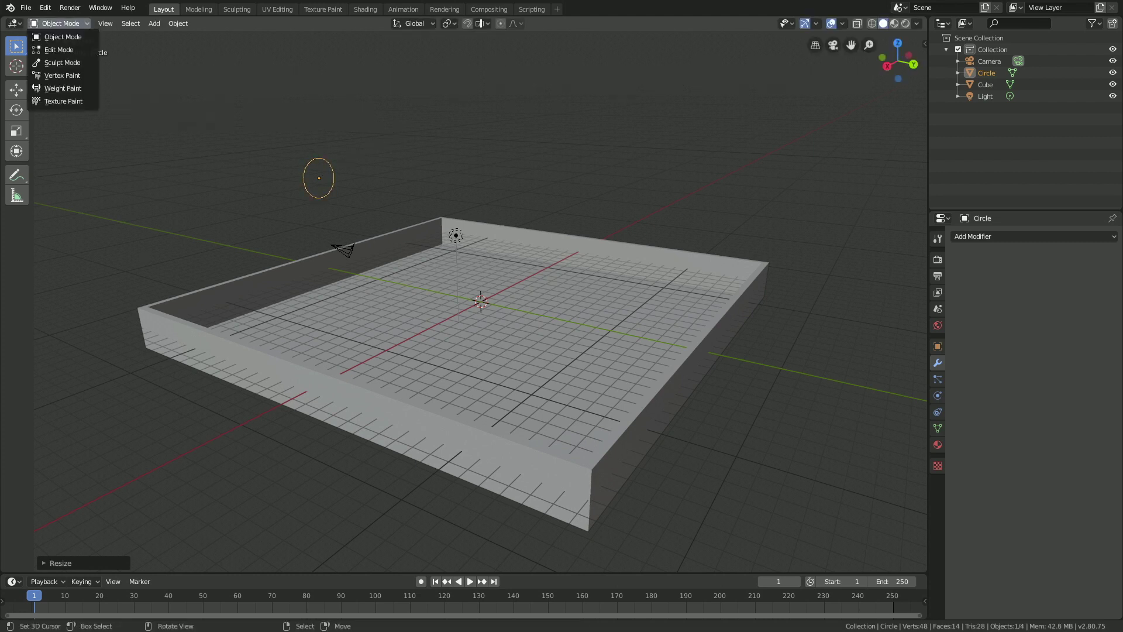
click(55, 50)
key(f)
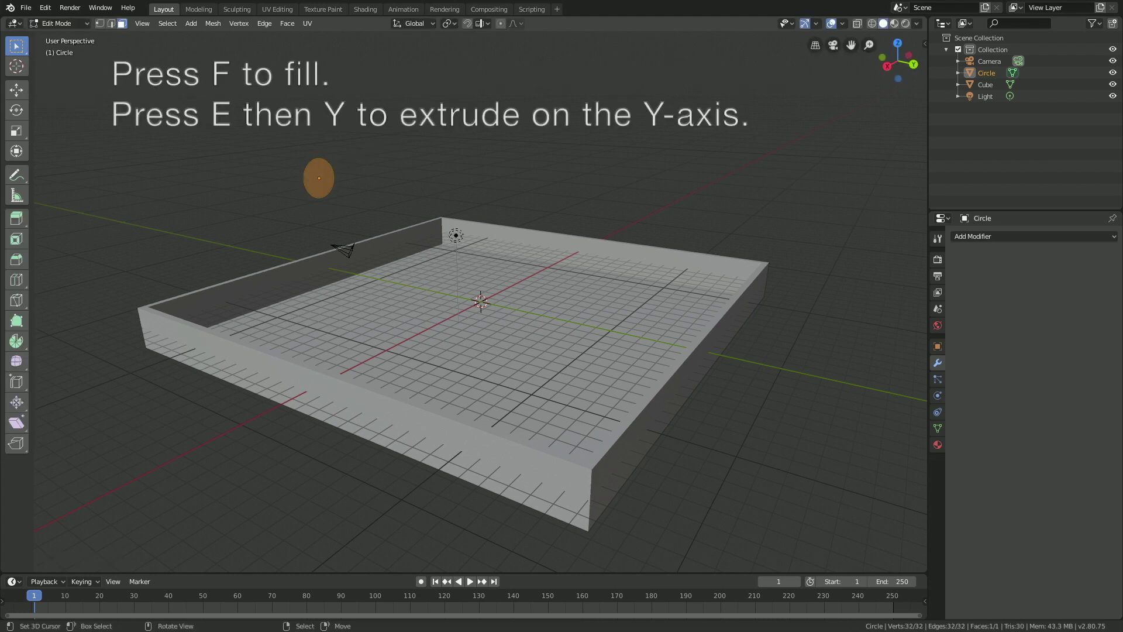
middle_drag(480, 301, 550, 275)
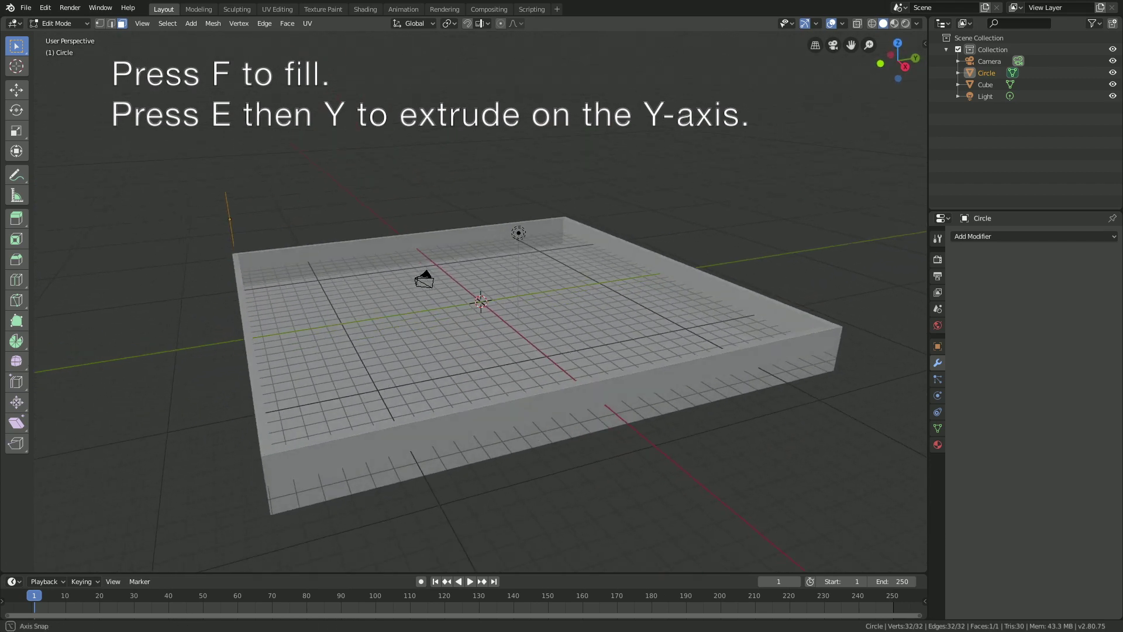
key(e)
key(y)
key(Return)
click(59, 23)
click(55, 37)
- Enable Fluid physics on the disc and set its fluid type to Inflow
middle_drag(550, 275, 504, 277)
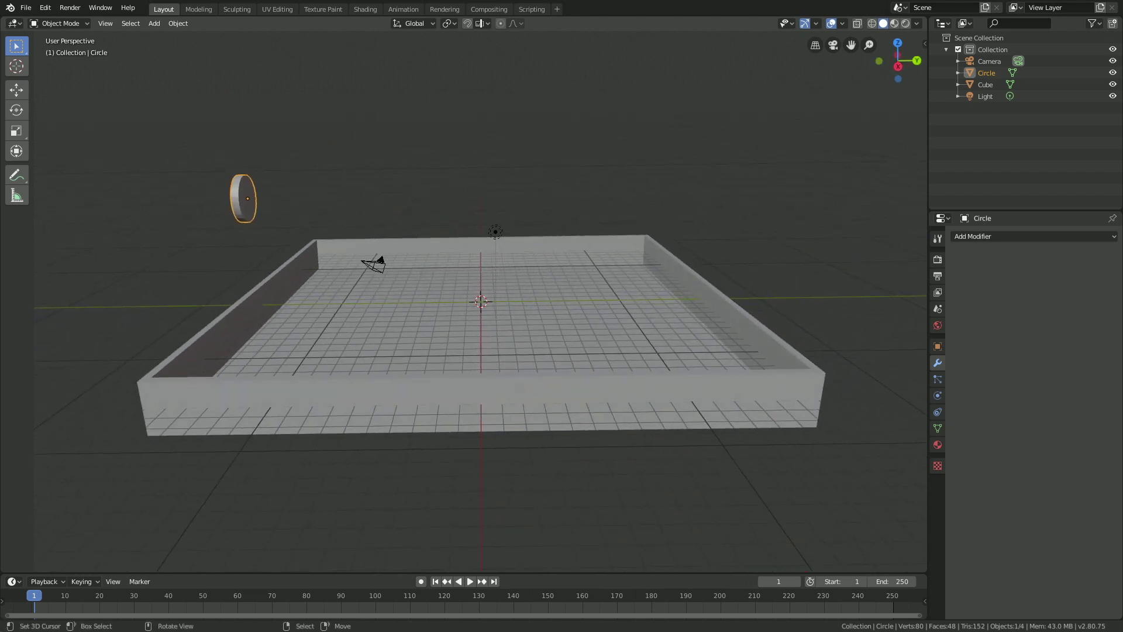
click(938, 396)
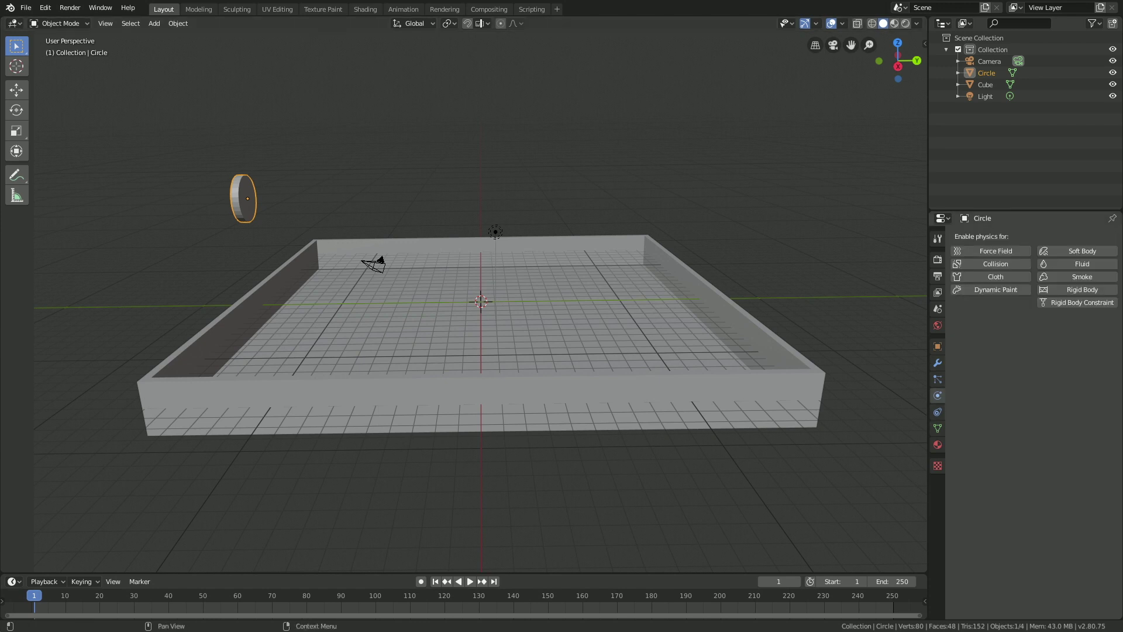
click(1082, 263)
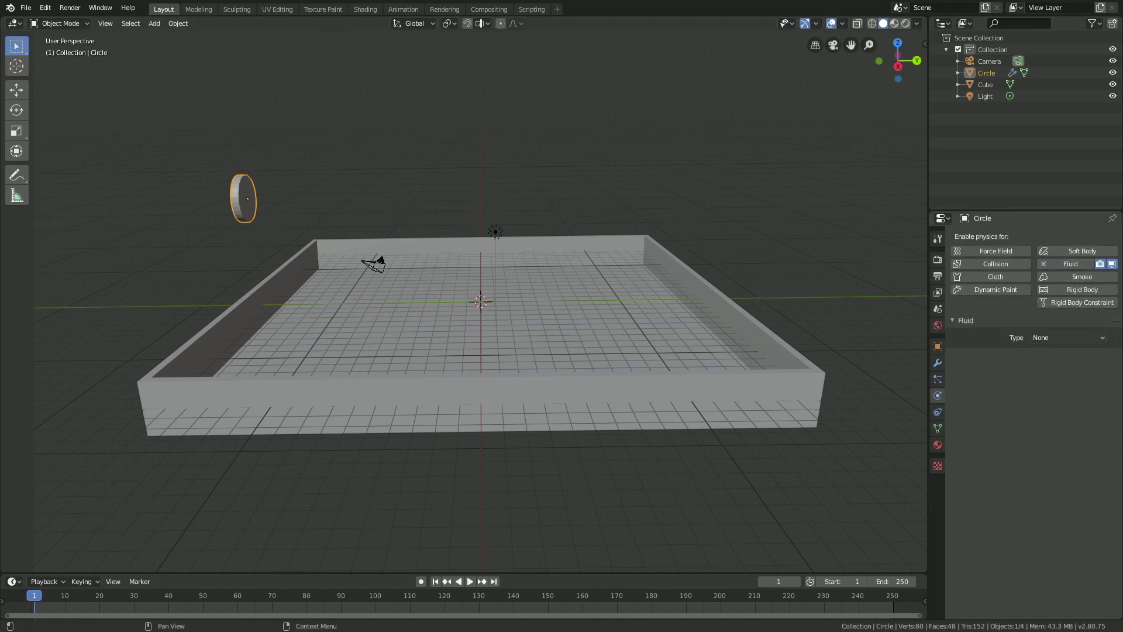
click(1067, 337)
click(1042, 402)
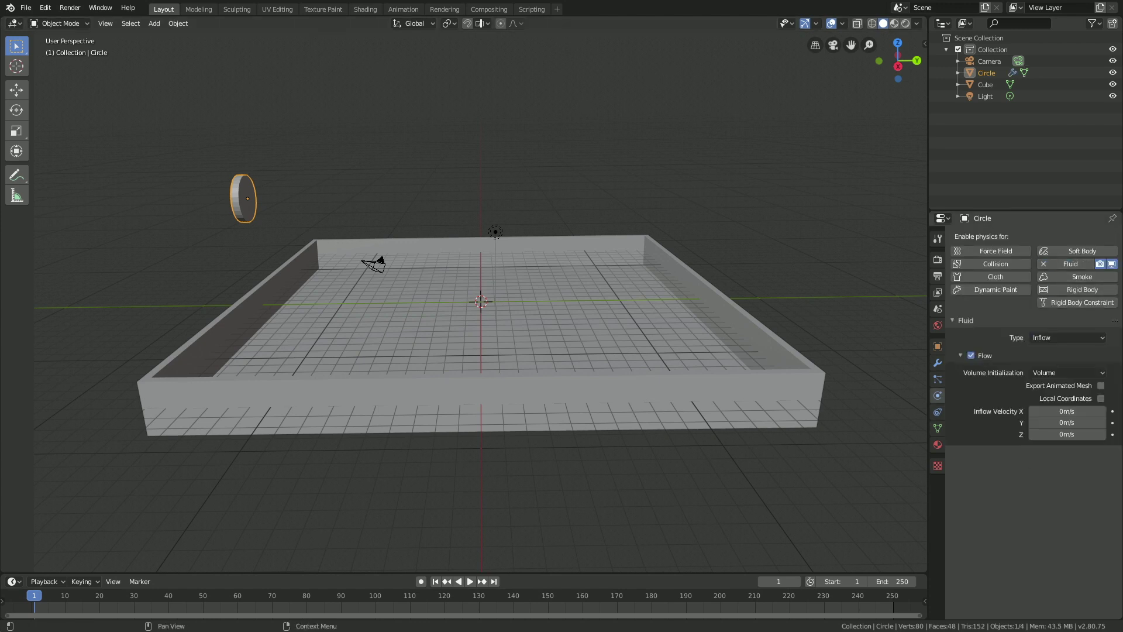
- Keep the disc's volume initialization at Volume and set its inflow velocity Y to 5 m/s
click(1068, 373)
click(1067, 373)
click(1067, 422)
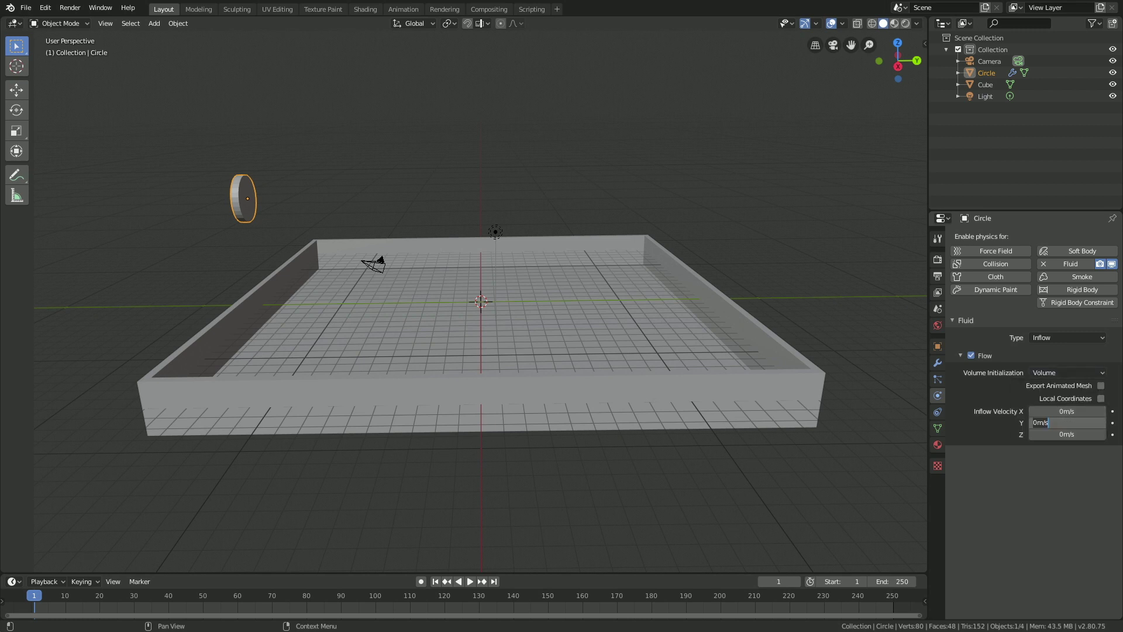
text(5)
key(Return)
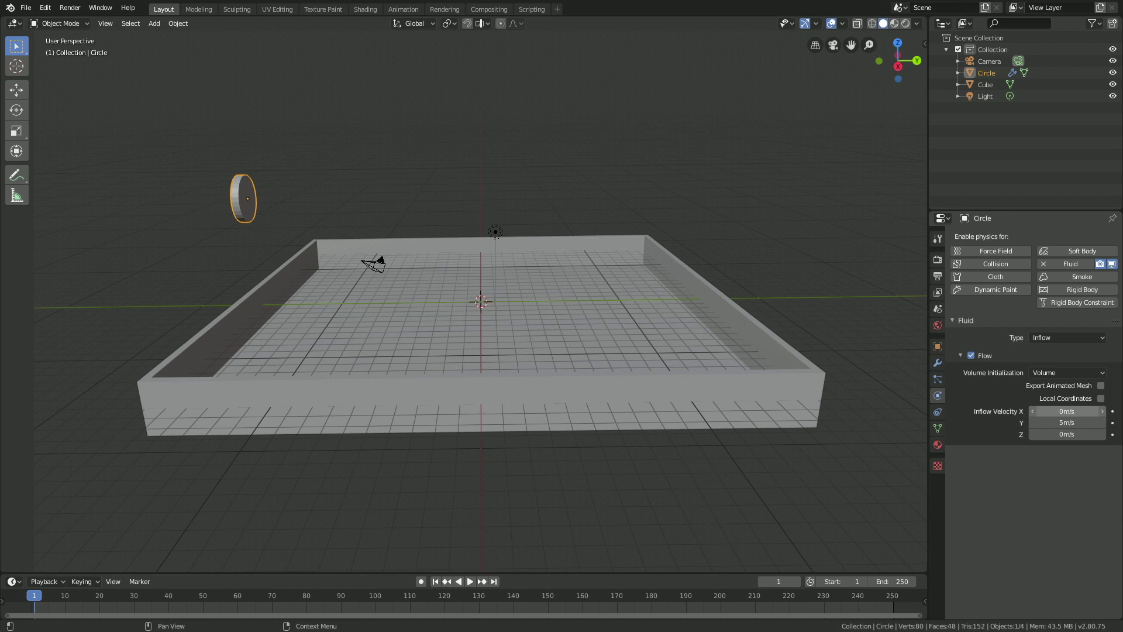
- Make the tray a fluid Obstacle with its volume initialization set to Shell
right_click(731, 387)
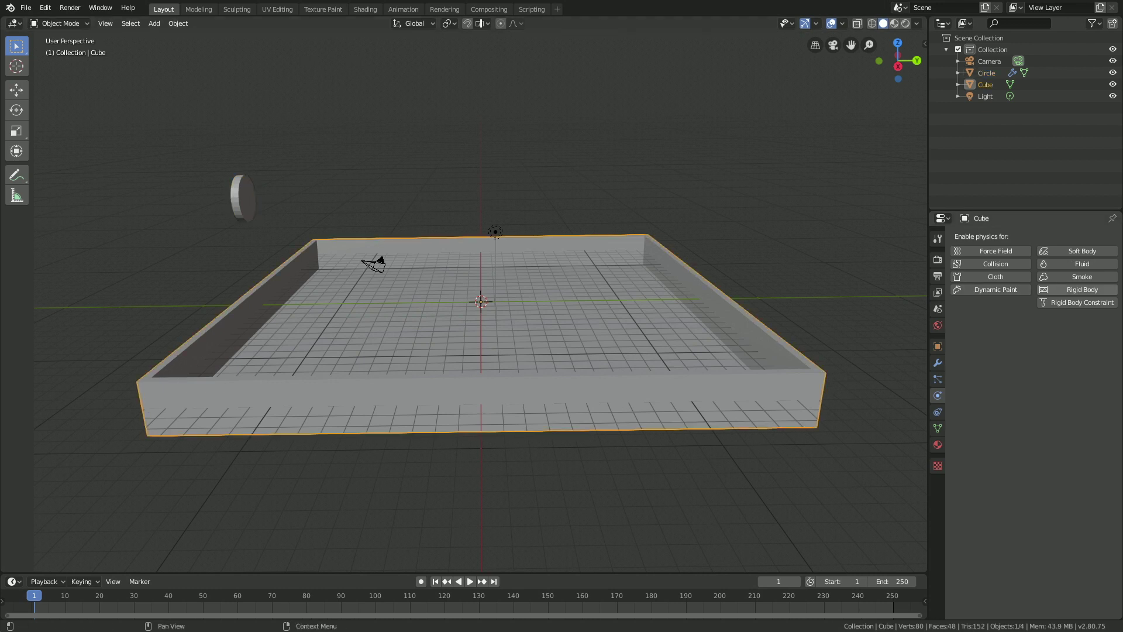
click(1070, 264)
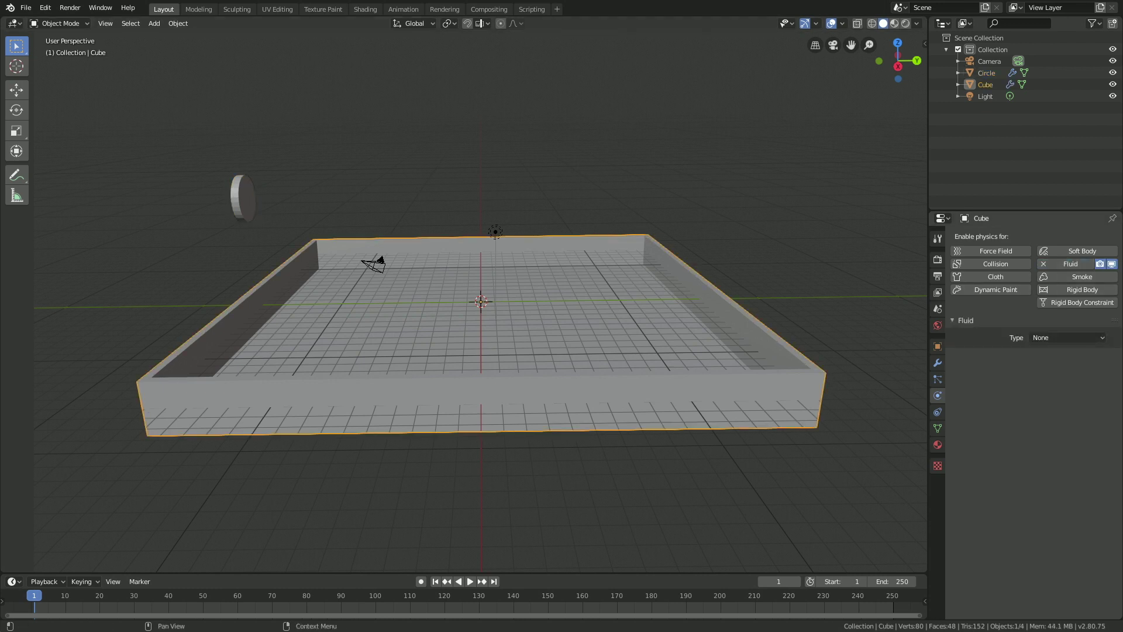
click(1053, 338)
click(1047, 390)
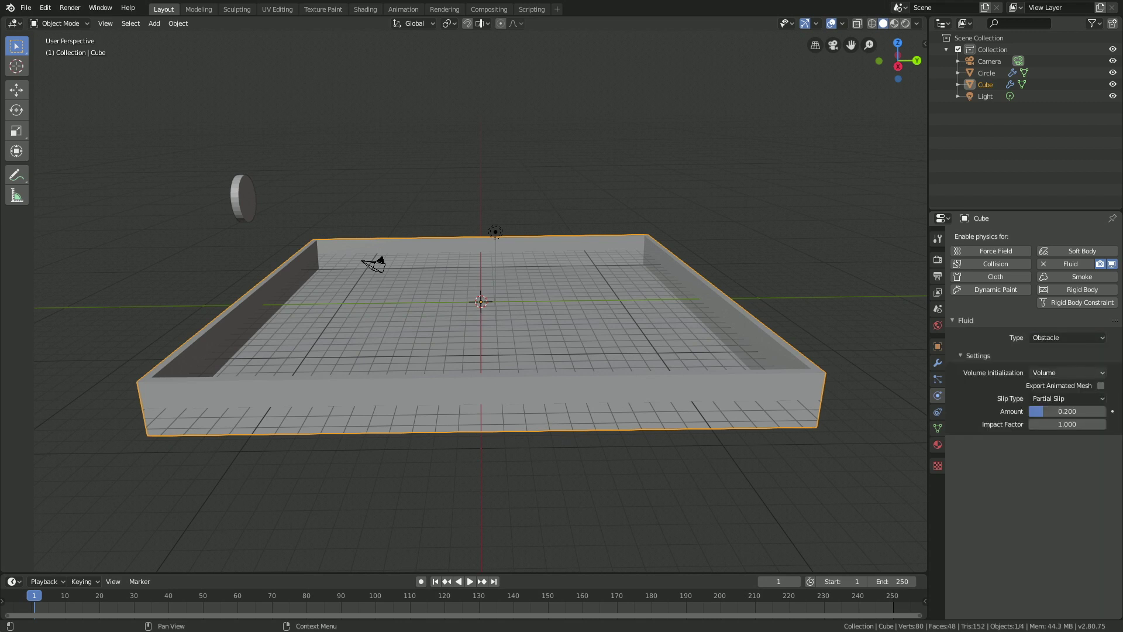
click(1067, 373)
click(1041, 399)
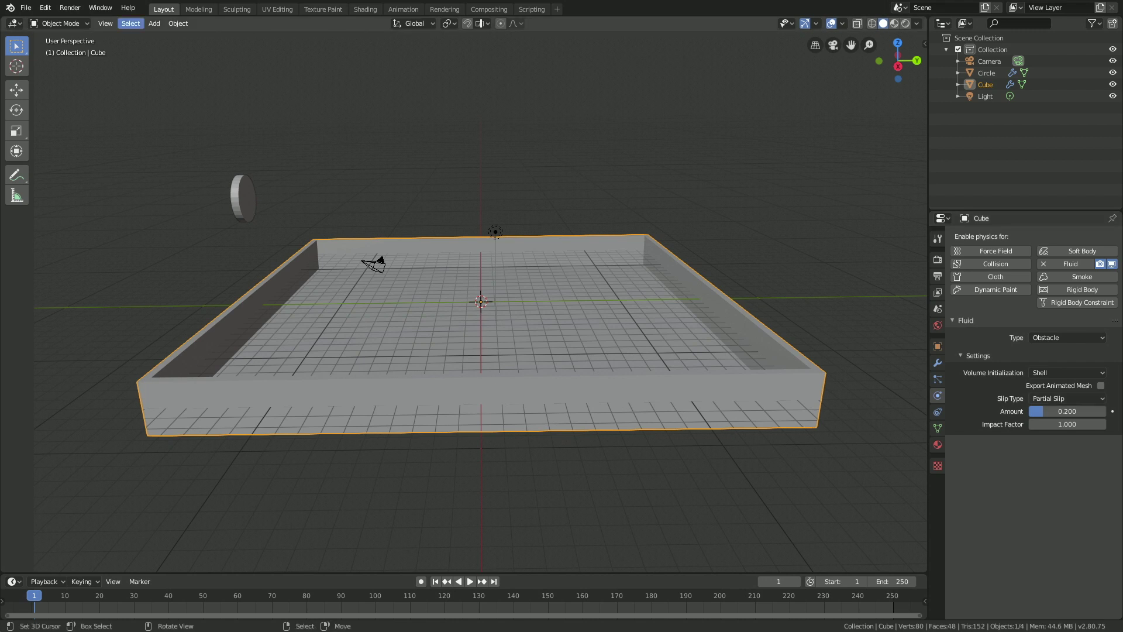
- Add a second mesh cube and scale it up to nearly the tray's width
click(154, 23)
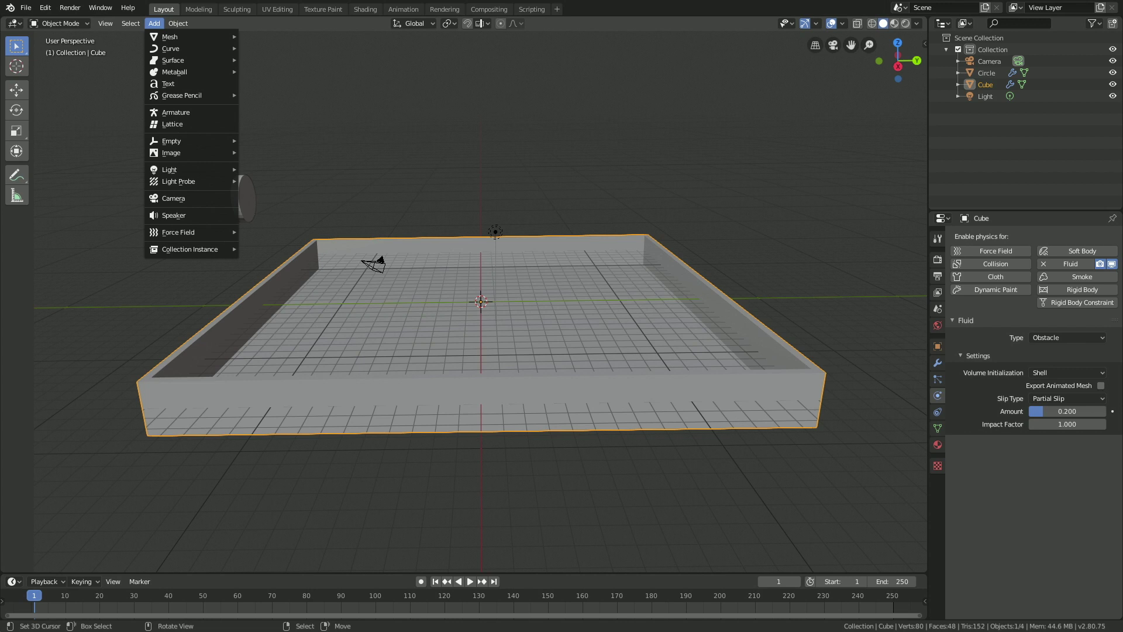
mouse_move(176, 36)
click(257, 48)
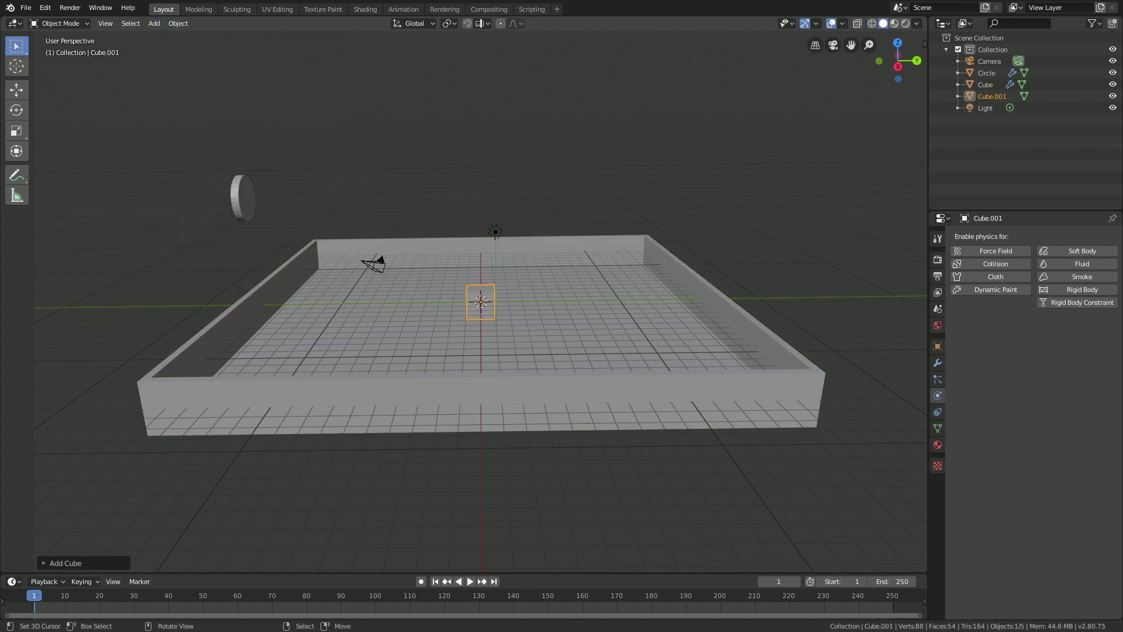
key(s)
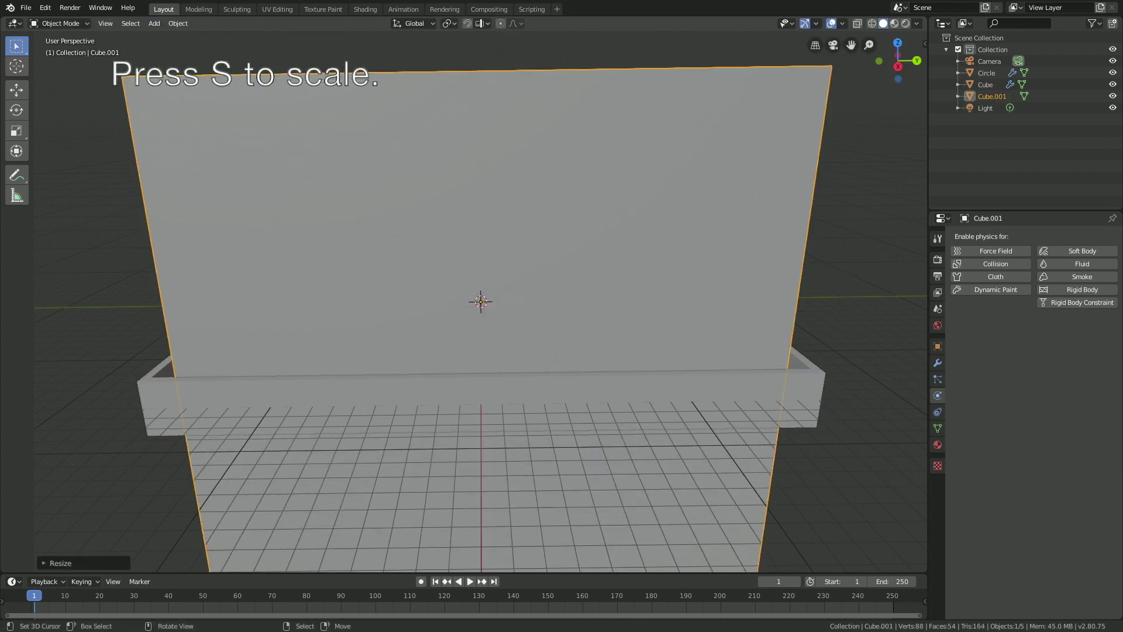
key(Return)
- Widen the new cube in X and Y only to enclose the tray and disc, and raise it along Z
middle_drag(408, 286, 454, 286)
key(s)
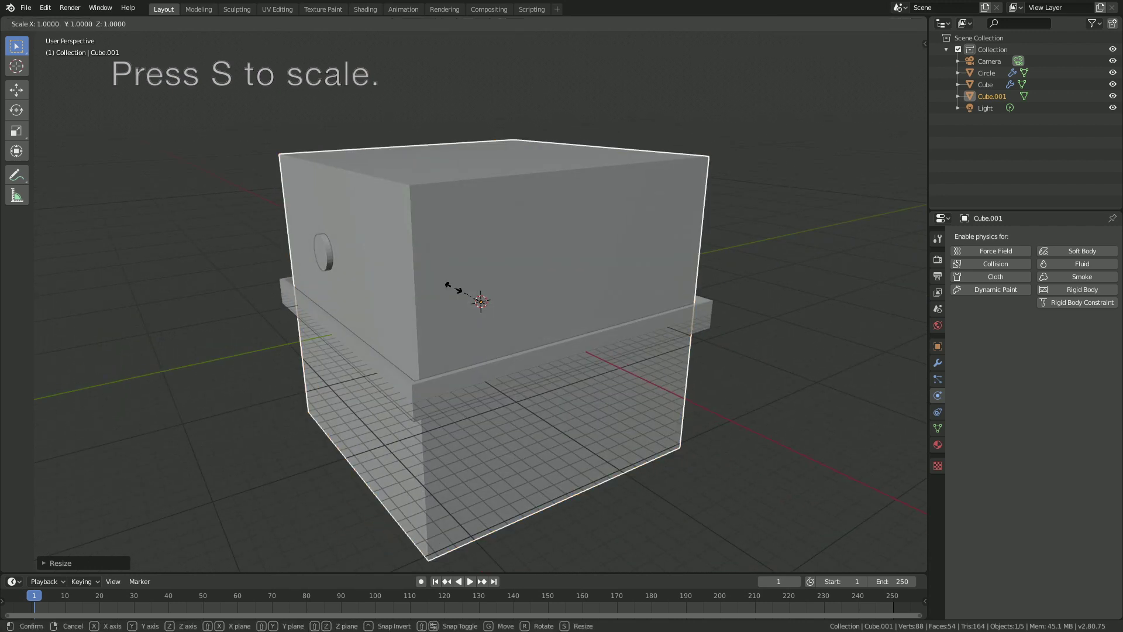
key(shift+z)
key(Return)
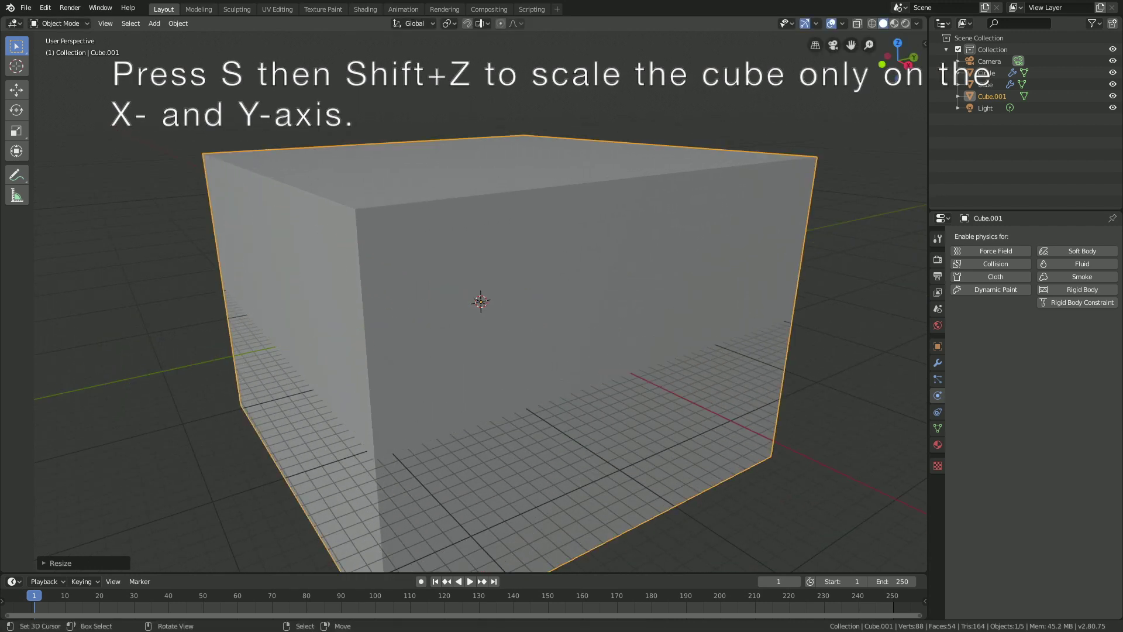
key(g)
key(z)
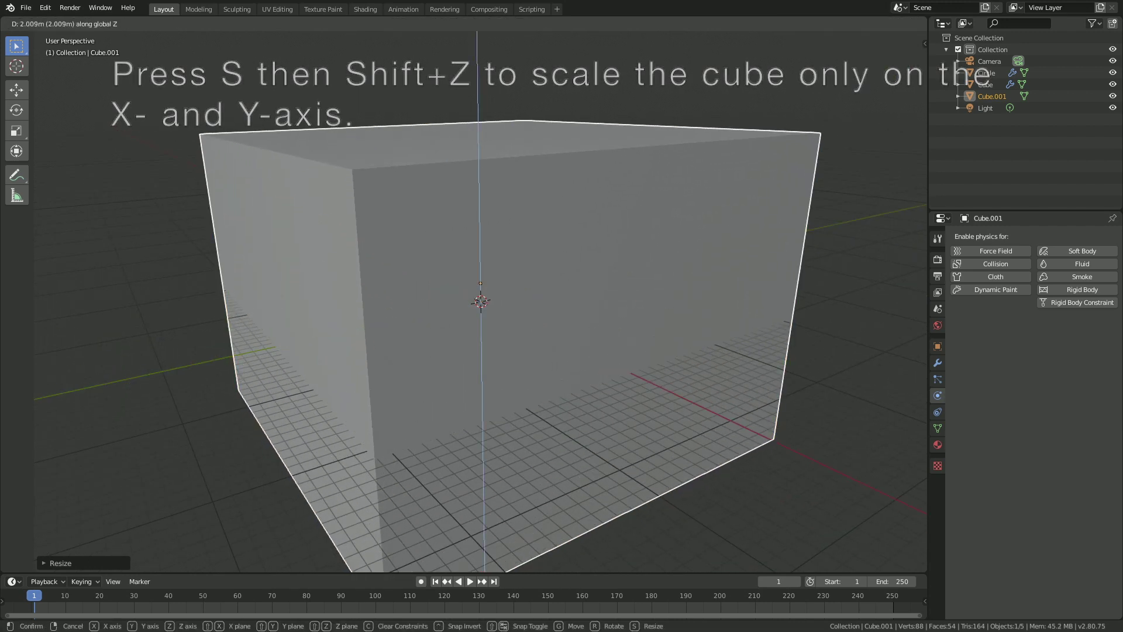
key(Return)
- Make the large enclosing cube a fluid Domain with a final resolution of 150
click(1083, 264)
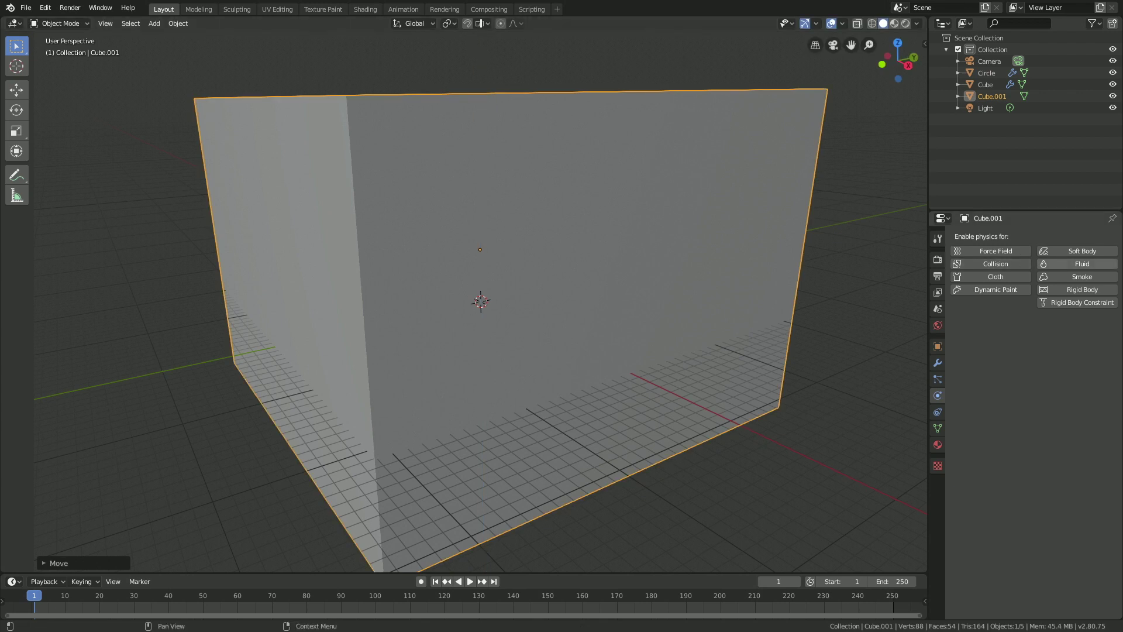
click(1060, 337)
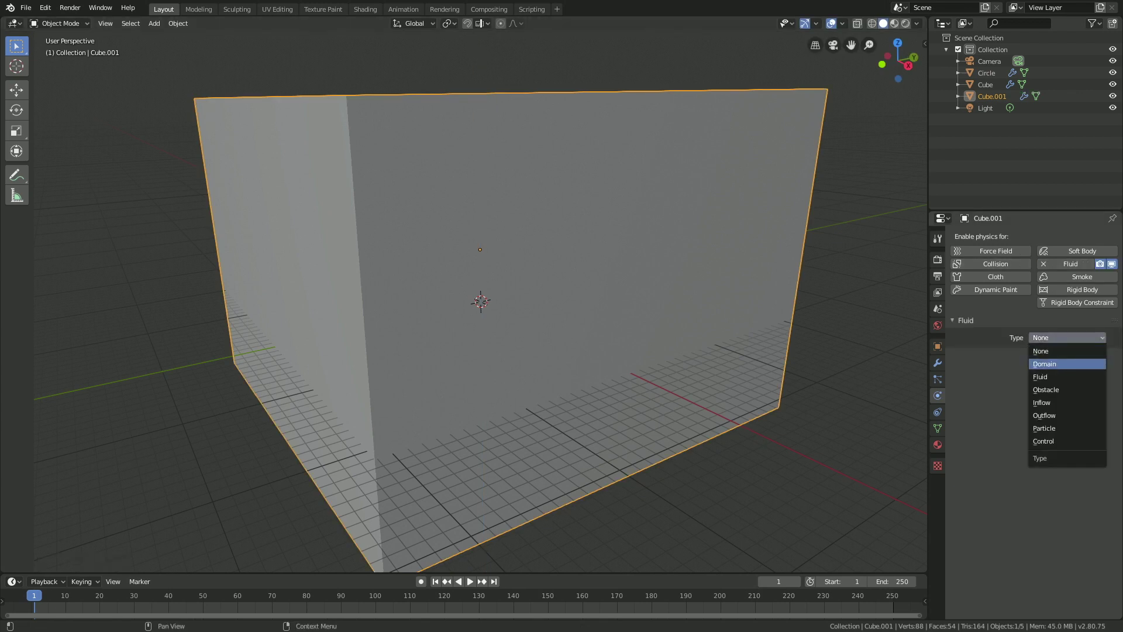
click(1045, 364)
click(1067, 390)
text(150)
key(Return)
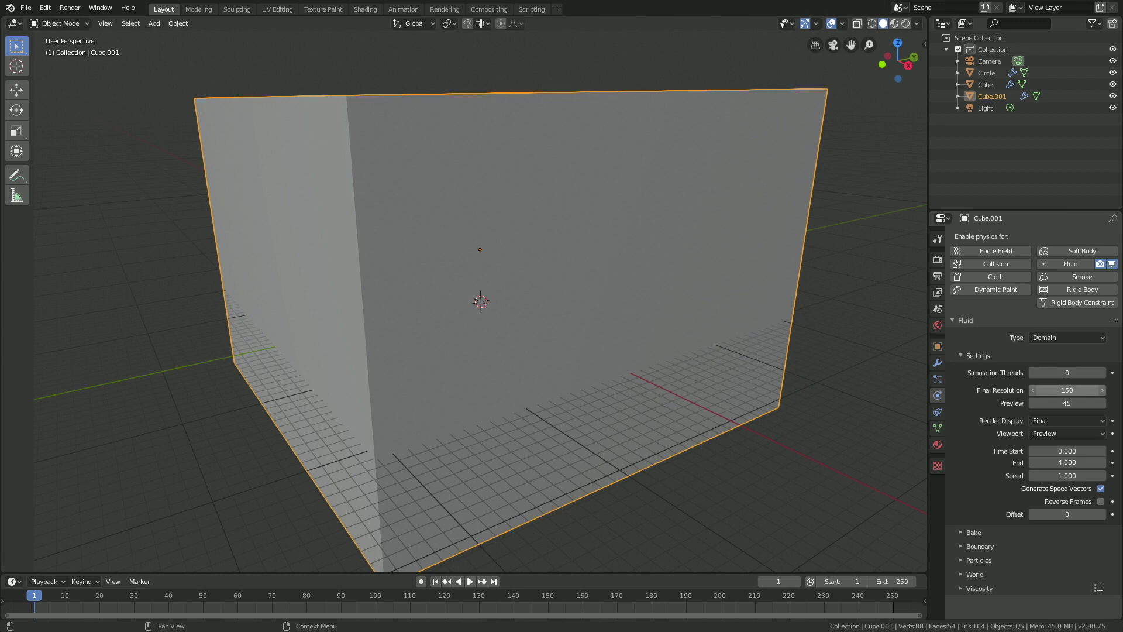
- Set the domain's viewport display to Final and its simulation end time to 8
click(1067, 433)
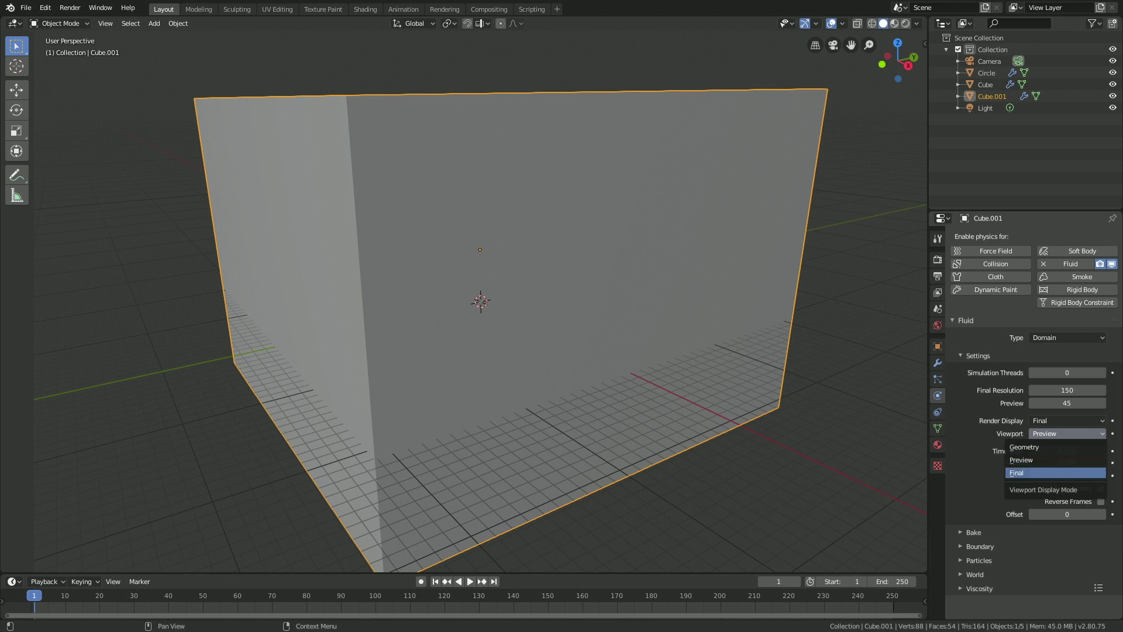
click(1017, 473)
click(1067, 463)
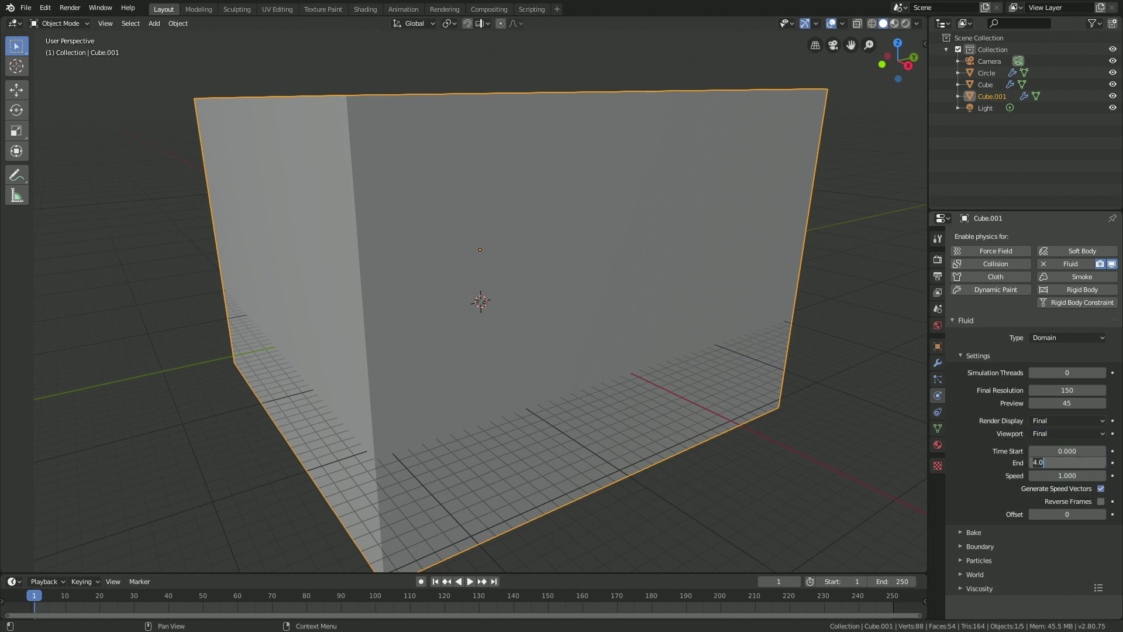
text(8)
key(Return)
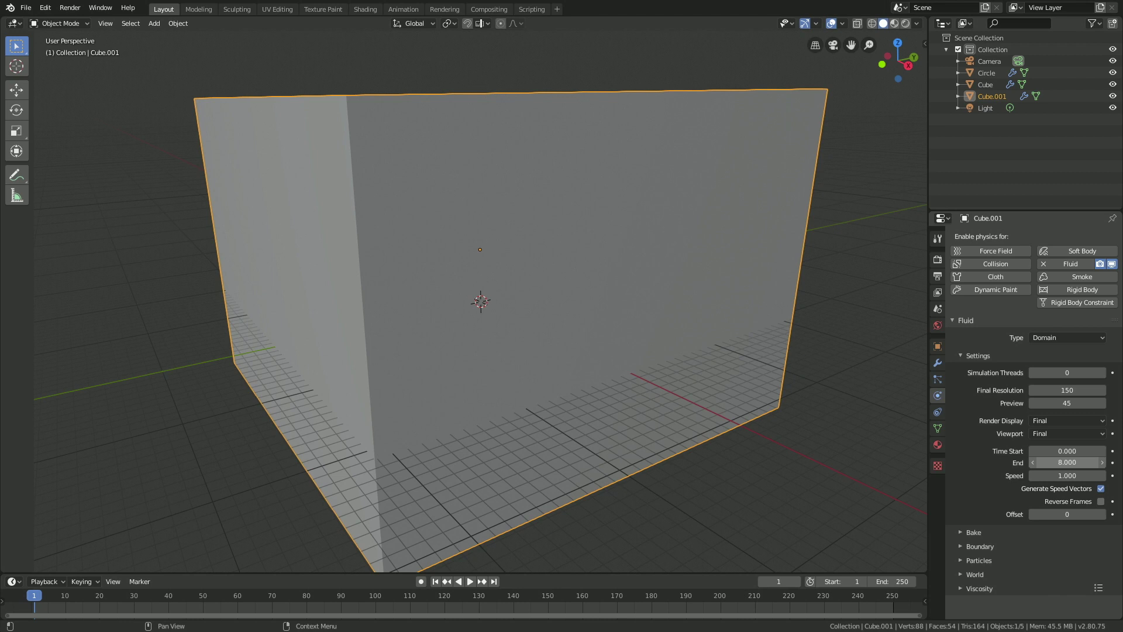
- Bake the domain's fluid simulation using the existing cache path
click(973, 532)
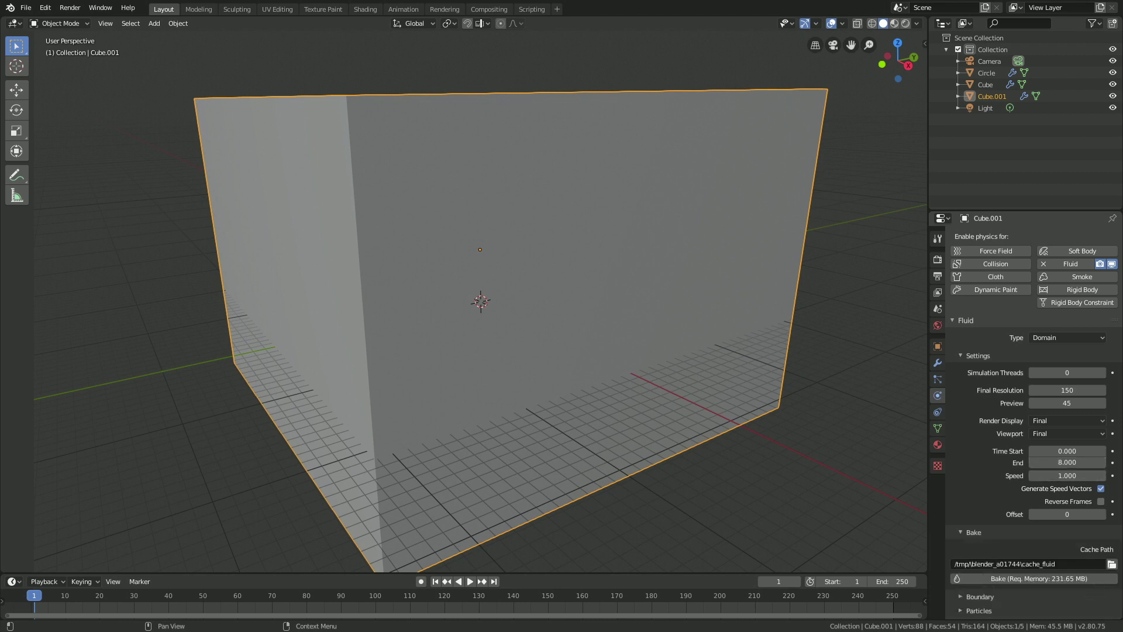
scroll(1034, 421, down, 1)
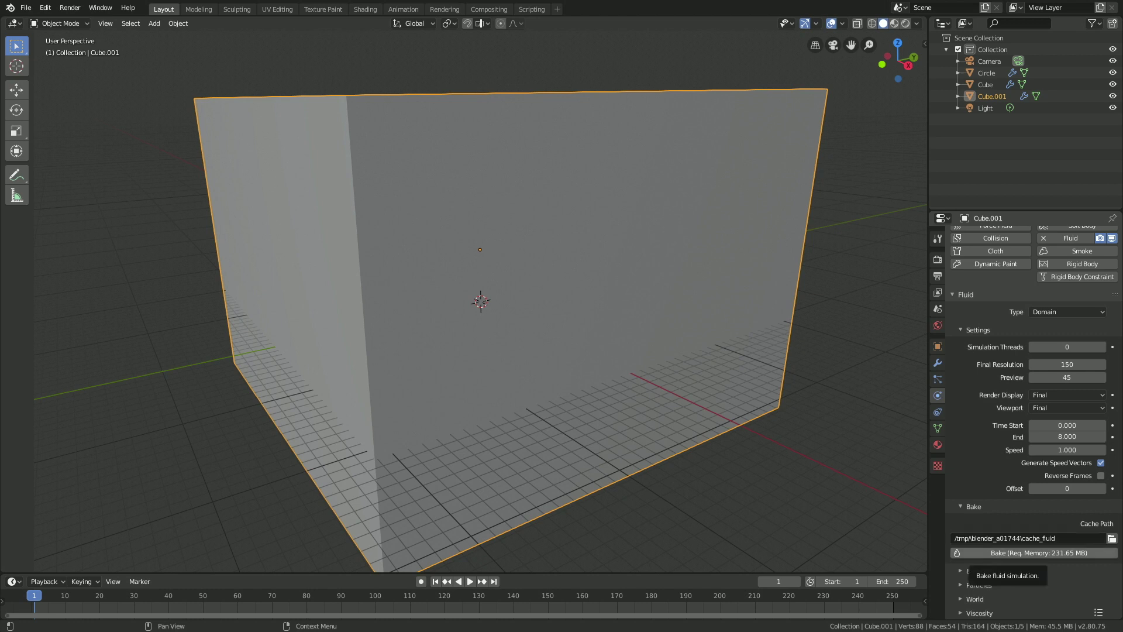
click(1005, 552)
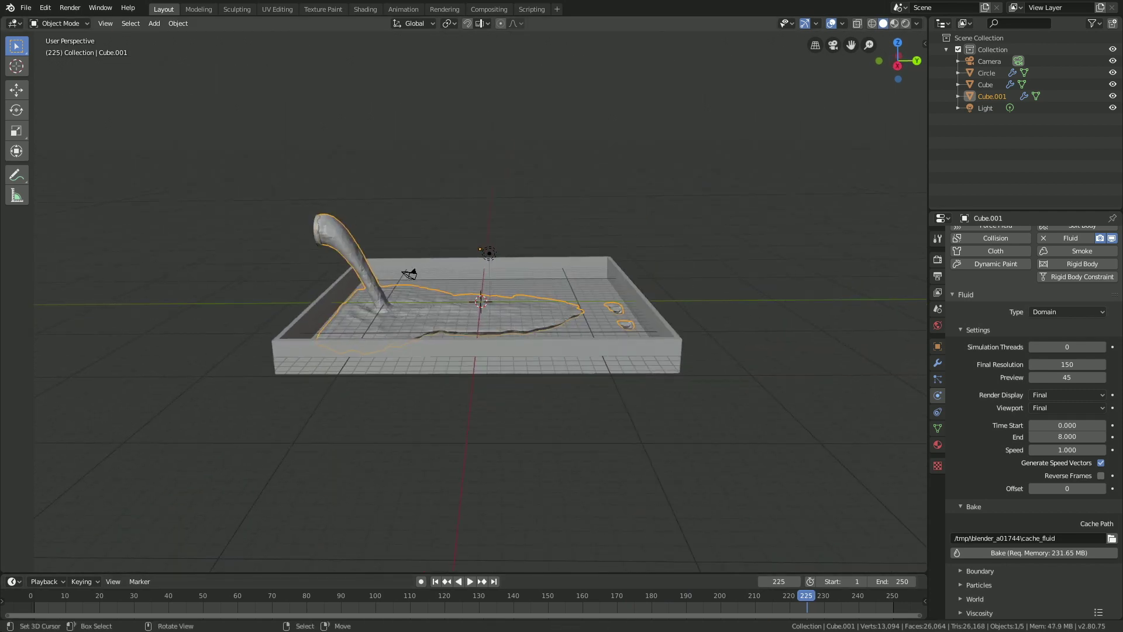
- Increase the inflow disc's velocity along Y to 7 m/s
scroll(481, 302, up, 3)
middle_drag(481, 302, 562, 323)
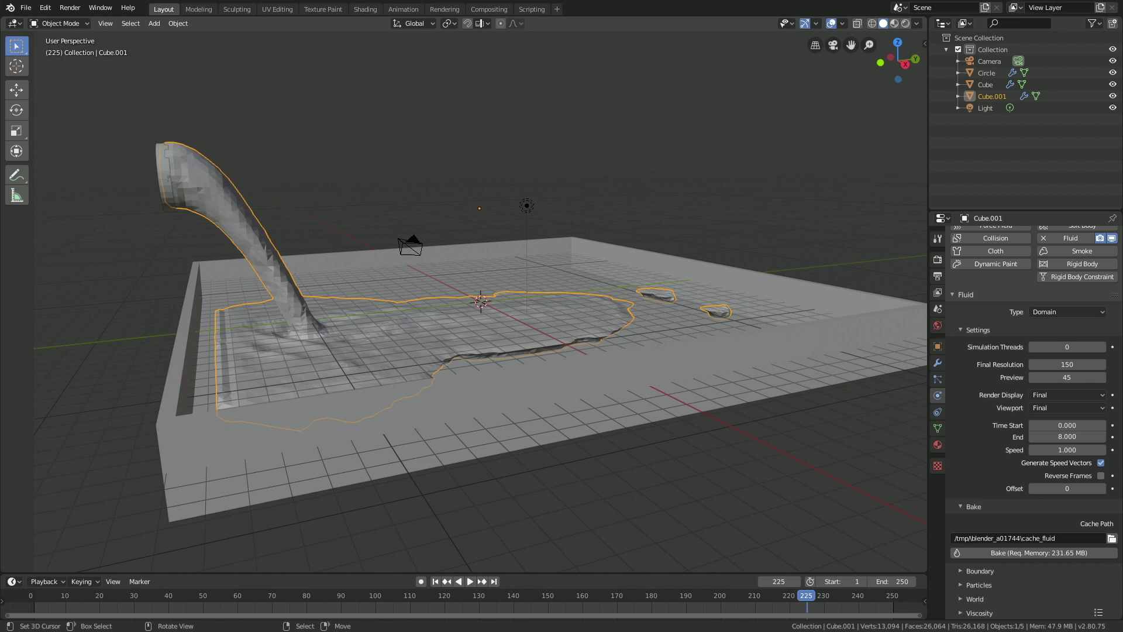
right_click(163, 182)
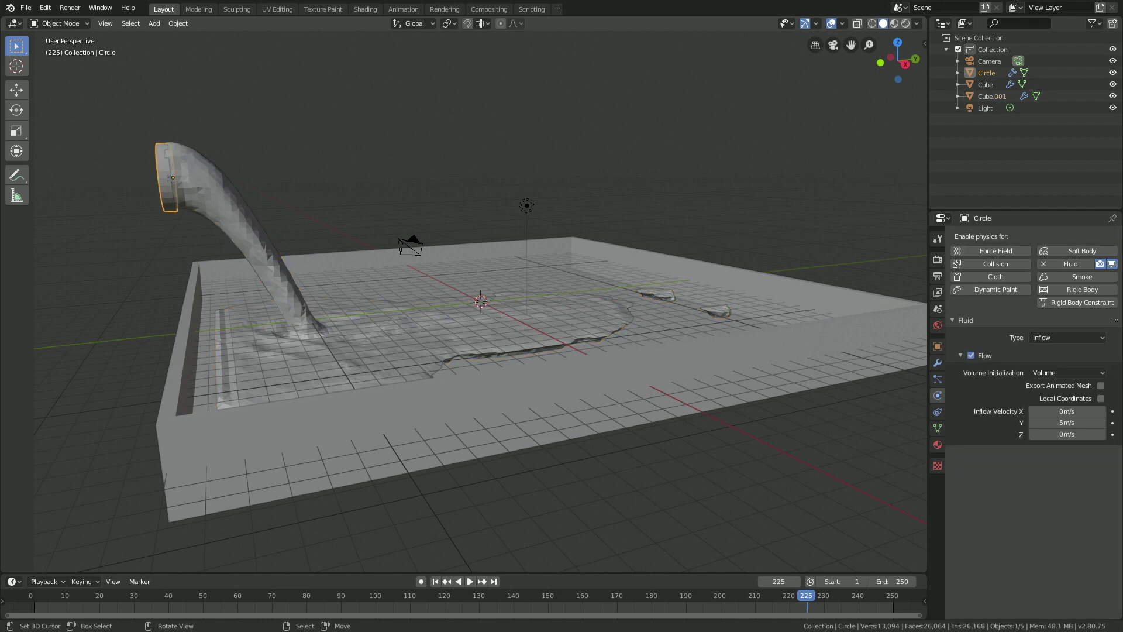
click(1063, 422)
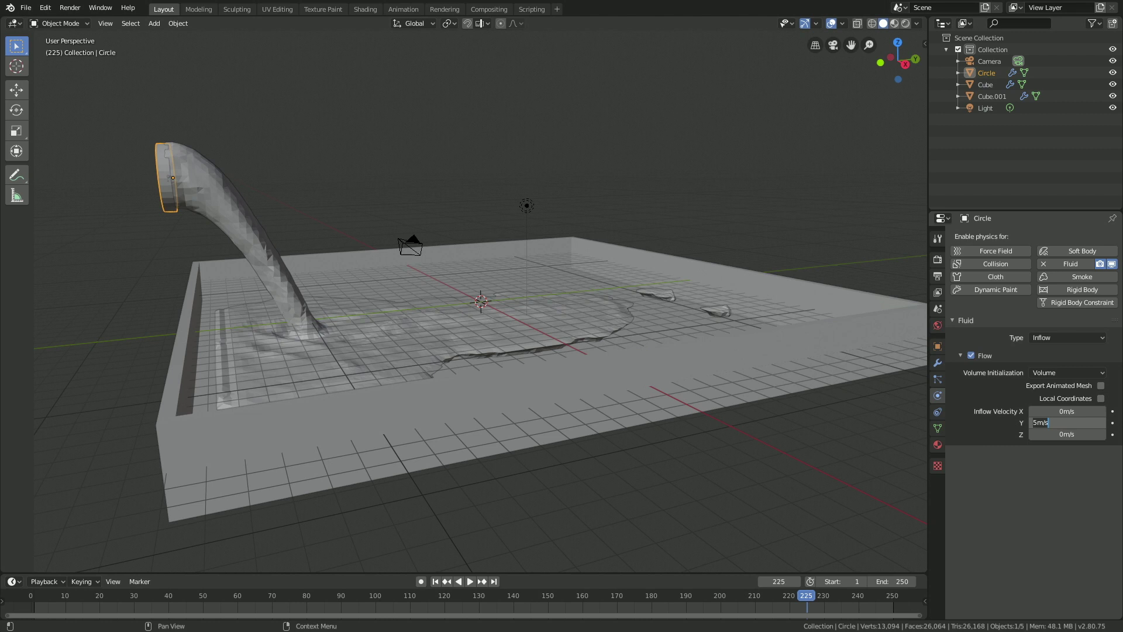
text(7)
key(Return)
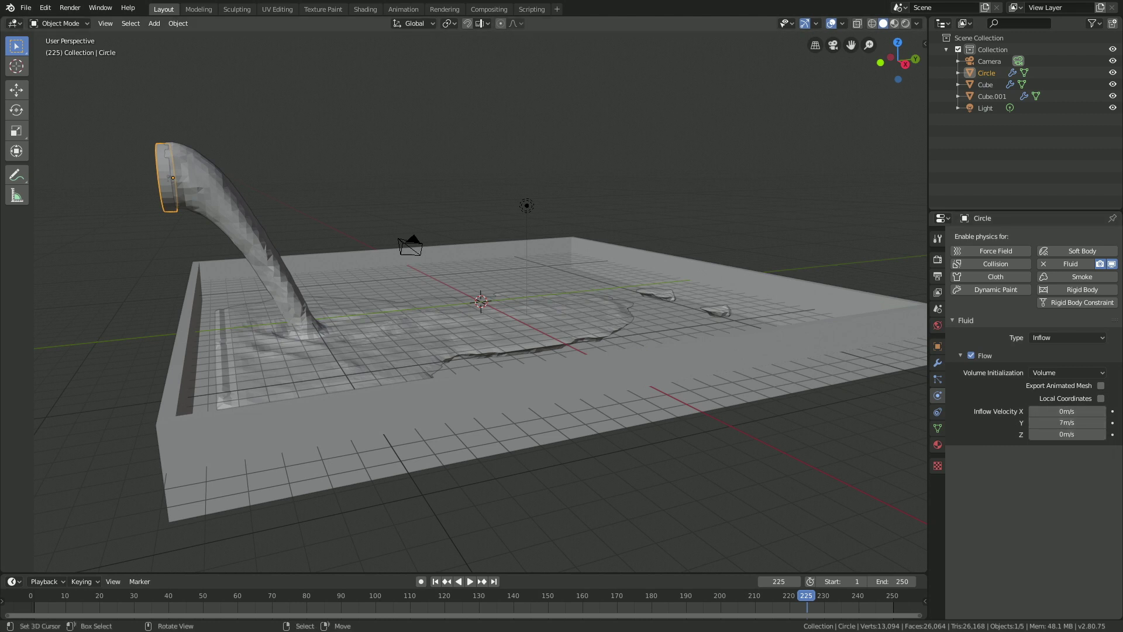
- Raise the fluid domain's final resolution to 300
right_click(433, 333)
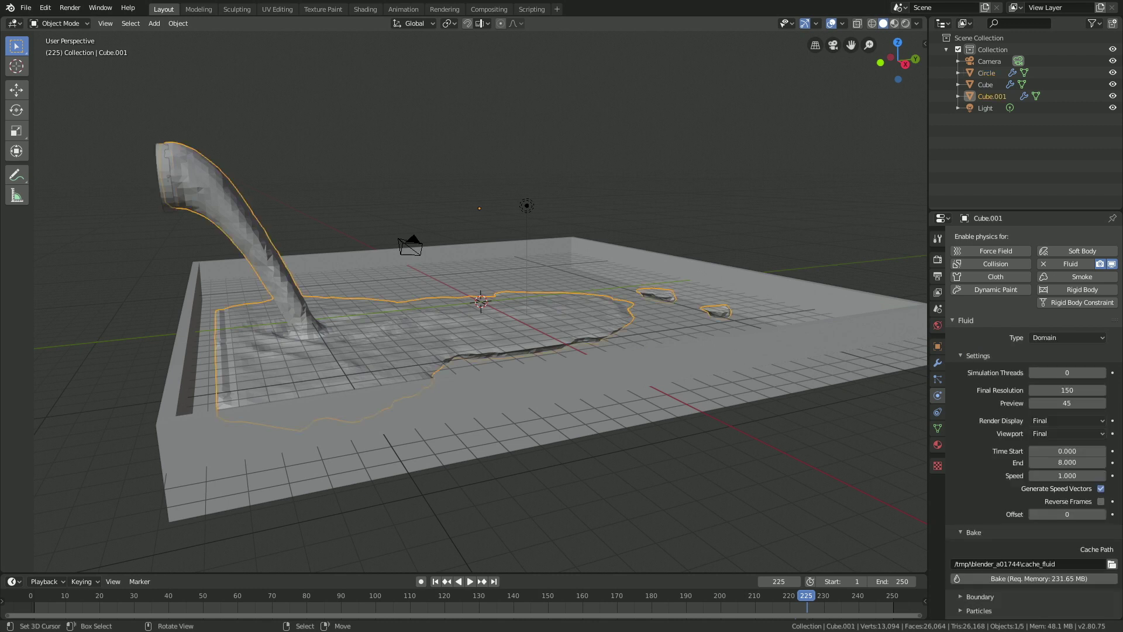
click(1067, 390)
text(300)
key(Return)
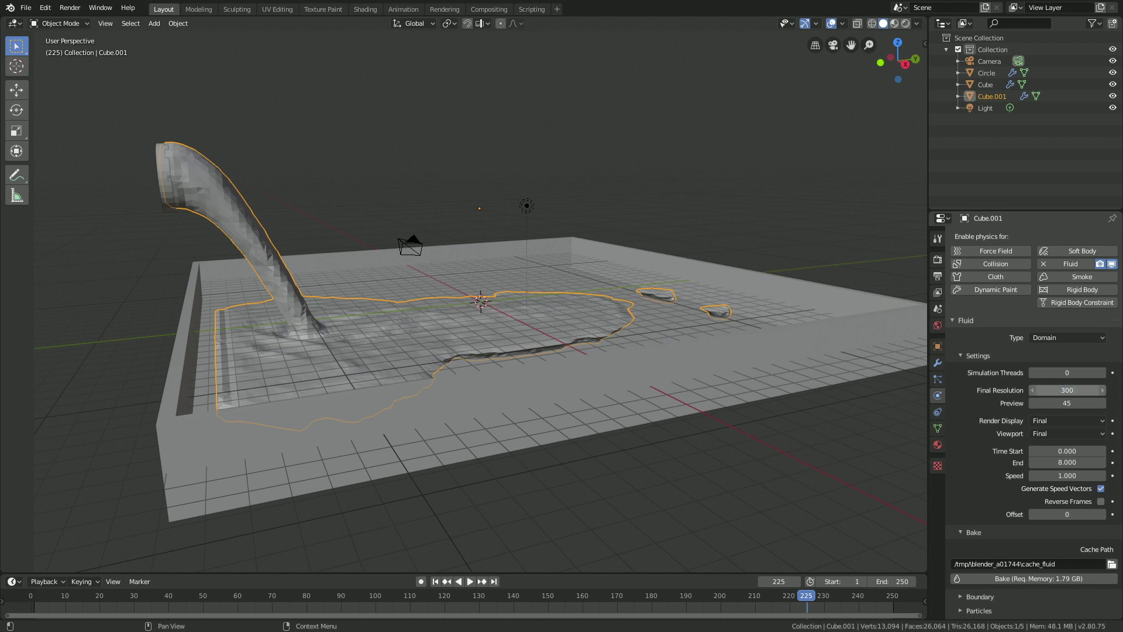
- Save the scene as a new Blender file named tut in the Water classic folder
click(25, 8)
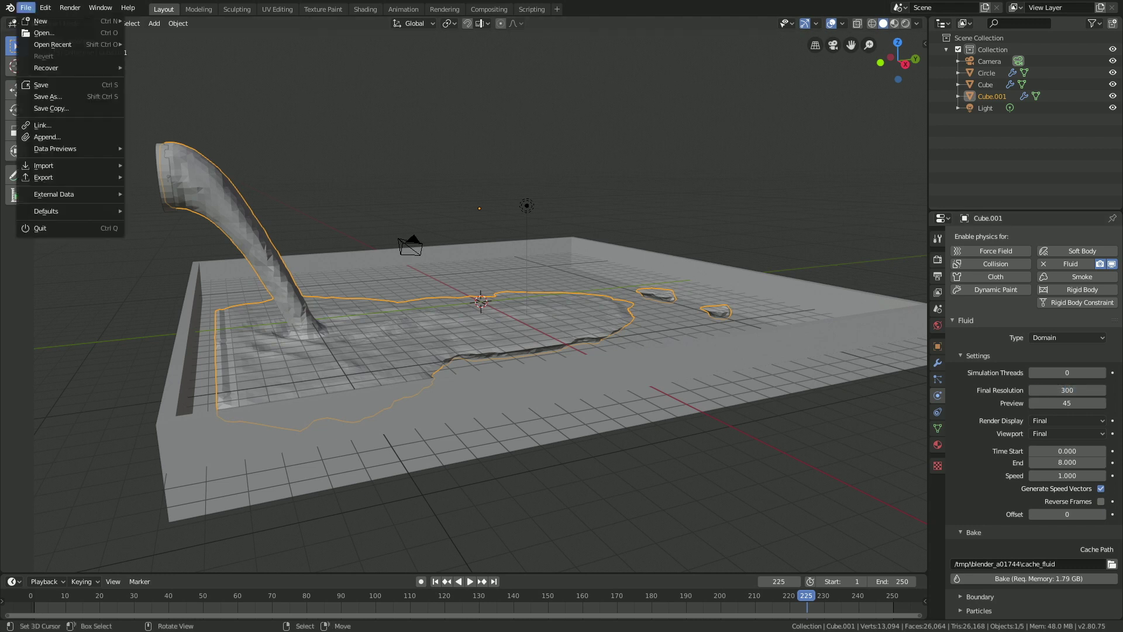
click(35, 96)
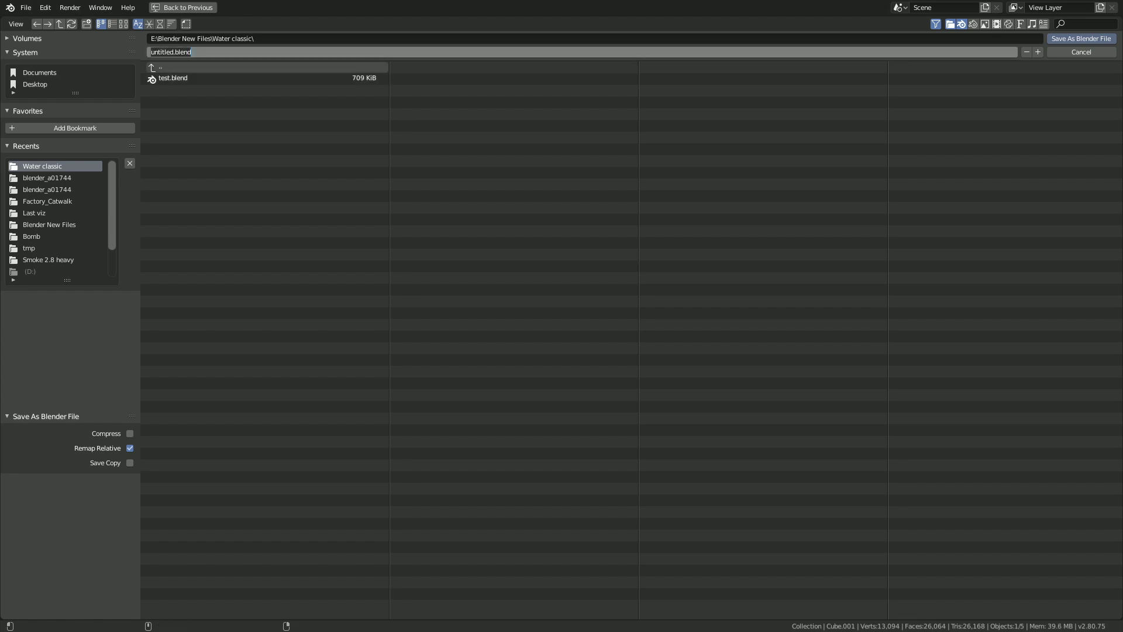
text(tut)
key(Return)
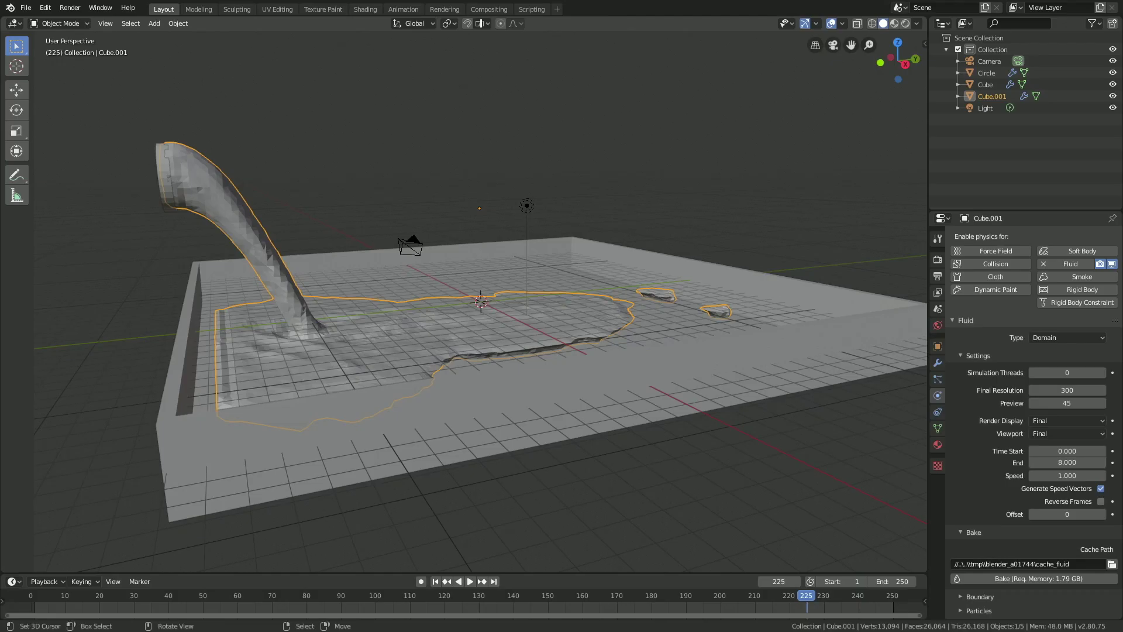
- Snap the 3D cursor to the inflow disc
middle_drag(515, 322, 476, 332)
right_click(189, 175)
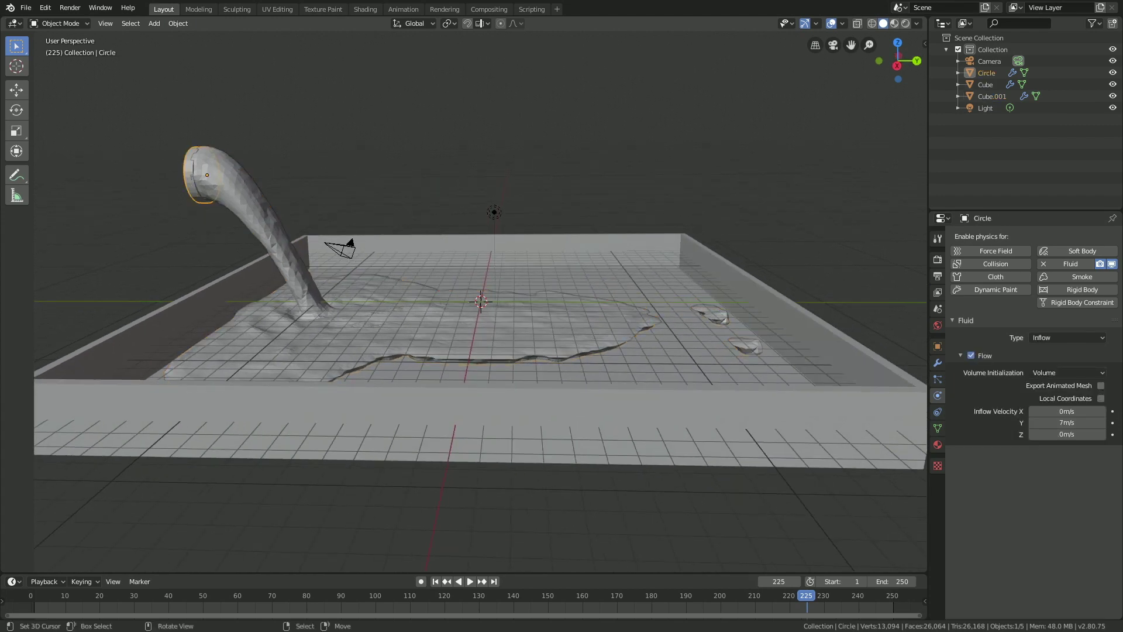
click(178, 23)
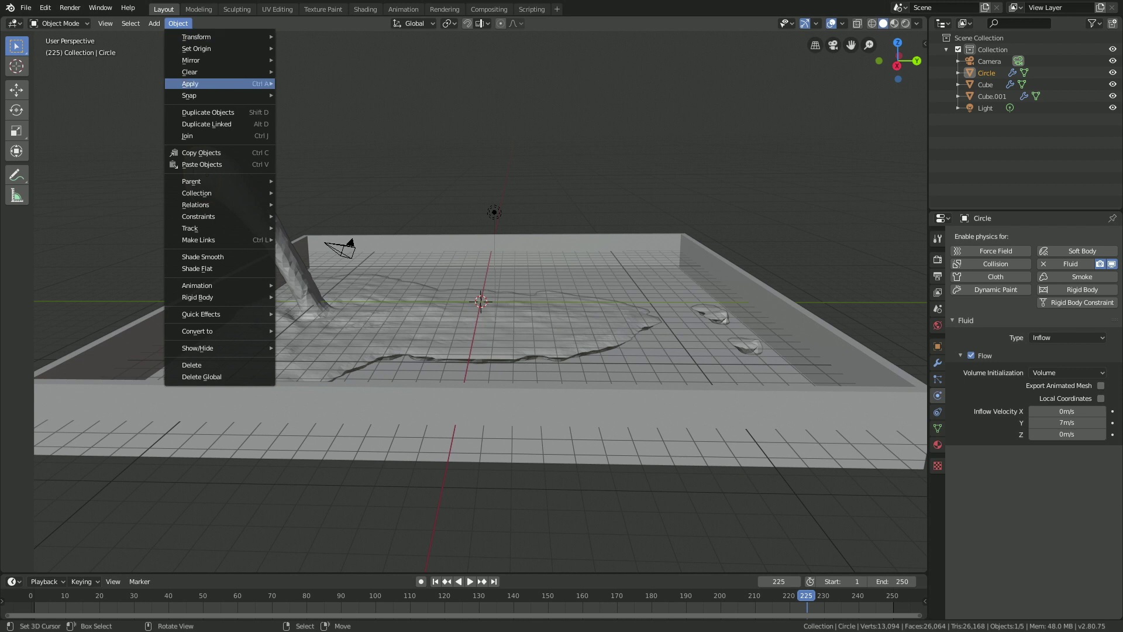
mouse_move(193, 95)
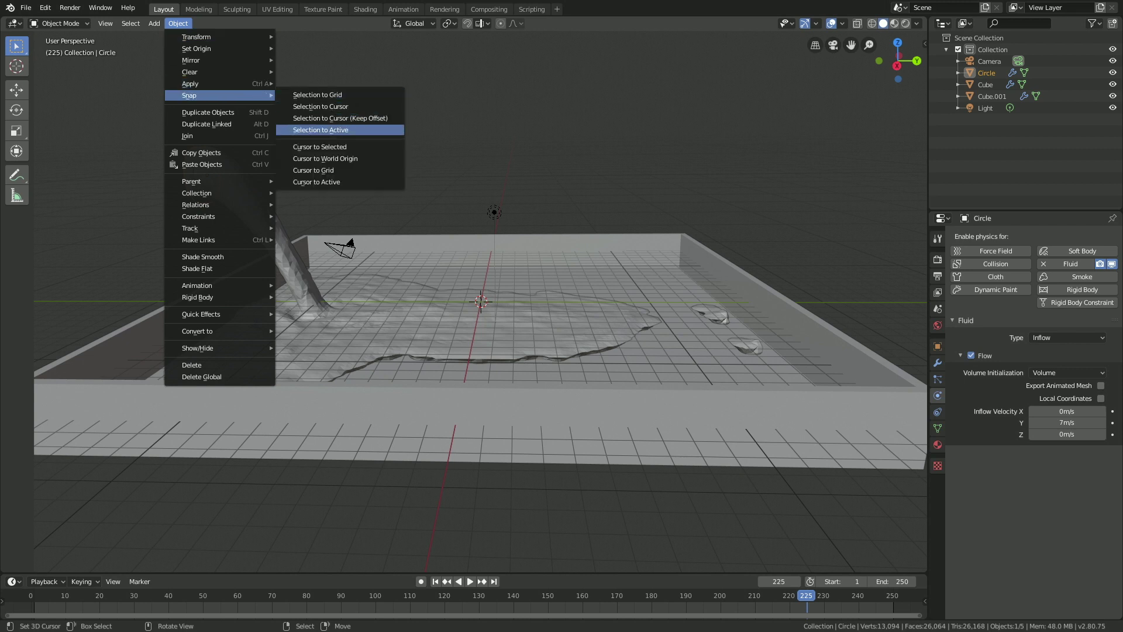
click(319, 147)
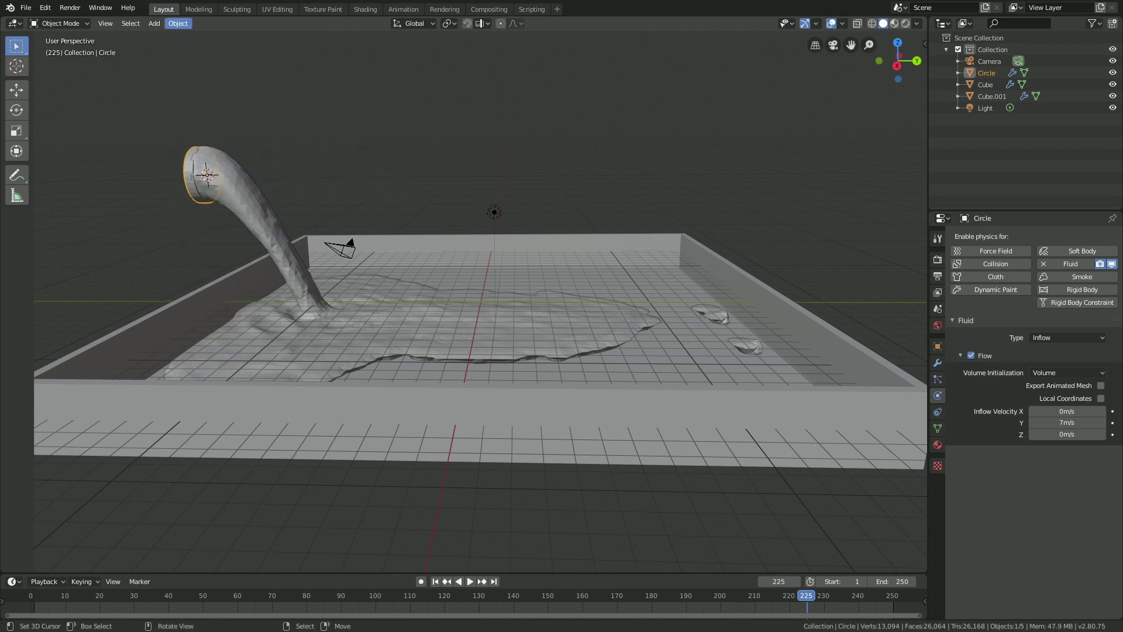
- Add a mesh cylinder at the 3D cursor and rotate it 90 degrees on the X-axis
click(154, 24)
mouse_move(193, 36)
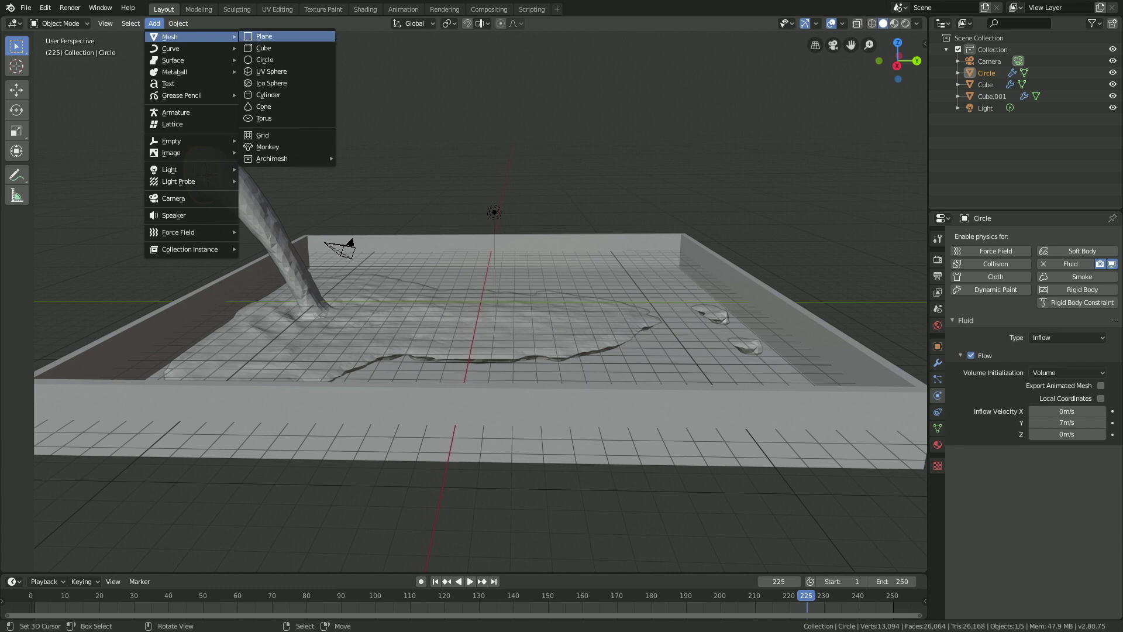
click(268, 94)
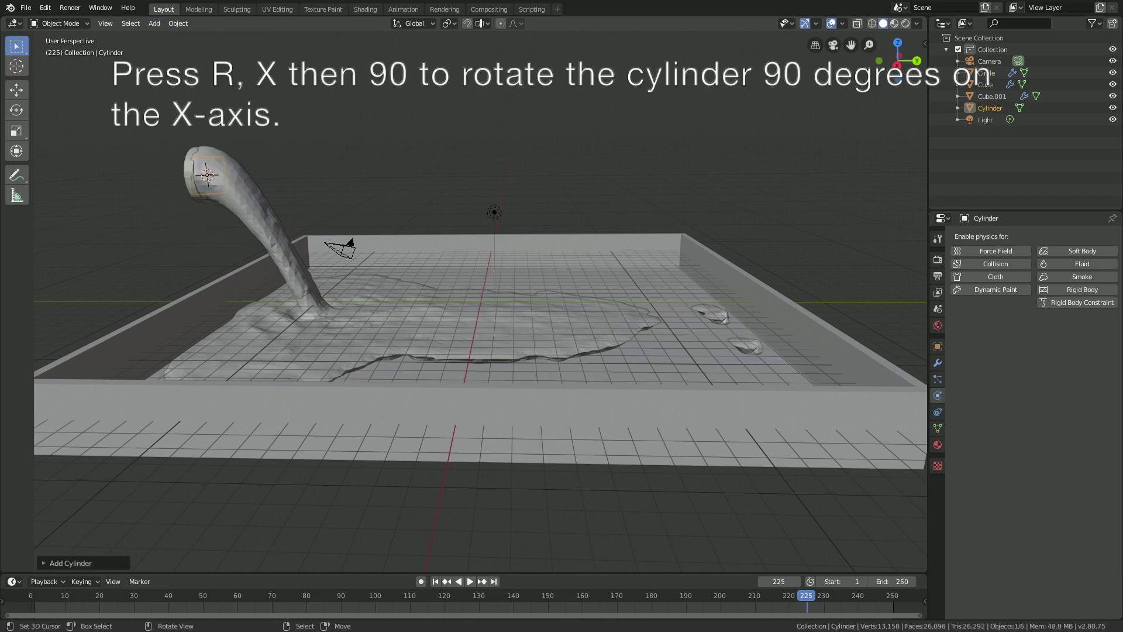
key(r)
text(x)
text(90)
key(Return)
- Scale the cylinder up until it surrounds the inflow disc and shift it slightly backward along Y, away from the tray
key(s)
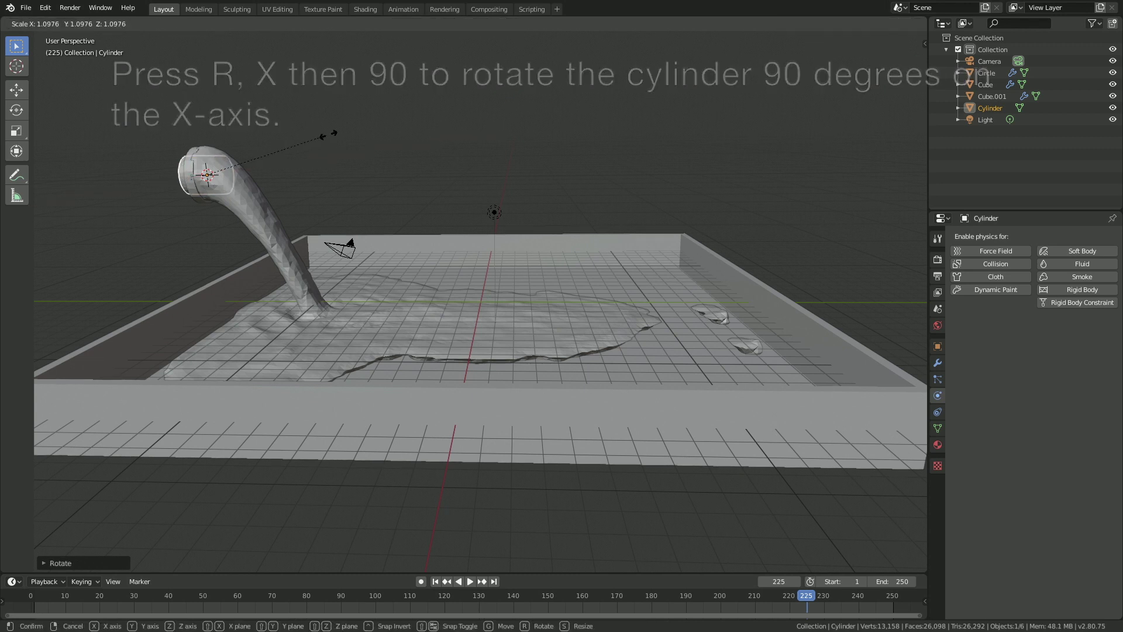
click(403, 76)
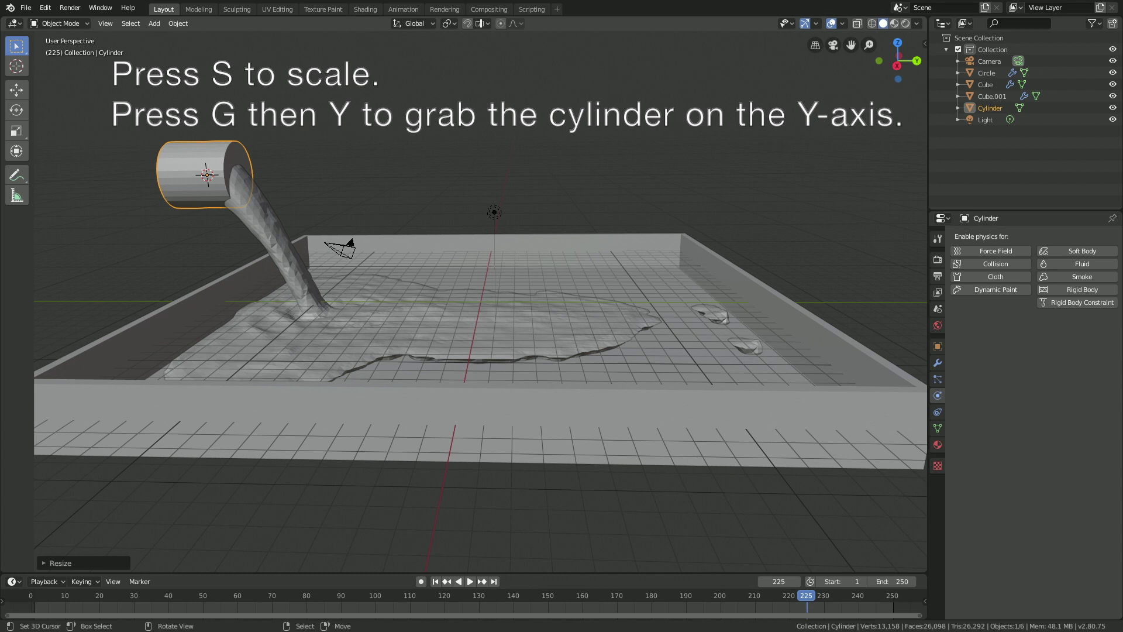
key(g)
key(y)
key(Return)
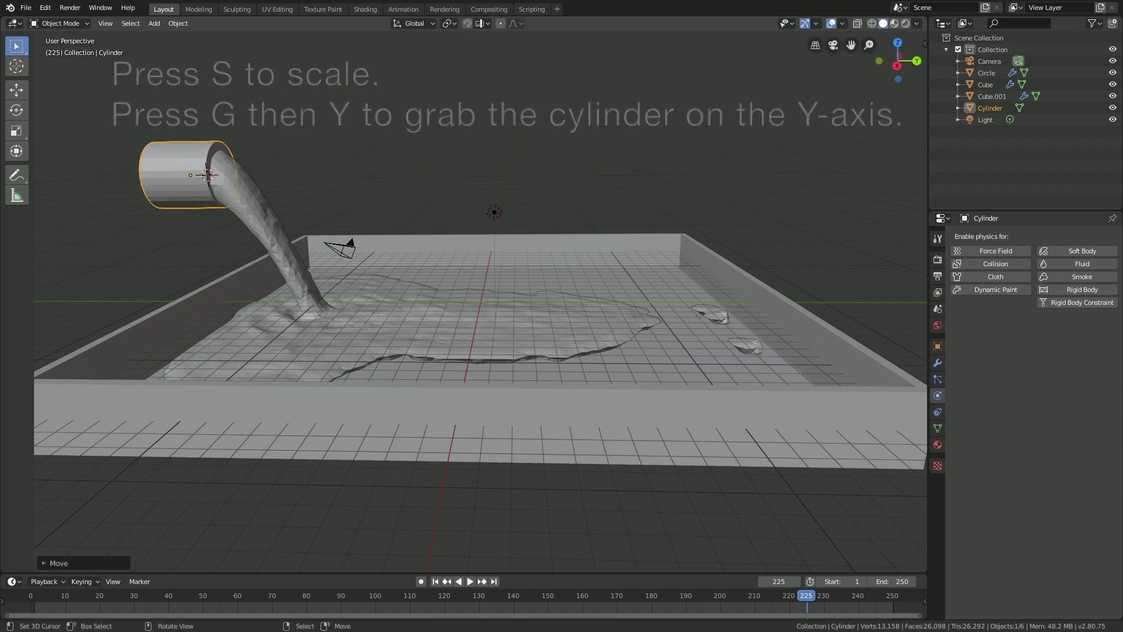
- Lengthen the cylinder along the Y-axis only, by a factor of about 1.16
key(s)
key(y)
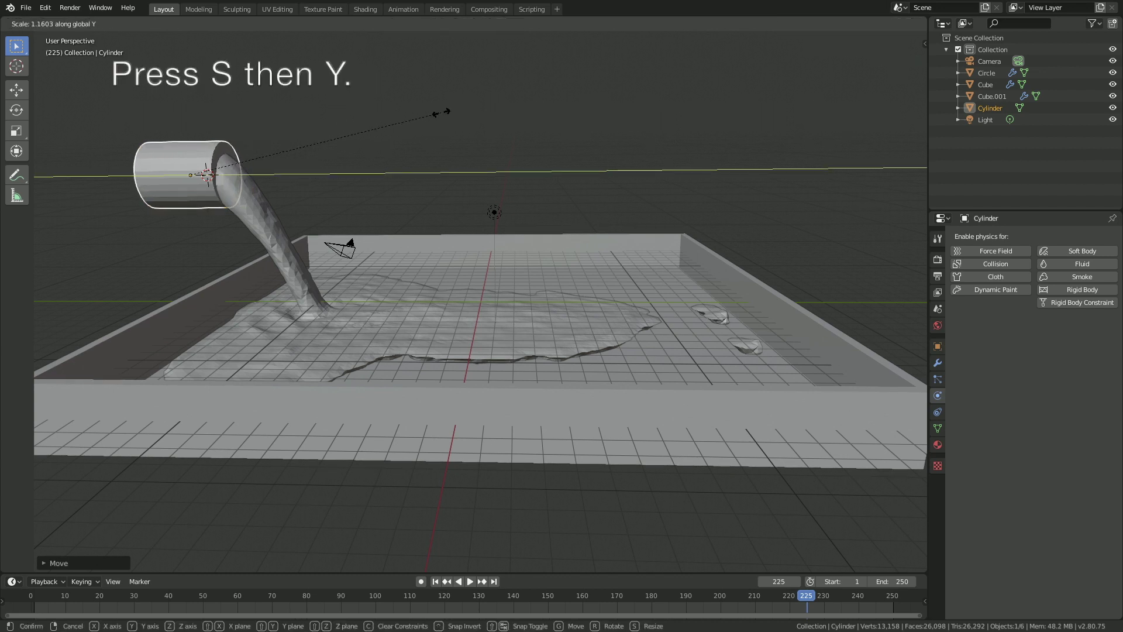
key(Return)
- In Edit Mode, select both end faces of the cylinder and set their mean crease to 1.00
click(58, 23)
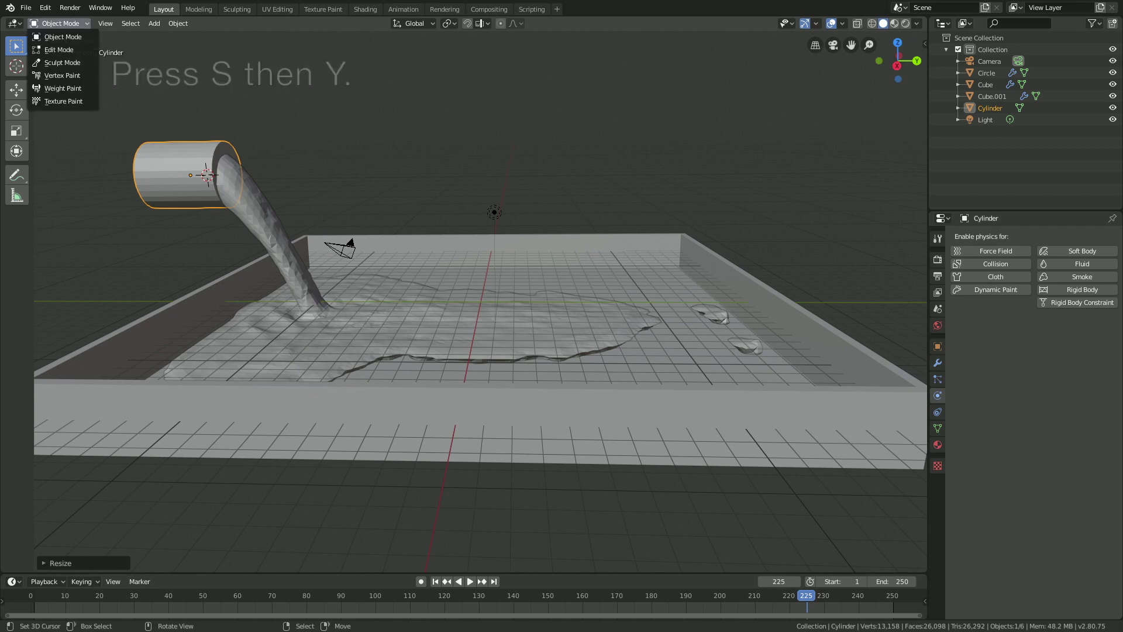
click(58, 50)
right_click(227, 154)
middle_drag(227, 153, 294, 154)
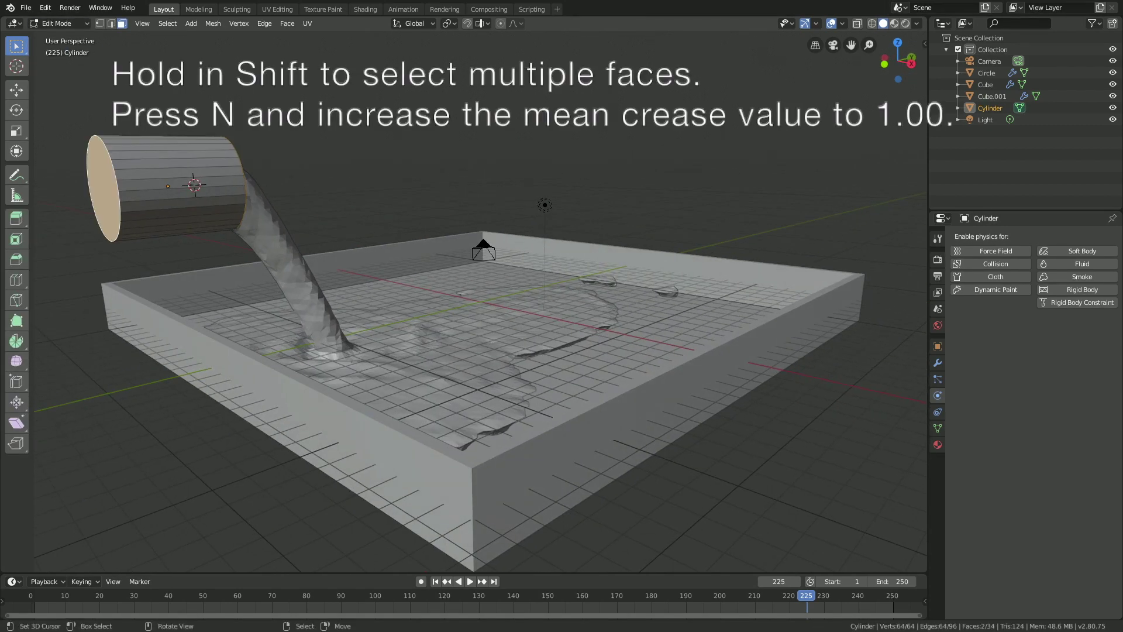
key(n)
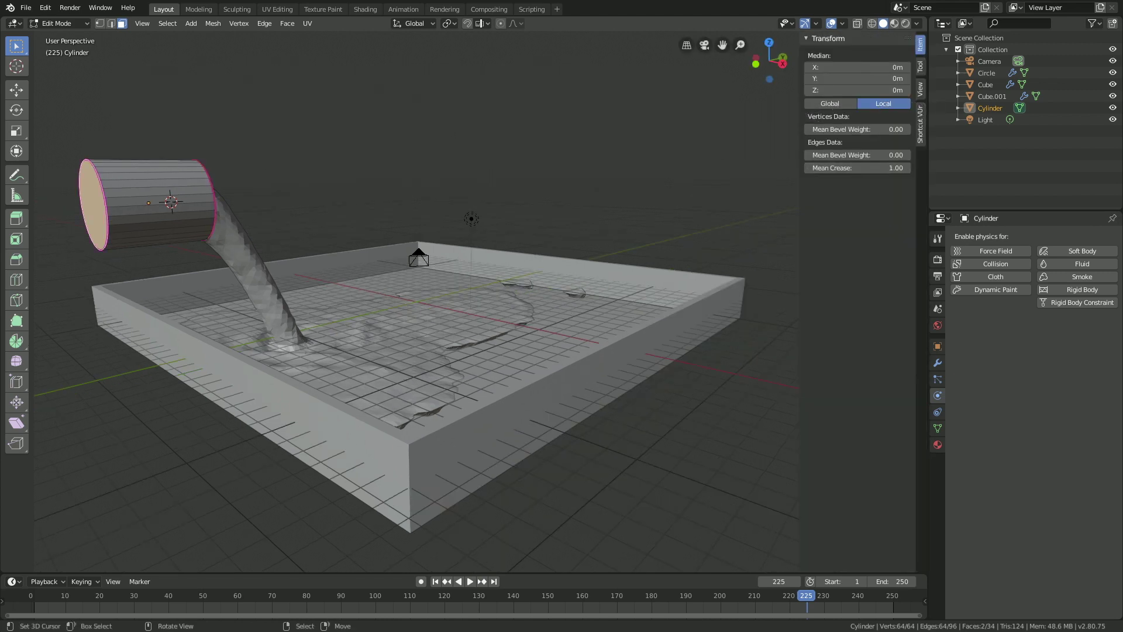
- Add a Subdivision Surface modifier to the cylinder with 3 render subdivisions
click(938, 363)
click(988, 236)
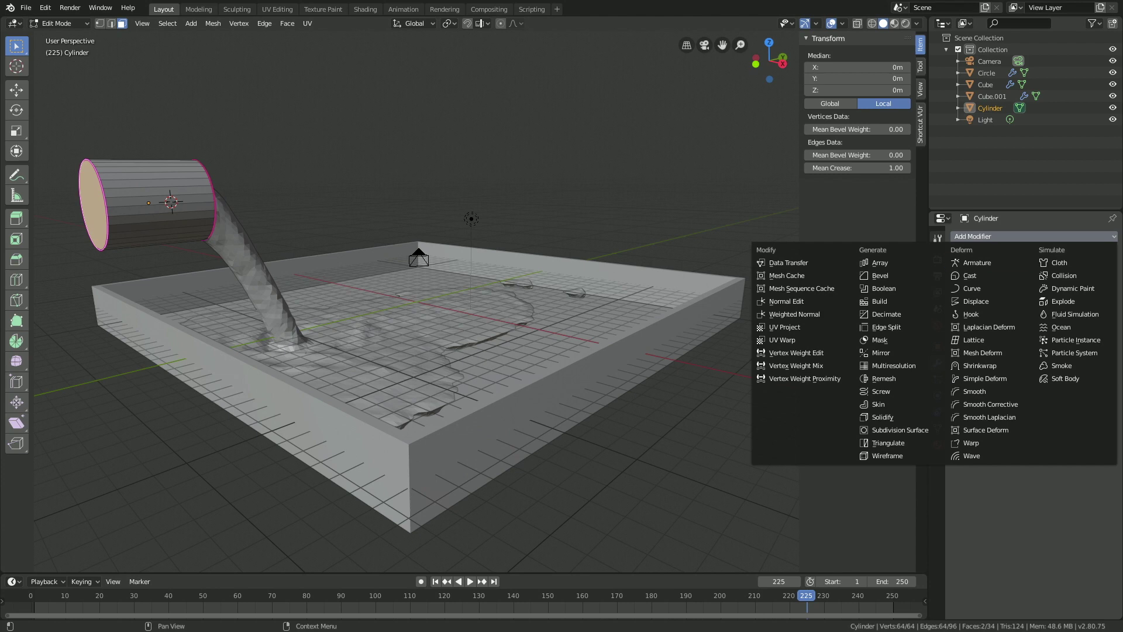
click(900, 430)
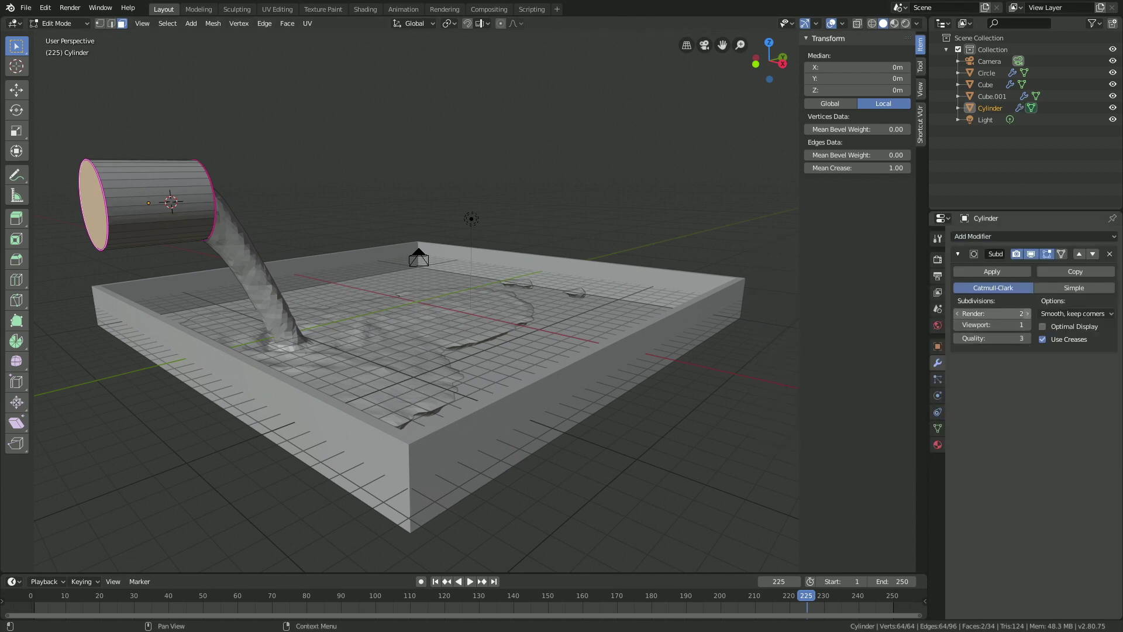
click(1028, 314)
- Delete the cylinder's end face where the water pours out, leaving the pipe open
middle_drag(585, 316, 475, 331)
right_click(238, 158)
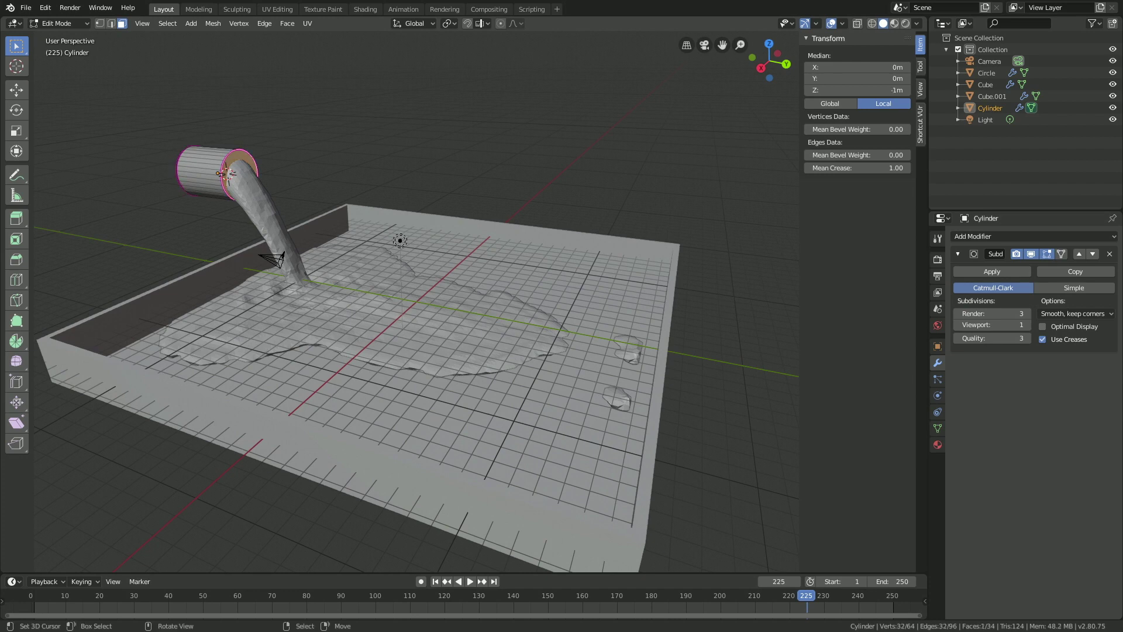
key(x)
click(229, 173)
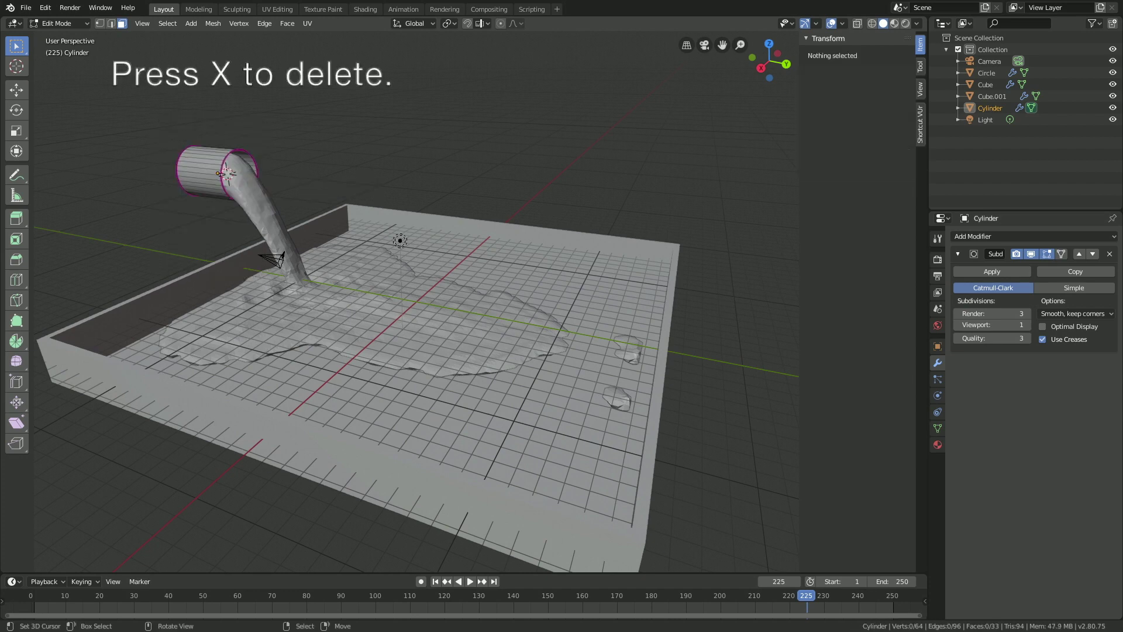
- Return the cylinder to Object Mode and add a Solidify modifier with a thickness of -0.07 m
middle_drag(410, 293, 389, 240)
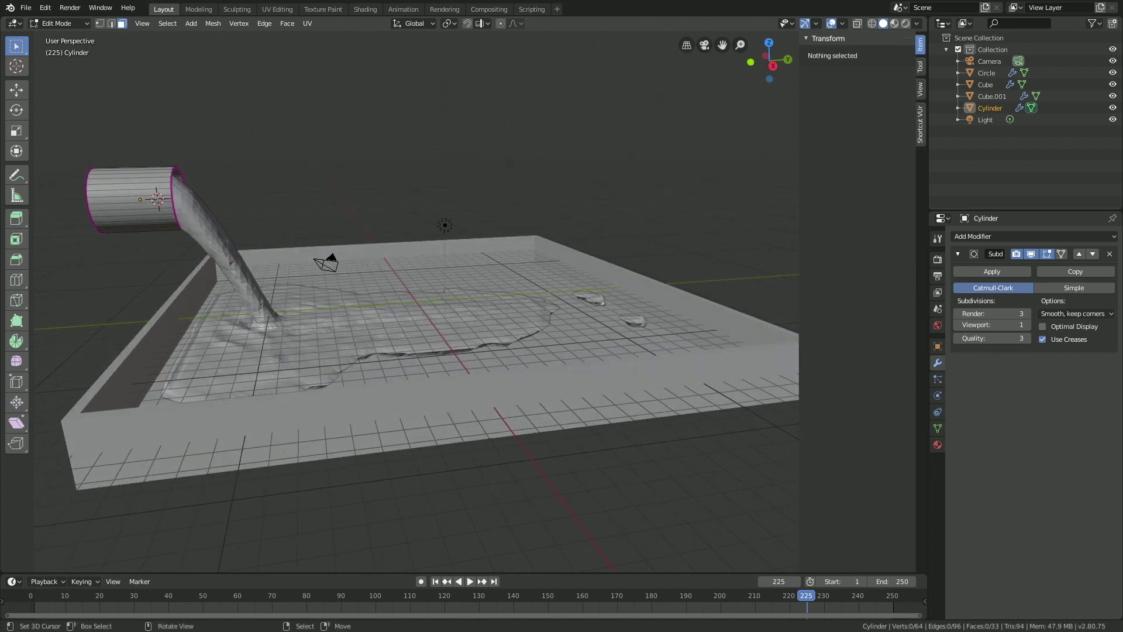
click(59, 23)
click(59, 37)
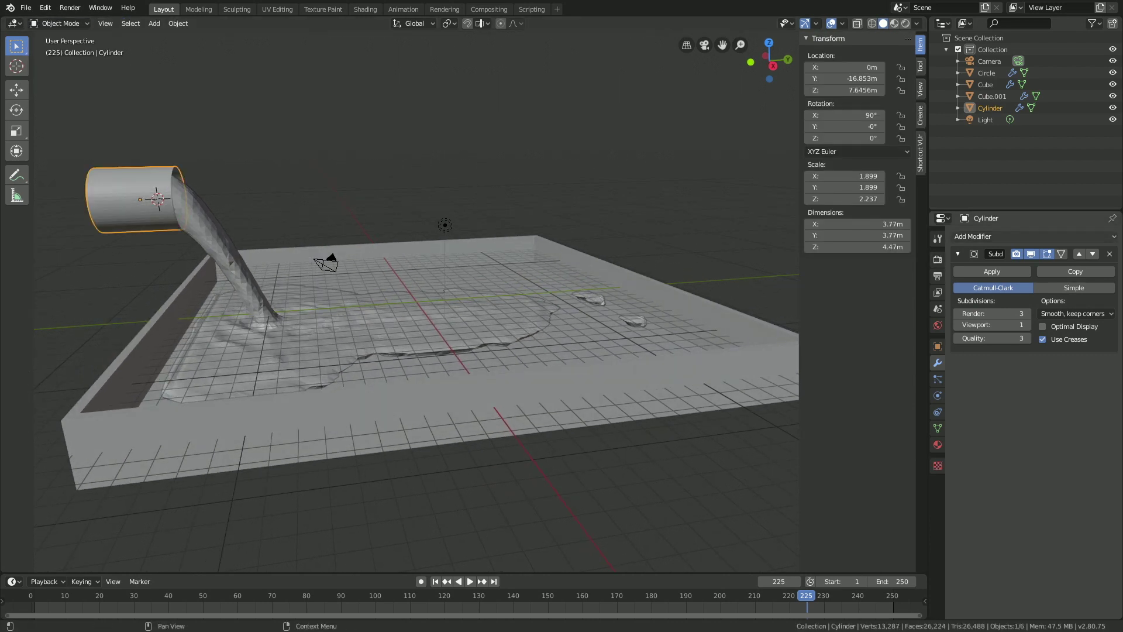
click(994, 236)
click(882, 417)
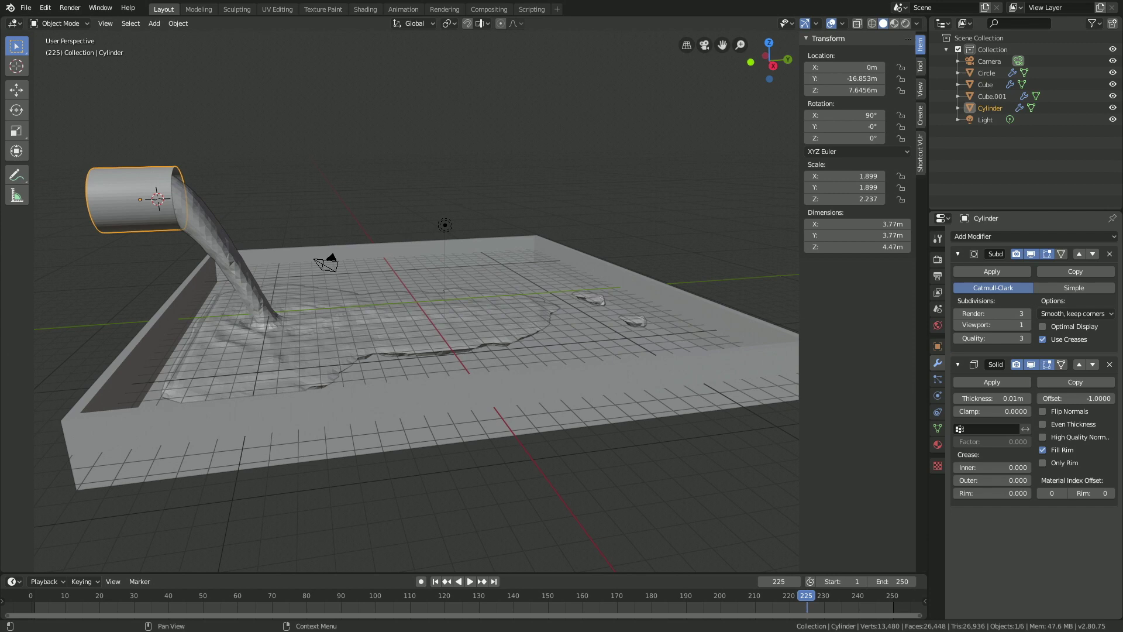
drag(993, 399, 973, 398)
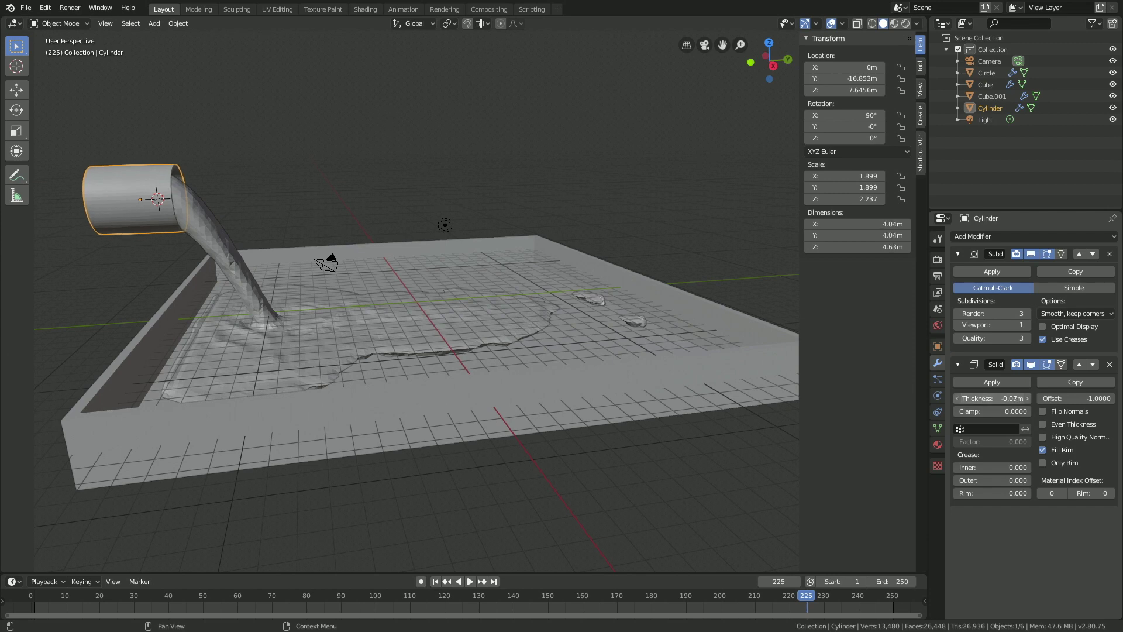
- Scale the cylinder down uniformly by a factor of about 0.90 to fit the pipe around the water stream
middle_drag(527, 328, 459, 340)
middle_drag(468, 275, 608, 275)
key(g)
key(y)
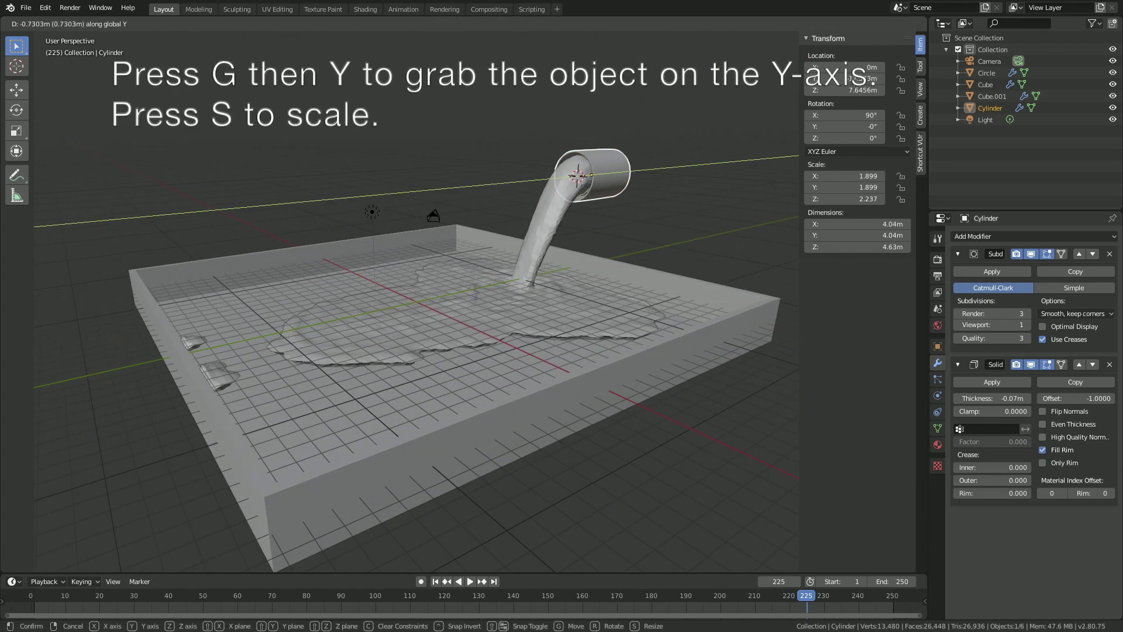
click(681, 145)
key(s)
click(671, 149)
middle_drag(670, 151, 830, 153)
middle_drag(503, 148, 395, 123)
key(s)
click(619, 178)
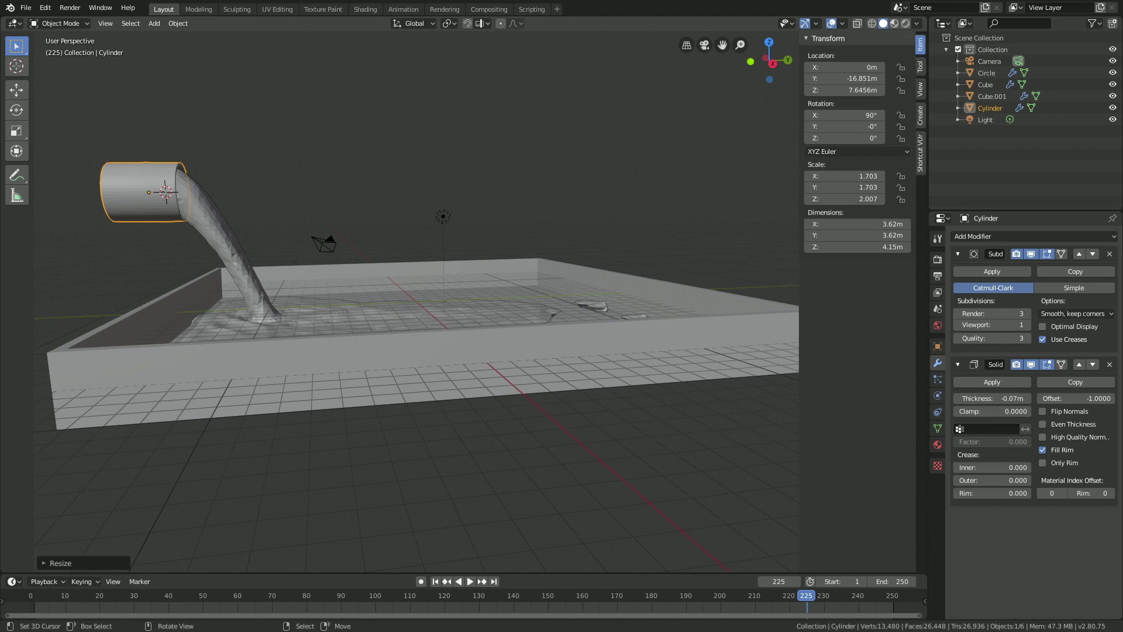
- Move the cylinder along the Y-axis only, to a Y location of about -17.23 m
key(g)
key(y)
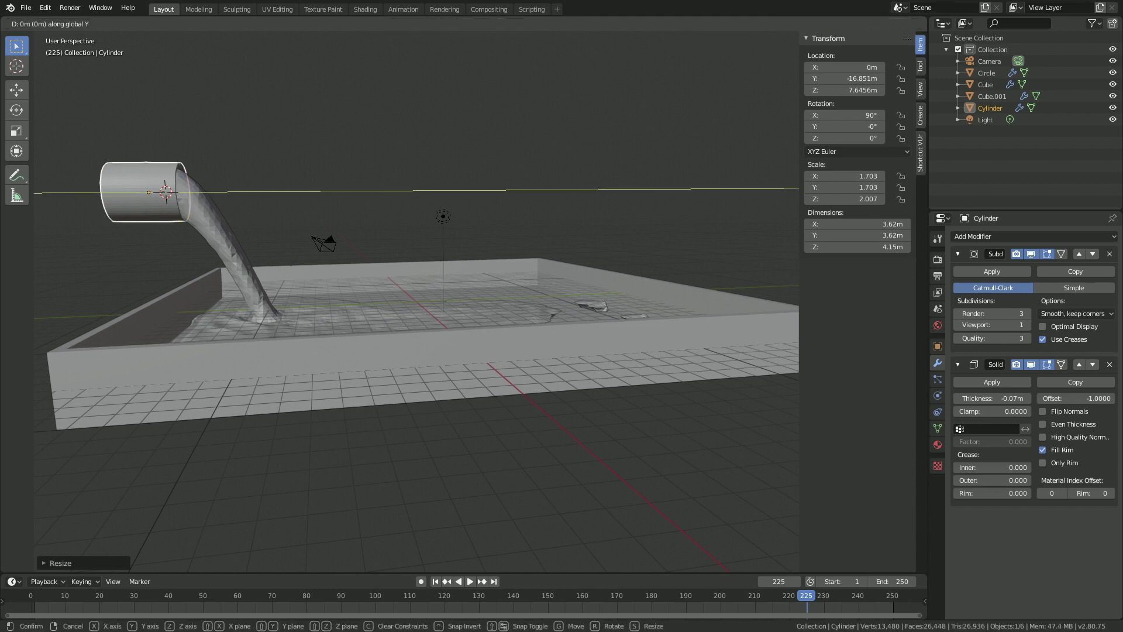
key(Return)
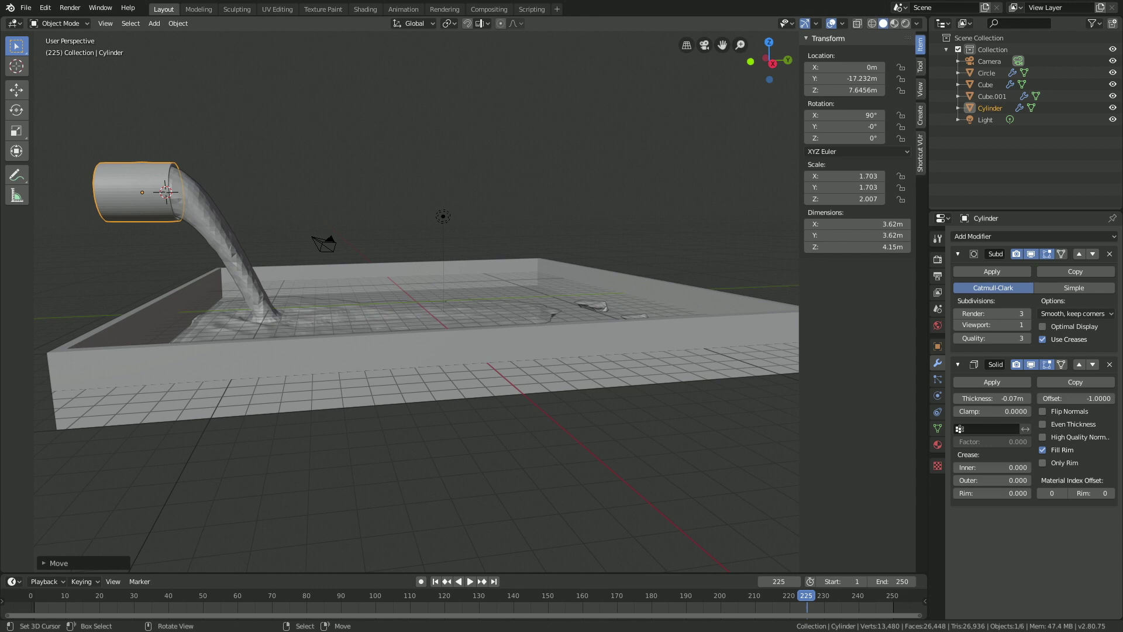
- Select the light, change its type to Sun and set its strength to 15
right_click(443, 217)
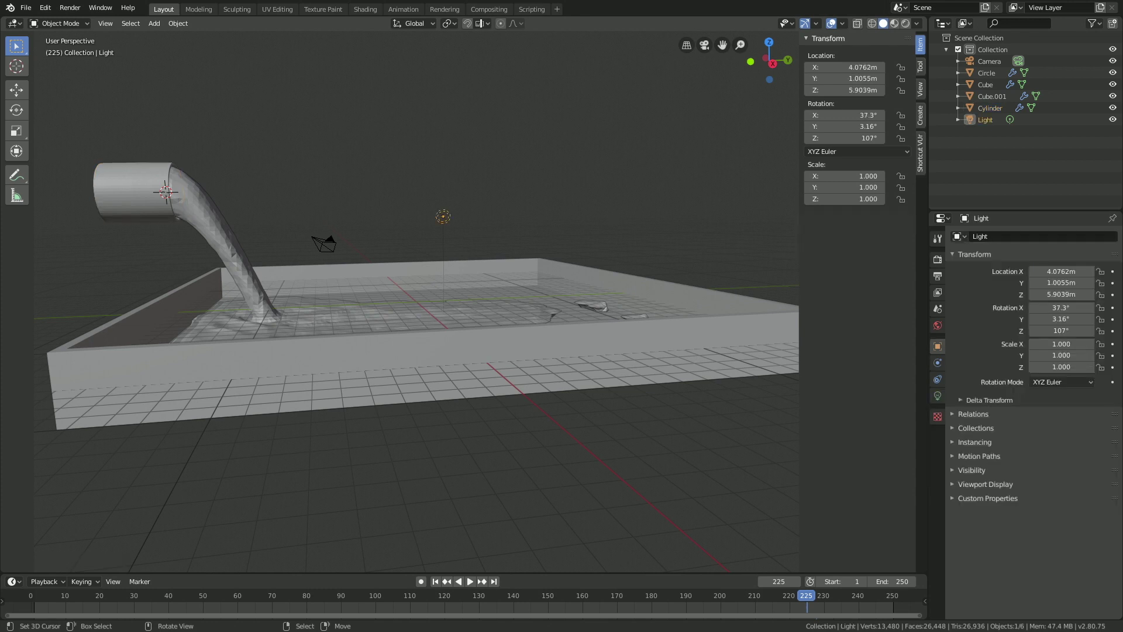
click(938, 396)
click(1013, 285)
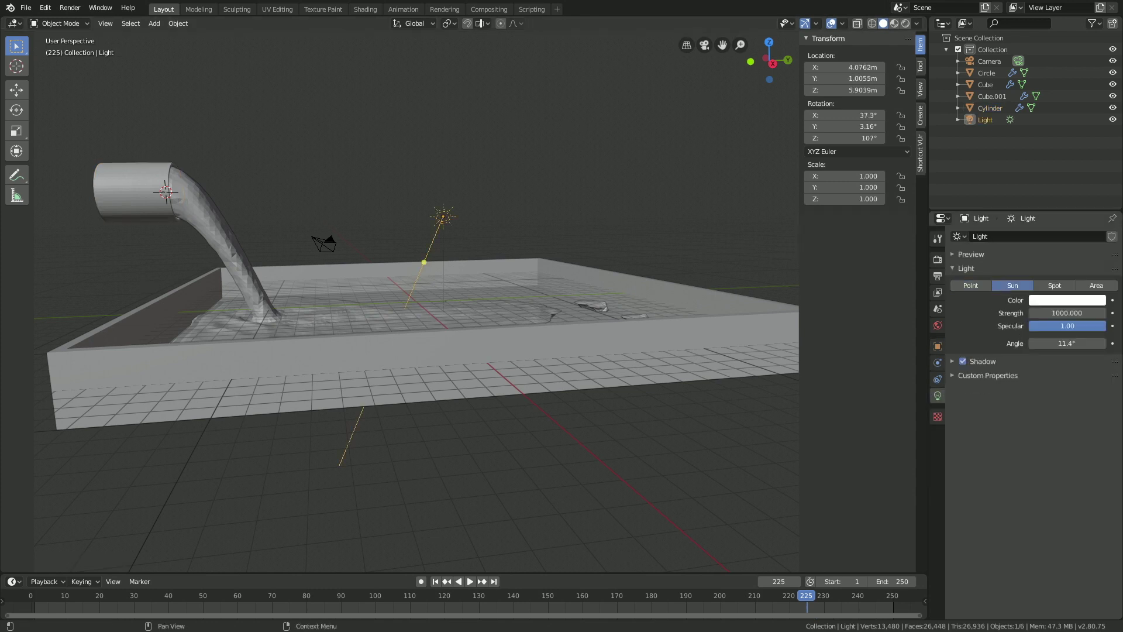
click(1067, 313)
text(15000)
key(Return)
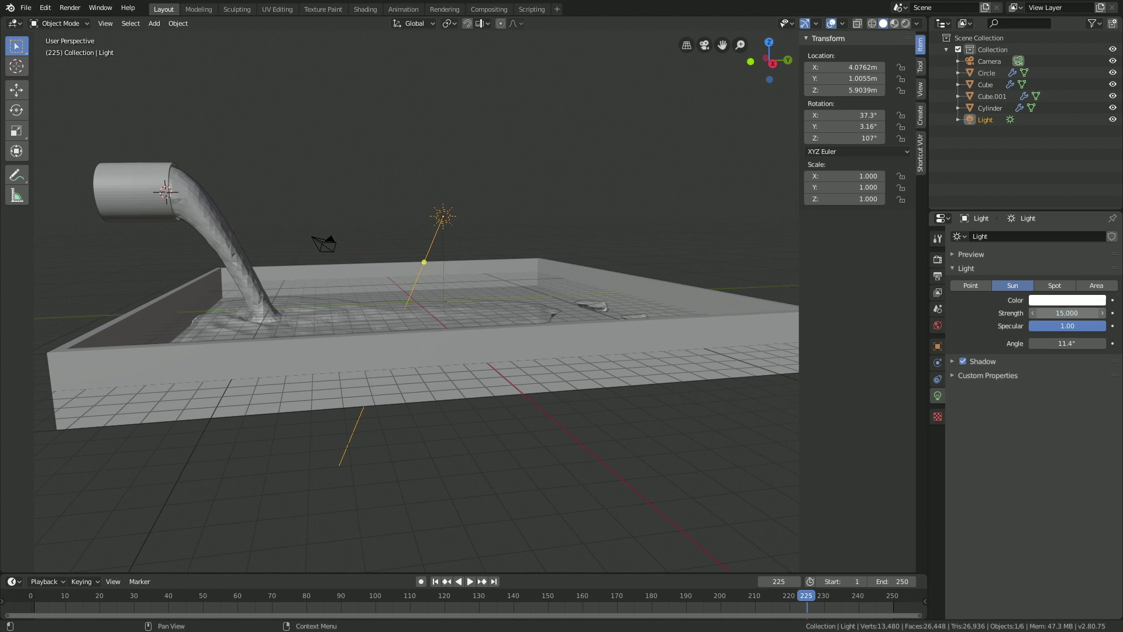
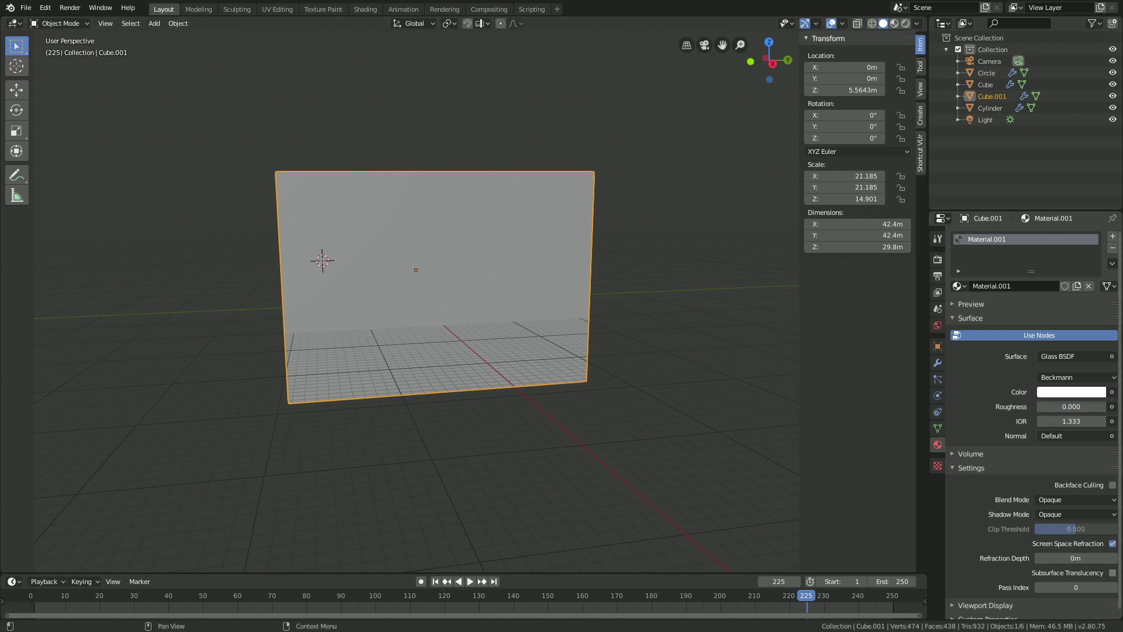
- Check the Refraction option in Eevee's Screen Space Reflections render settings
click(938, 259)
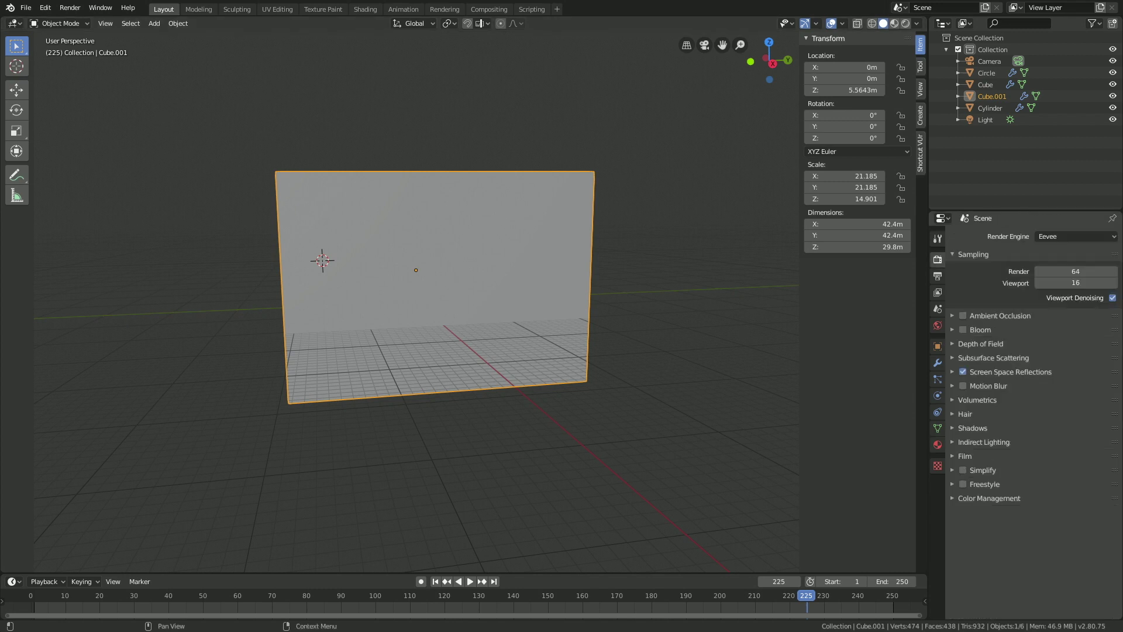
click(953, 373)
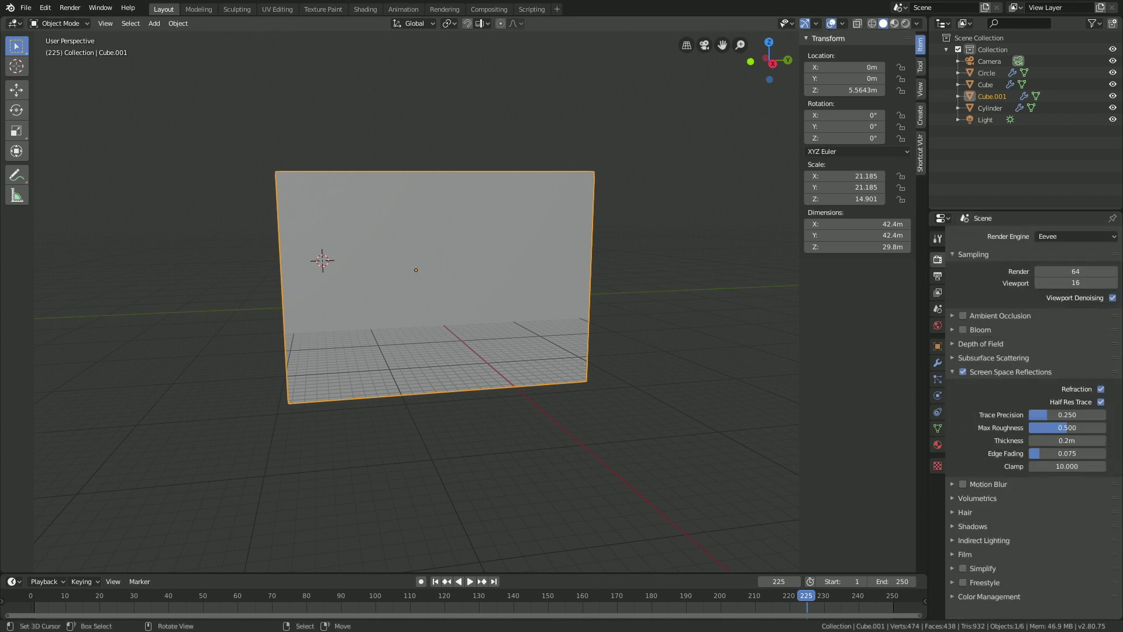
- Set the fluid domain's final resolution to 150 and bake the simulation
click(938, 396)
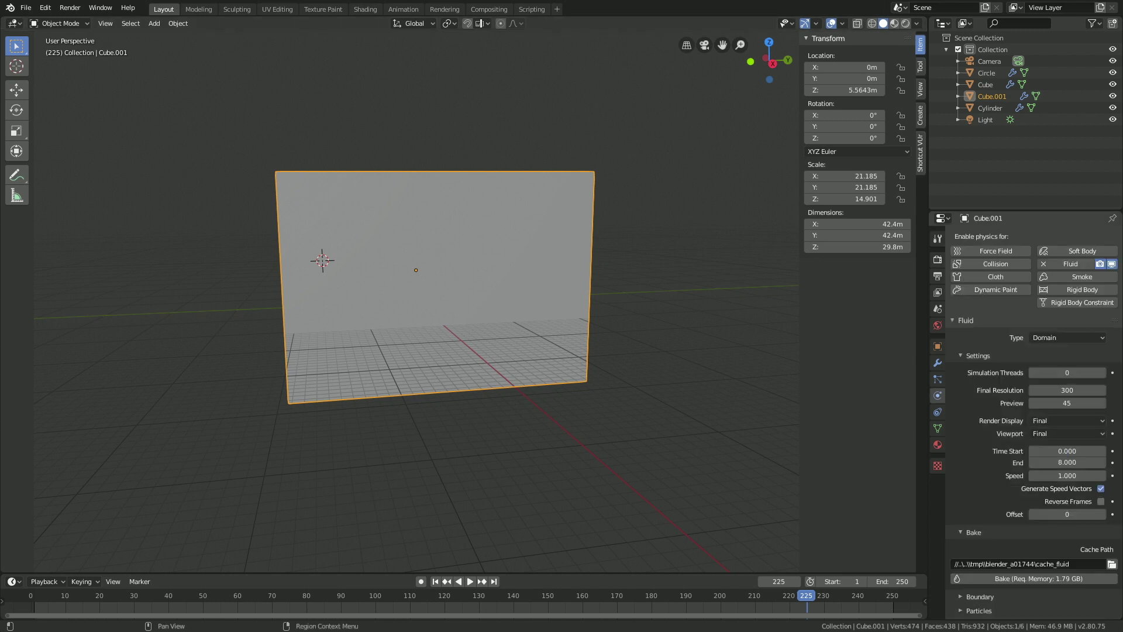
click(1067, 390)
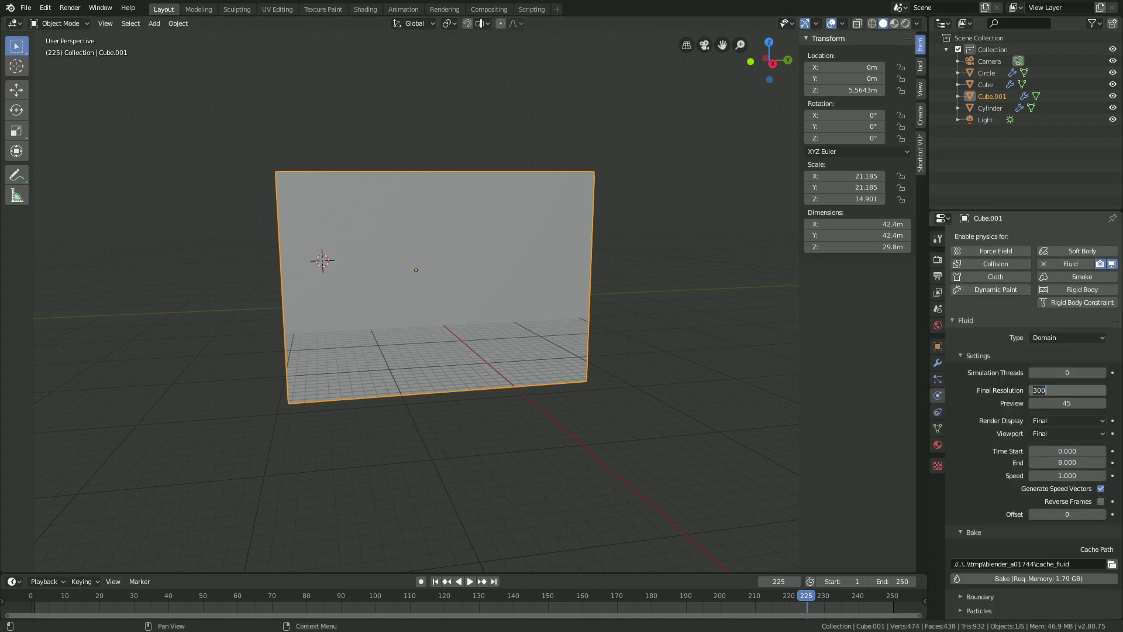
text(150)
key(Return)
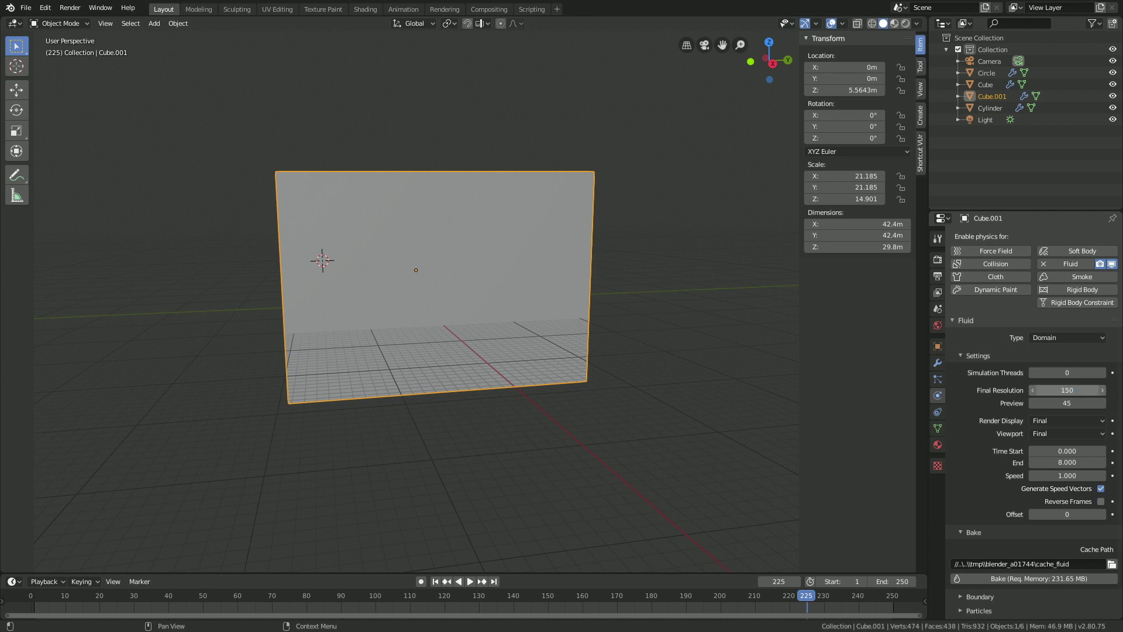
click(1034, 579)
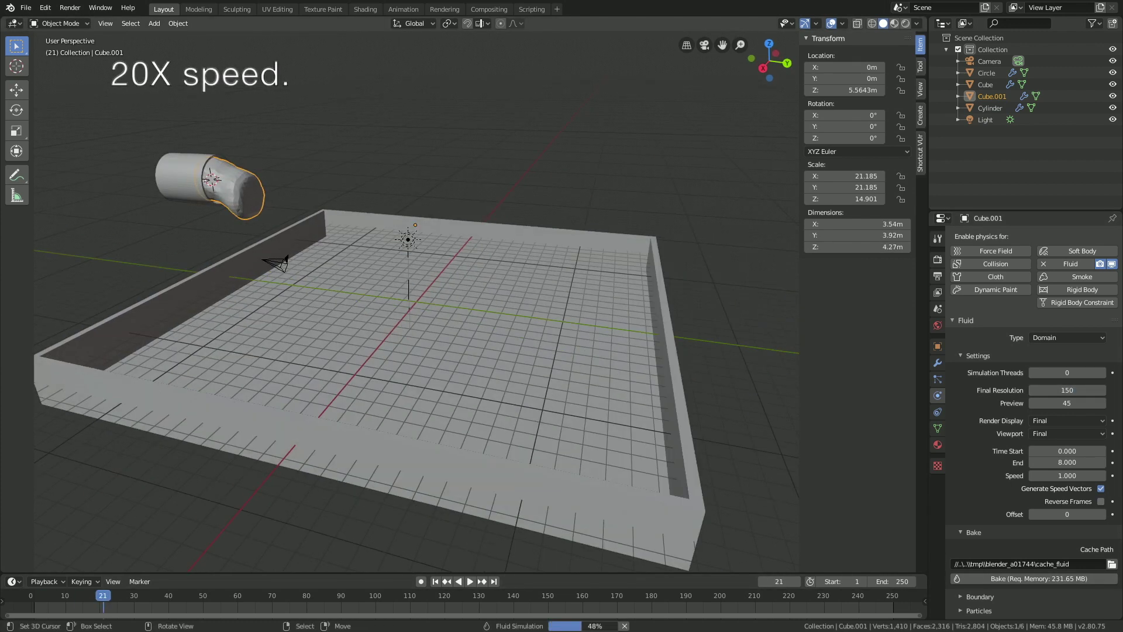
- Preview the baked fluid, stop at frame 214 and switch the viewport to rendered shading
drag(103, 596, 842, 596)
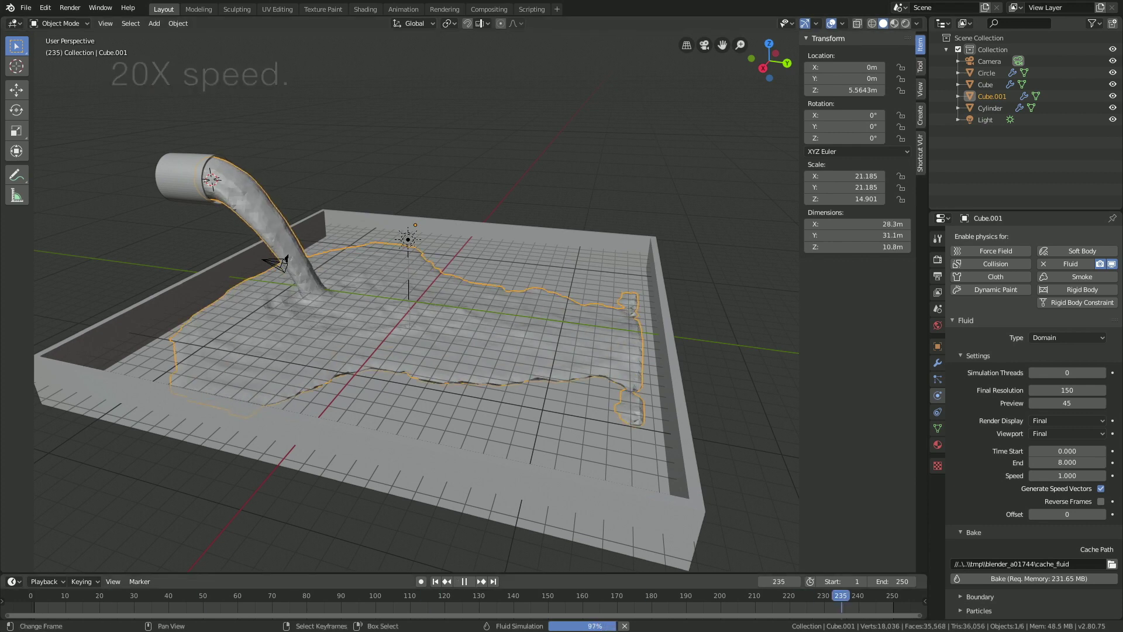
key(space)
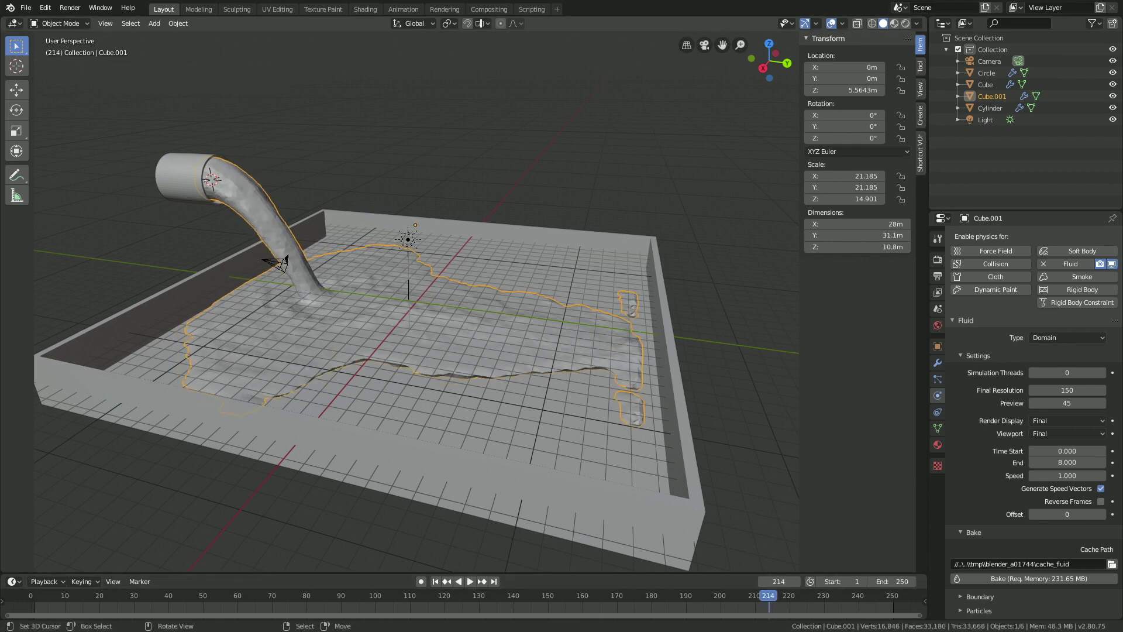
click(906, 23)
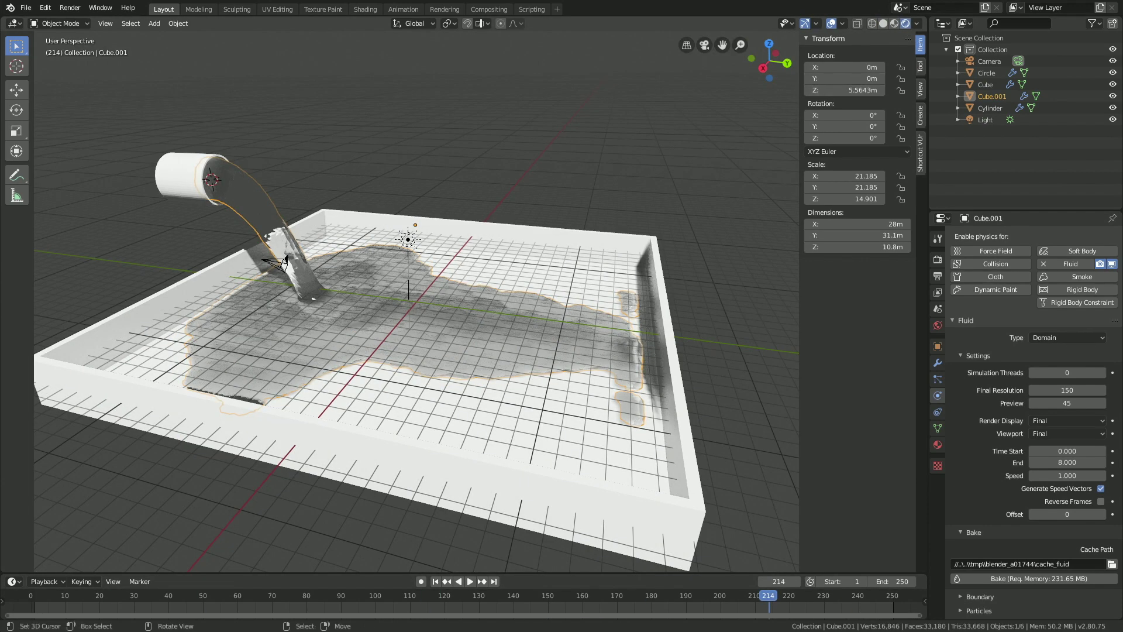
scroll(415, 301, down, 2)
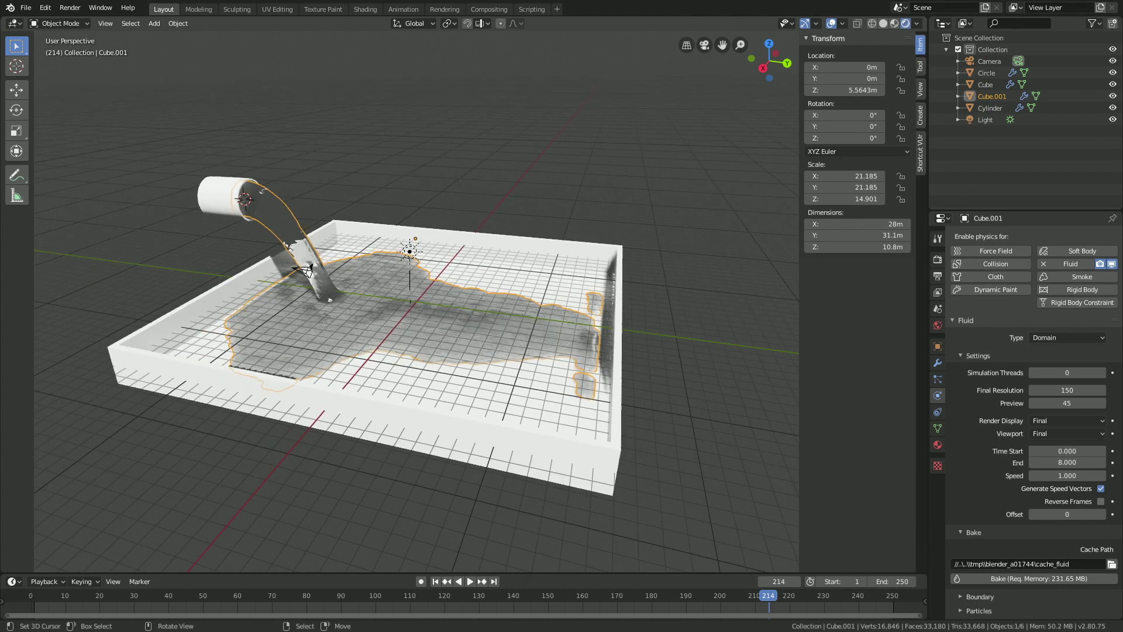
- Select the tray and change its material's surface shader to Diffuse BSDF
right_click(550, 436)
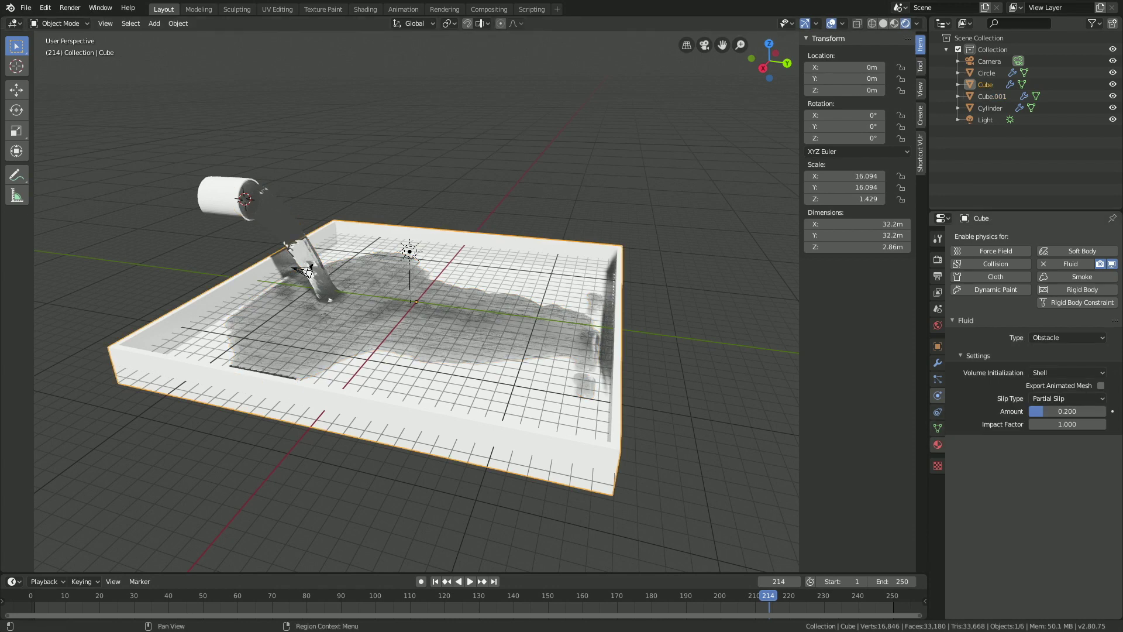
click(938, 444)
click(1070, 357)
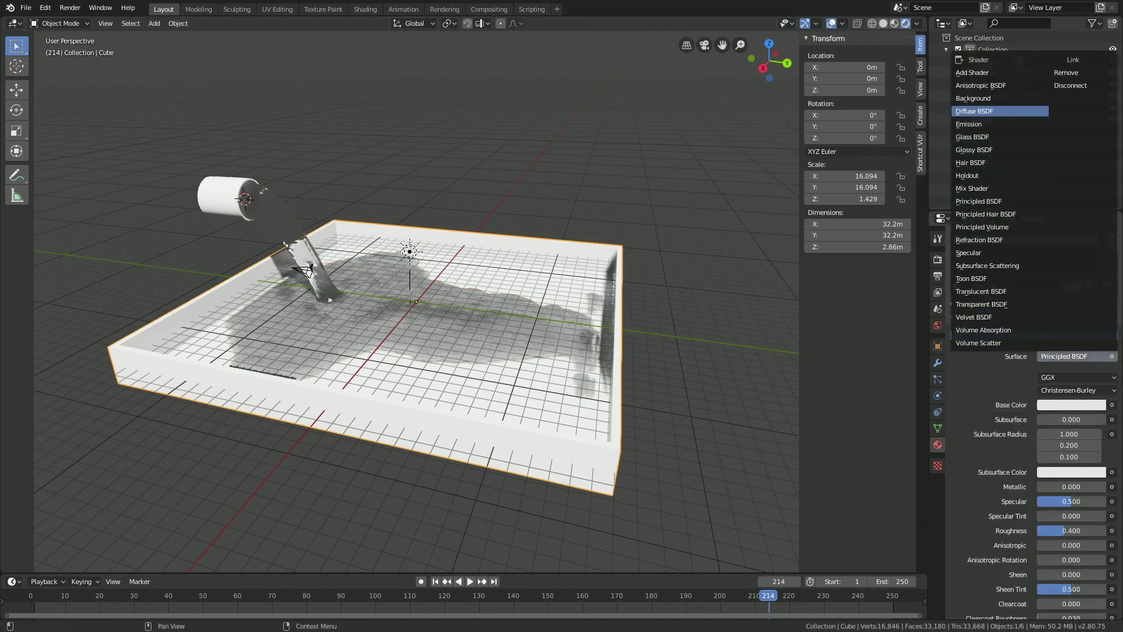
click(975, 111)
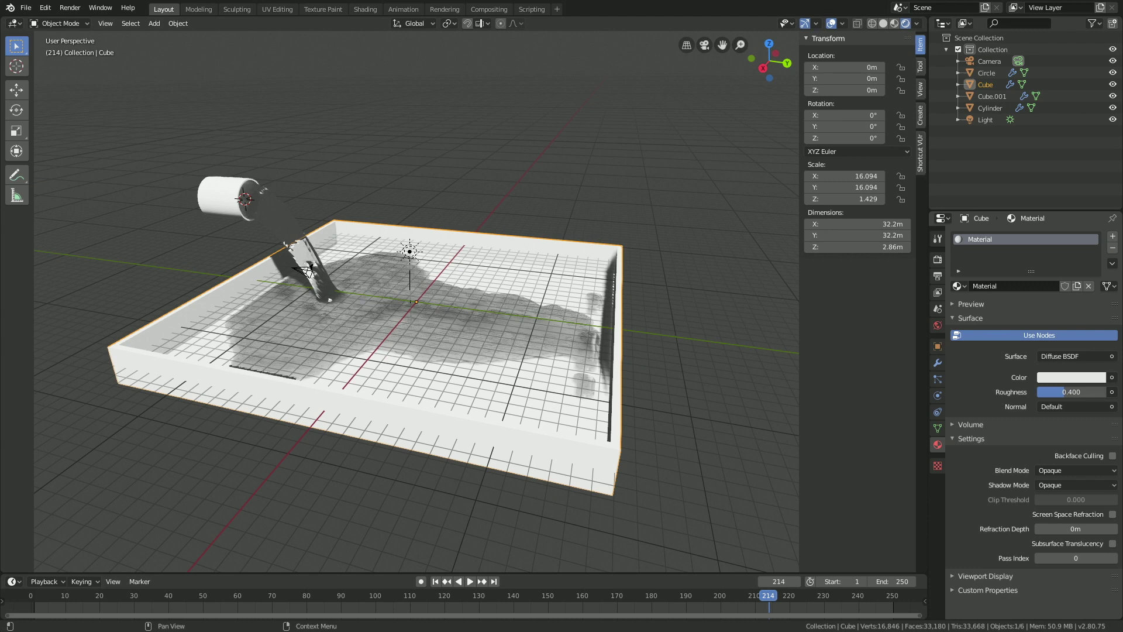
- Darken the diffuse colour of the tray's material to near black
click(1071, 378)
drag(1097, 226, 1097, 283)
drag(1012, 348, 1003, 349)
middle_drag(632, 328, 473, 327)
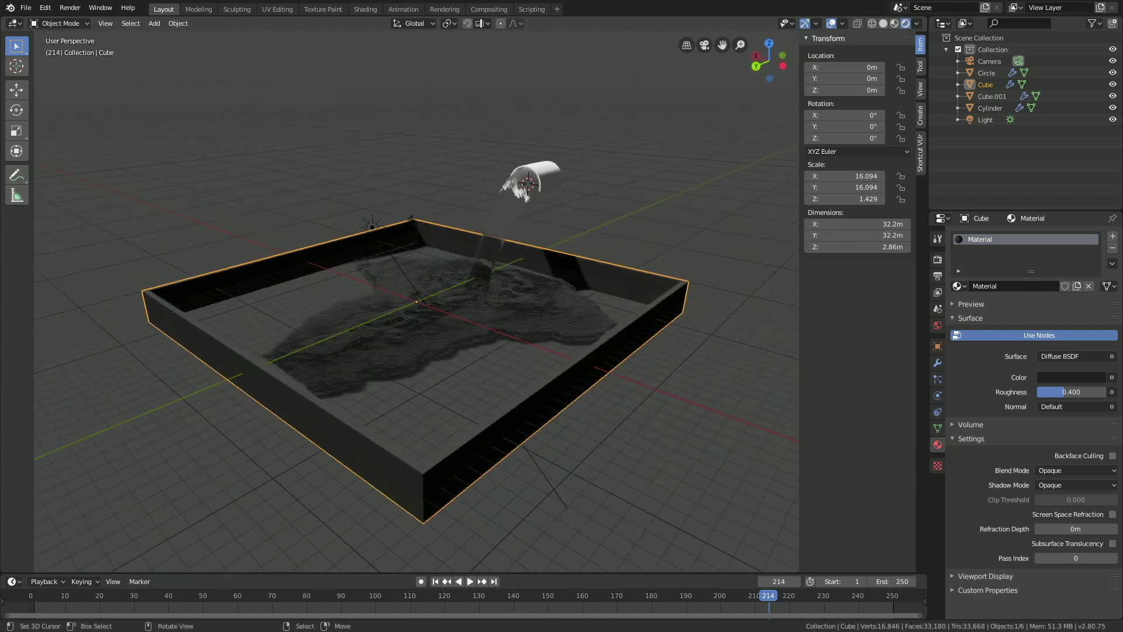
click(1072, 377)
drag(1053, 348, 1047, 348)
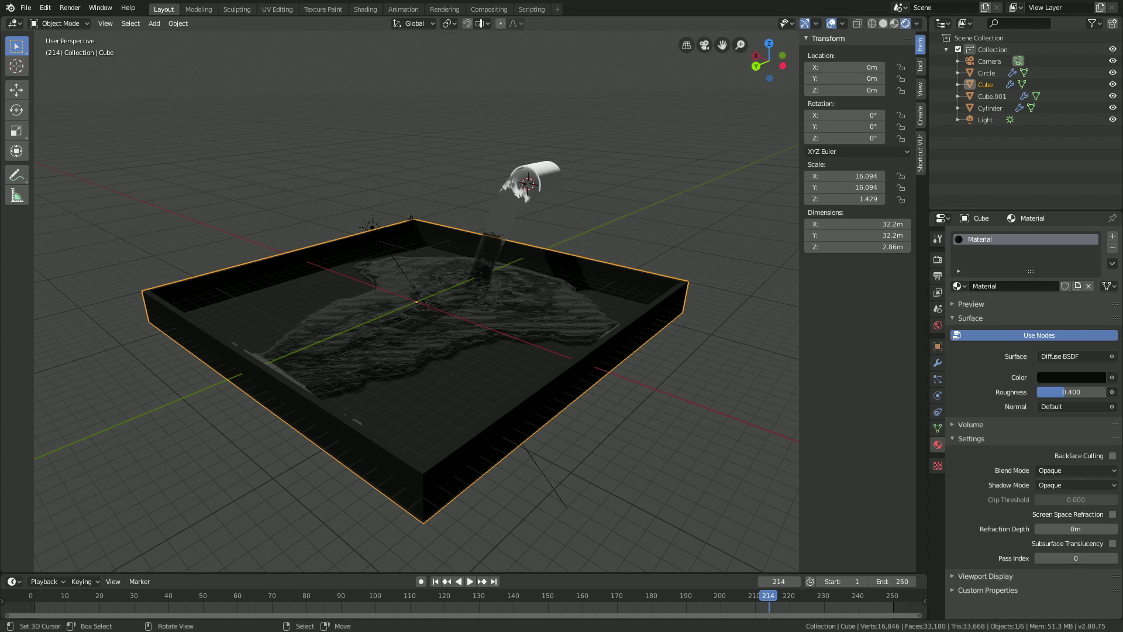
- Place the 3D cursor on the tray's underside, add a plane there and scale it to about 104 as the floor
middle_drag(409, 351, 410, 193)
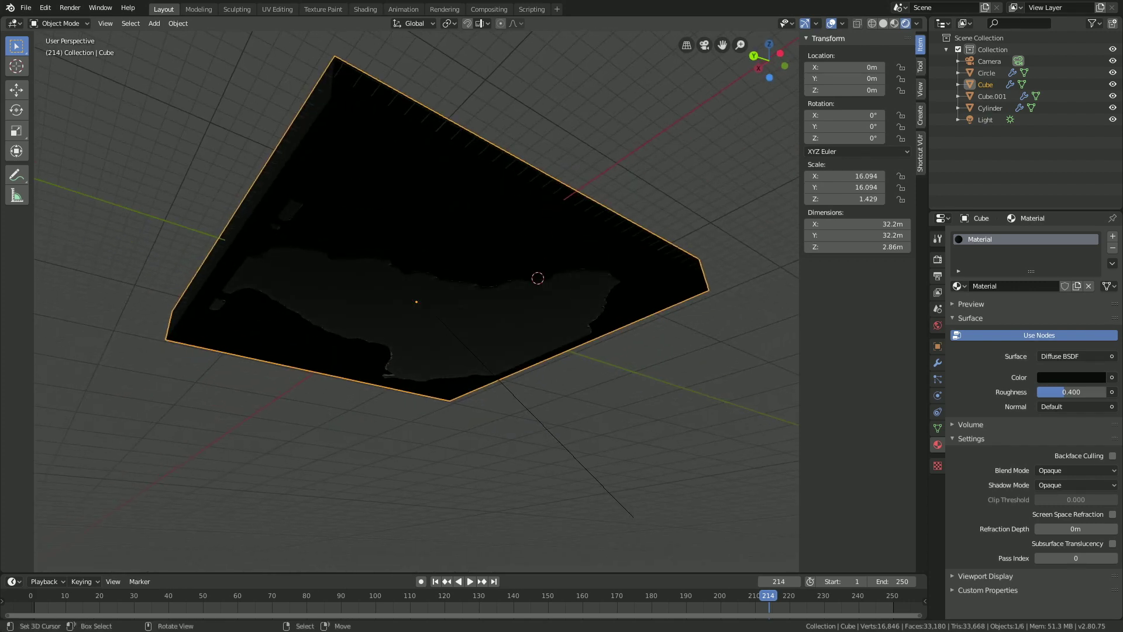
shift+right_click(416, 299)
click(154, 23)
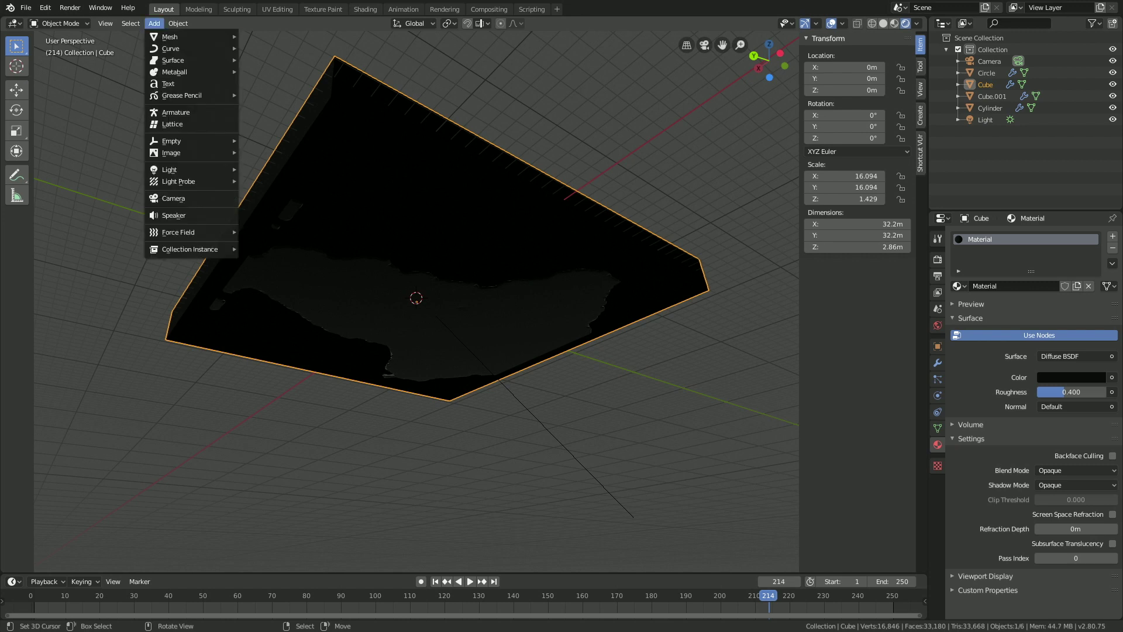
mouse_move(175, 36)
click(263, 36)
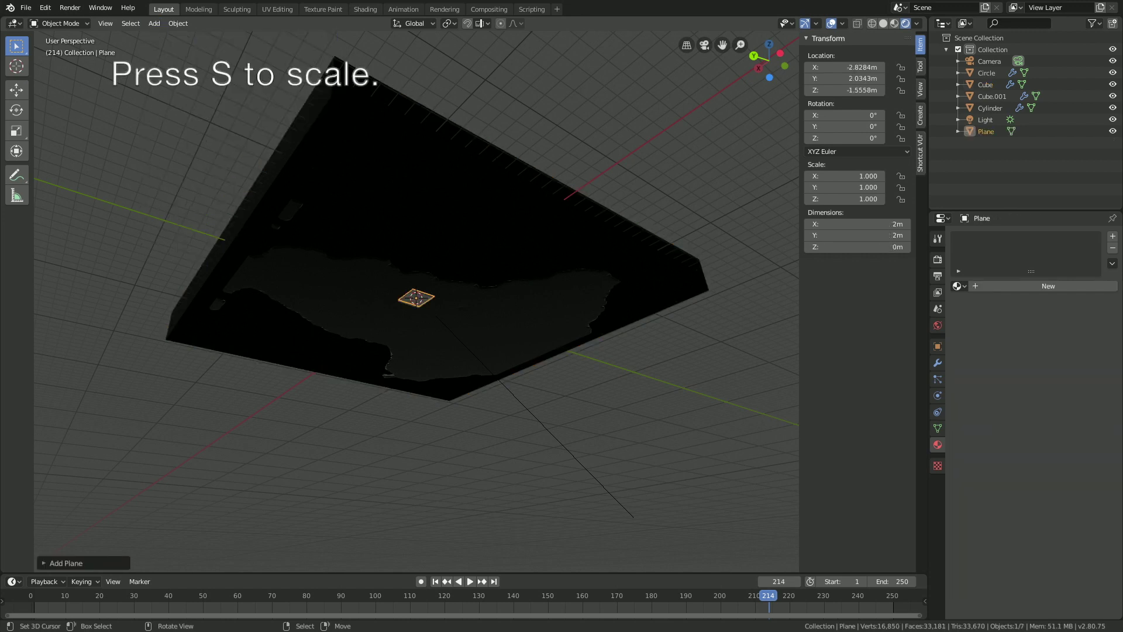
key(s)
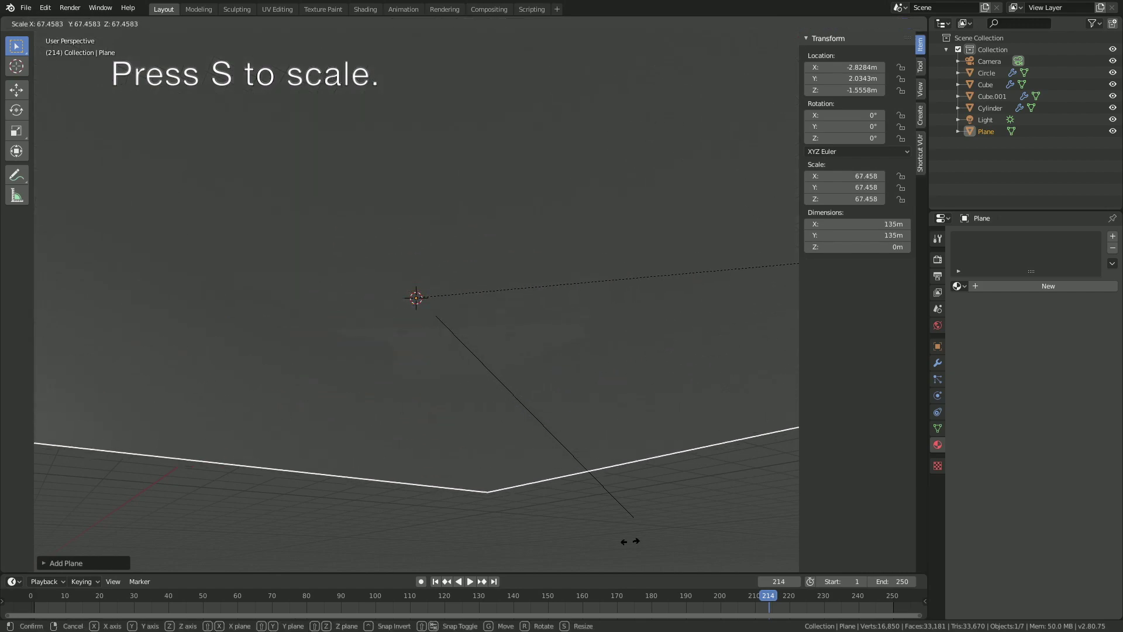
click(471, 364)
middle_drag(470, 364, 525, 452)
scroll(417, 301, down, 3)
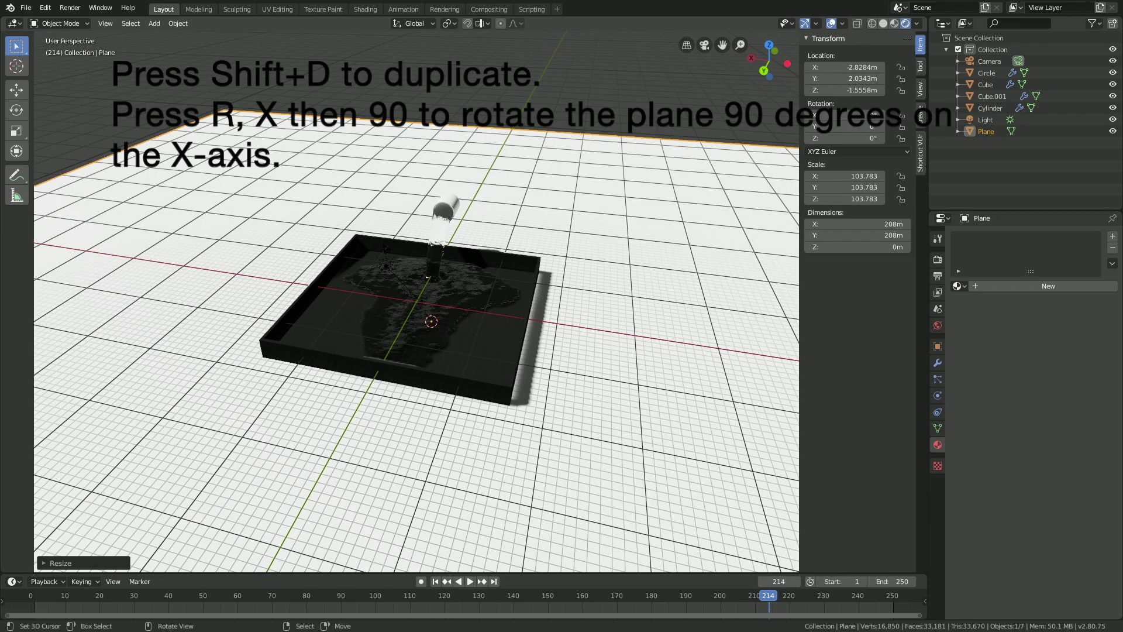
- Duplicate the floor plane and rotate the copy 90 degrees about the X-axis
key(shift+d)
key(r)
key(x)
key(9)
key(0)
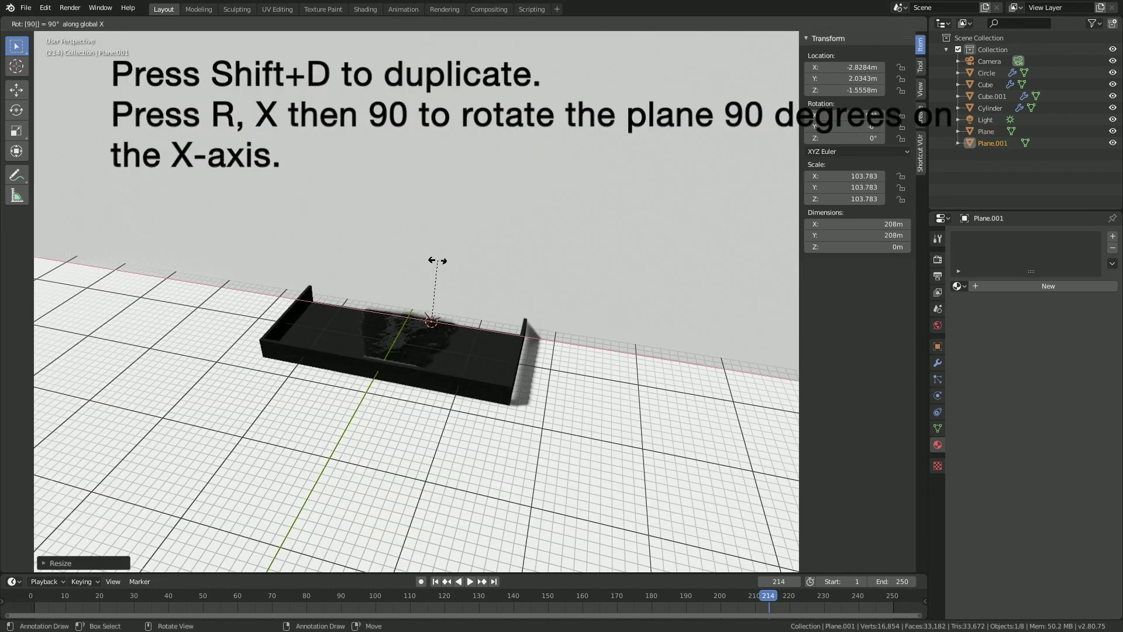
key(Return)
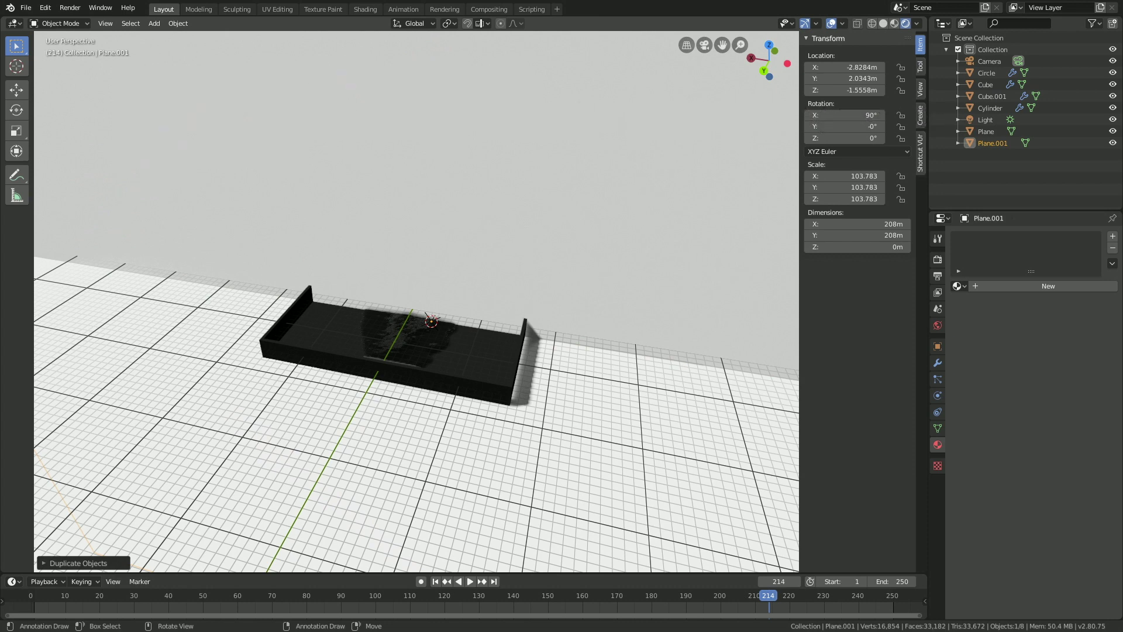
- Move the upright backdrop plane along the Y-axis to about -18.6 m, just behind the pipe
key(g)
key(y)
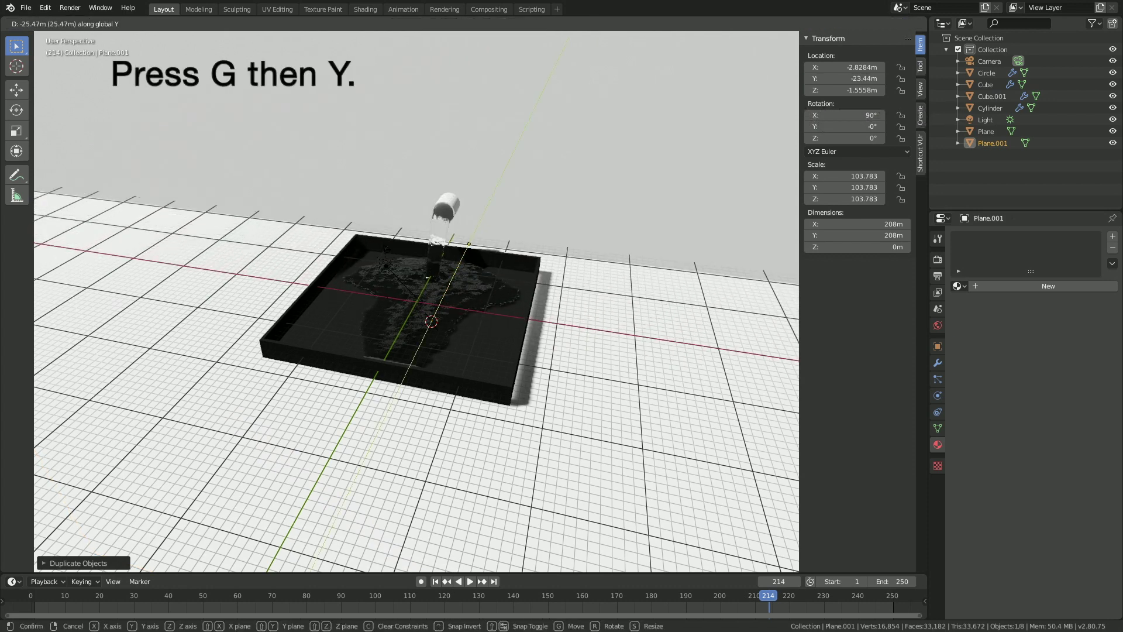
mouse_move(386, 250)
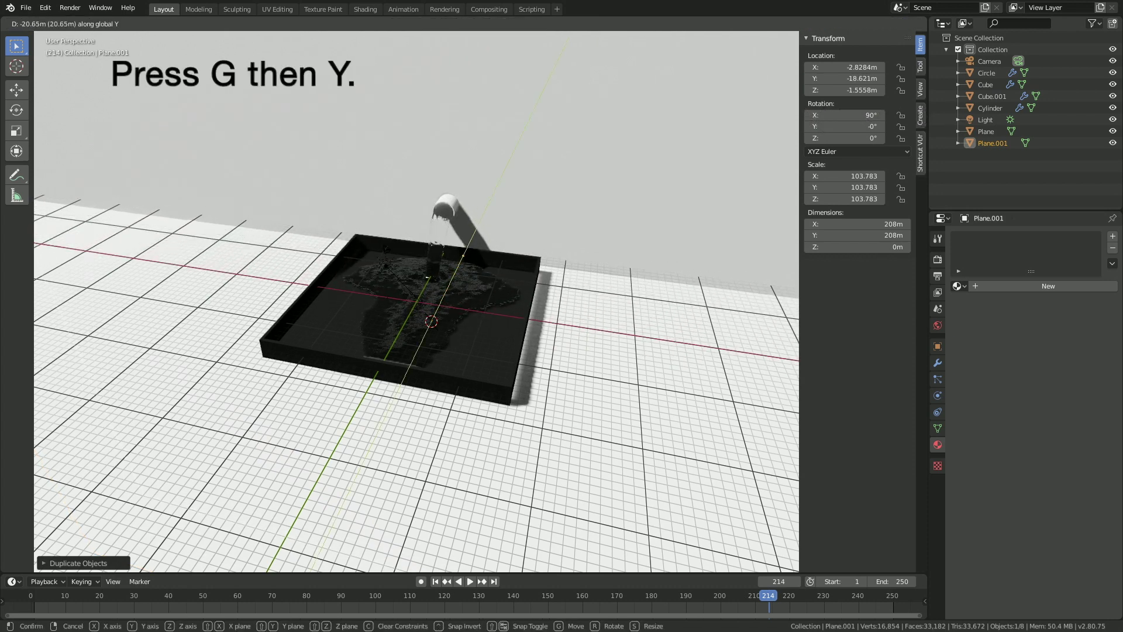
key(Return)
middle_drag(417, 301, 371, 270)
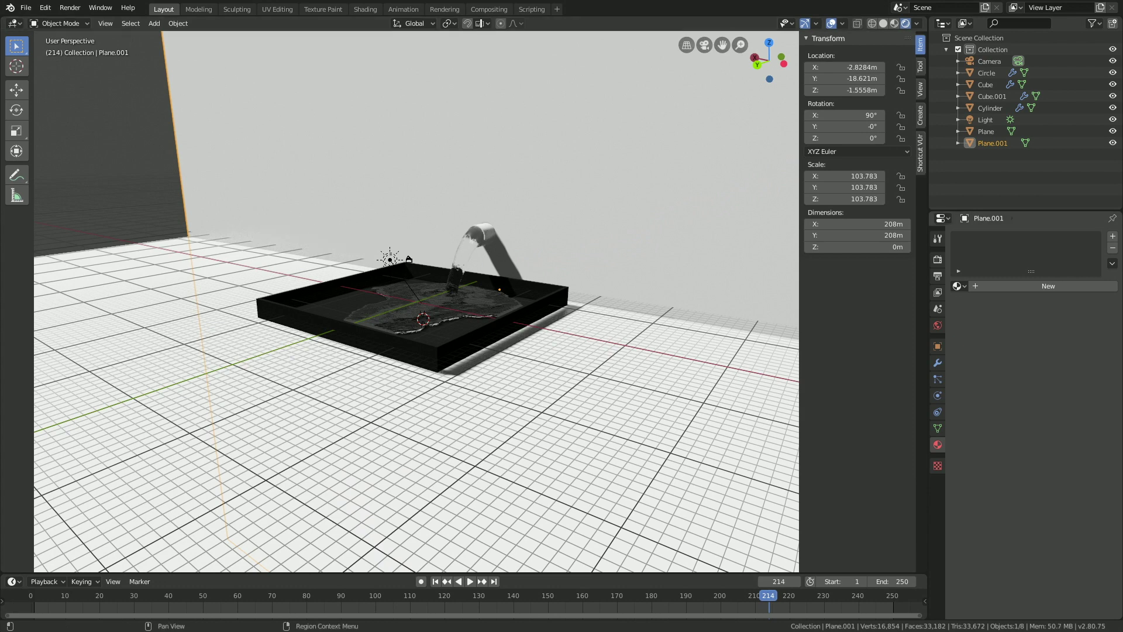
- Give the backdrop plane a new material with a Diffuse BSDF surface and a near-black colour
click(1049, 286)
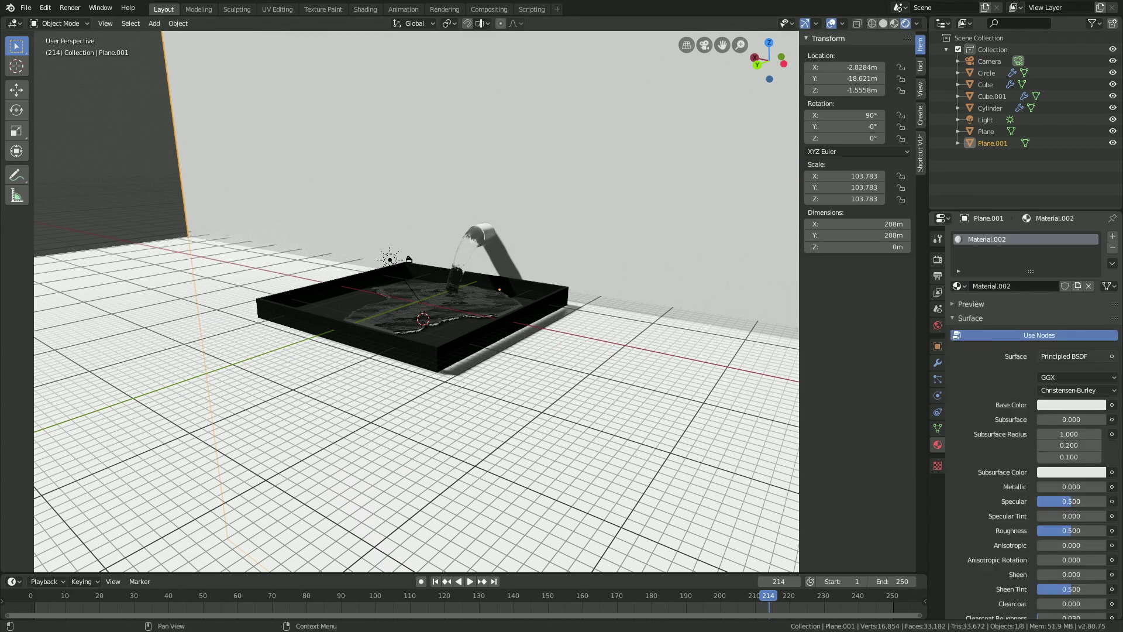
click(1075, 356)
click(994, 112)
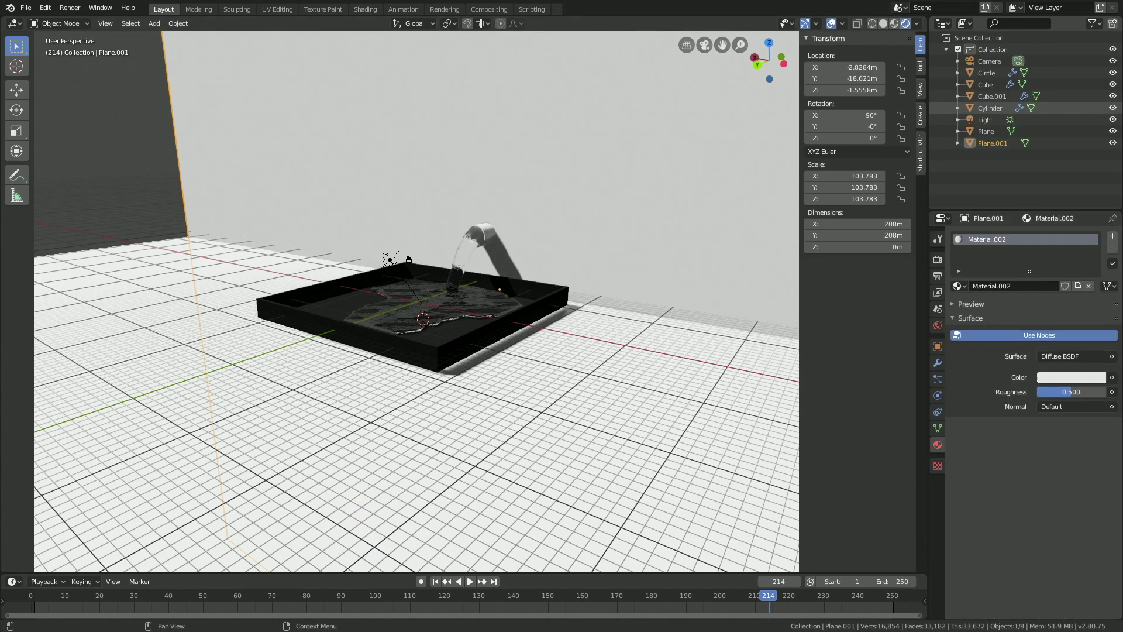
click(1071, 377)
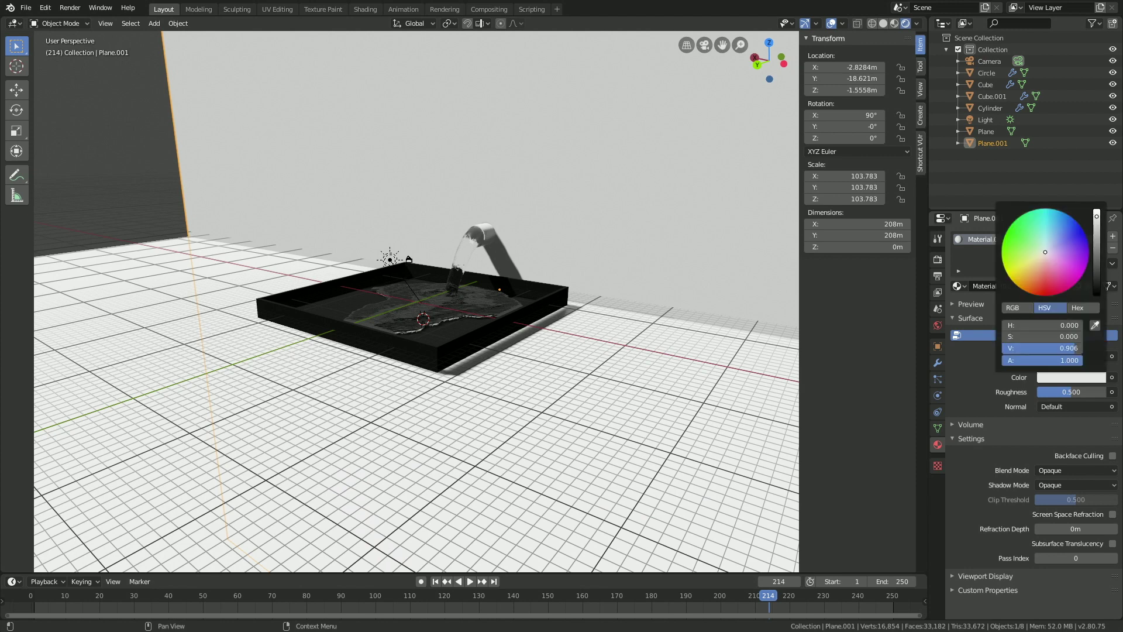
drag(1097, 216, 1097, 287)
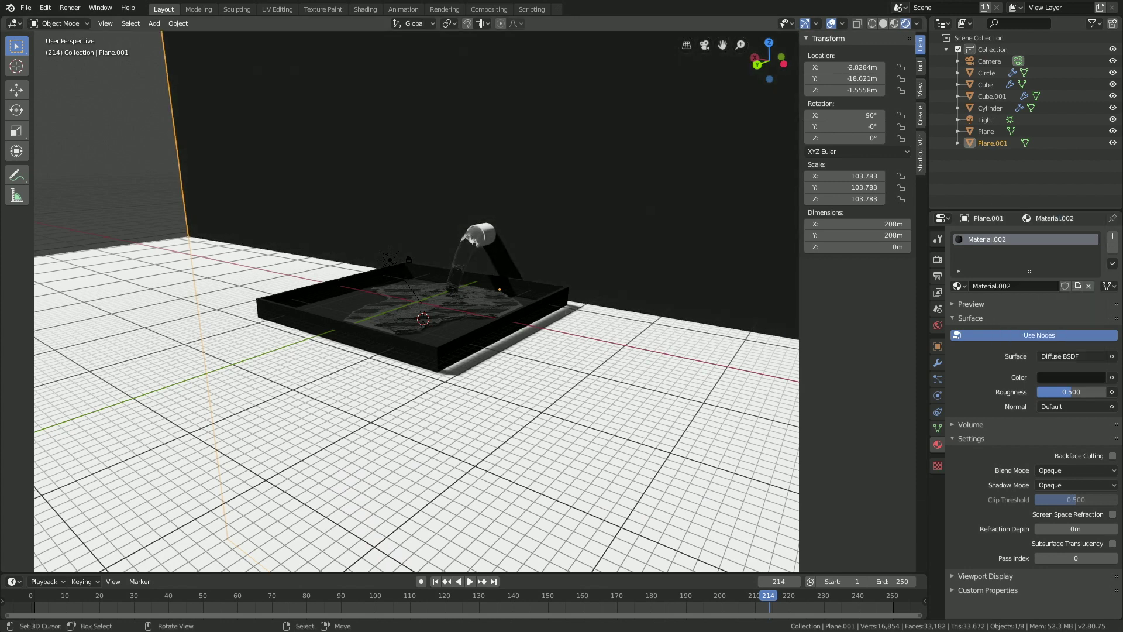
- Select the floor plane and assign it the backdrop's existing Material.002
click(714, 404)
click(960, 286)
click(988, 326)
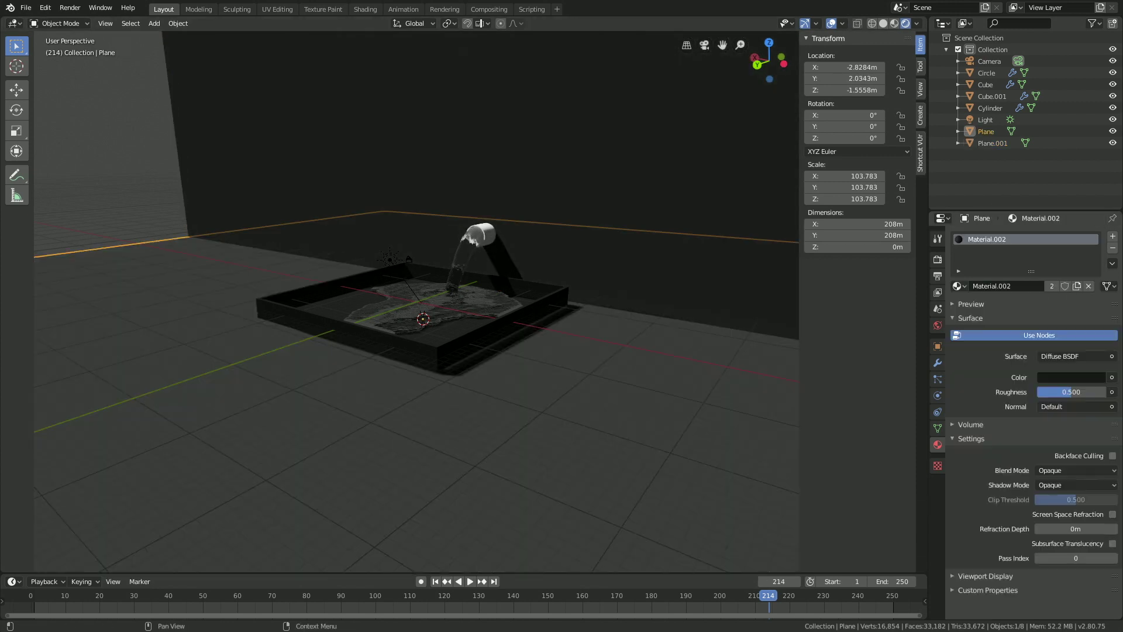
middle_drag(515, 345, 489, 346)
middle_drag(562, 398, 579, 393)
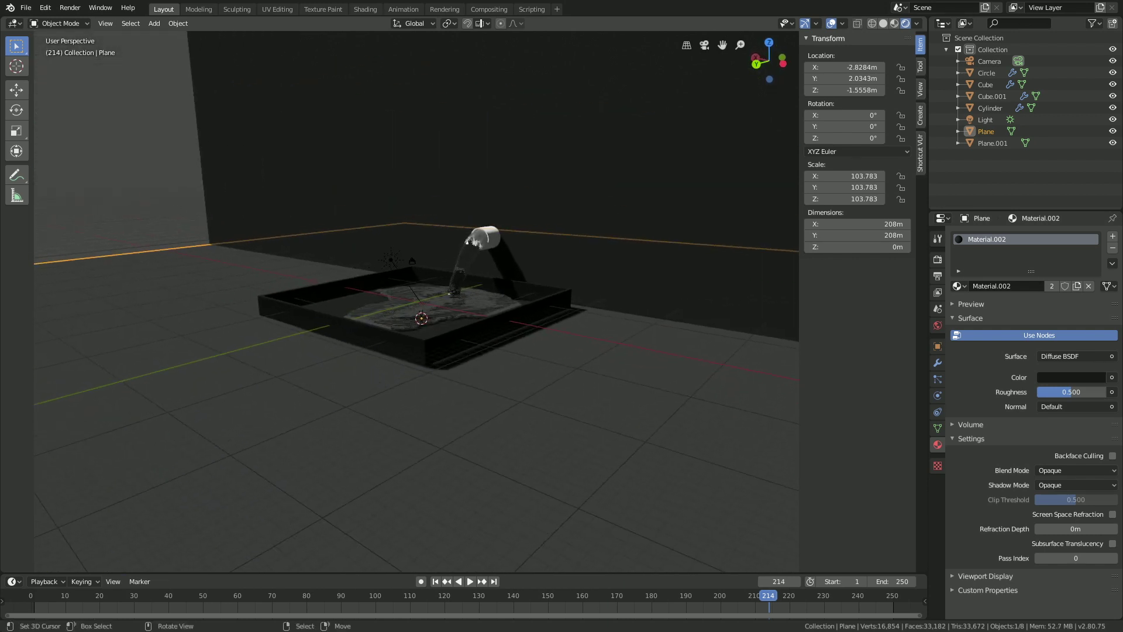
- Hide the viewport overlays and darken the shared floor and backdrop colour to a value of 0.040
click(831, 23)
middle_drag(609, 234, 633, 243)
click(1071, 377)
drag(1096, 284, 1095, 290)
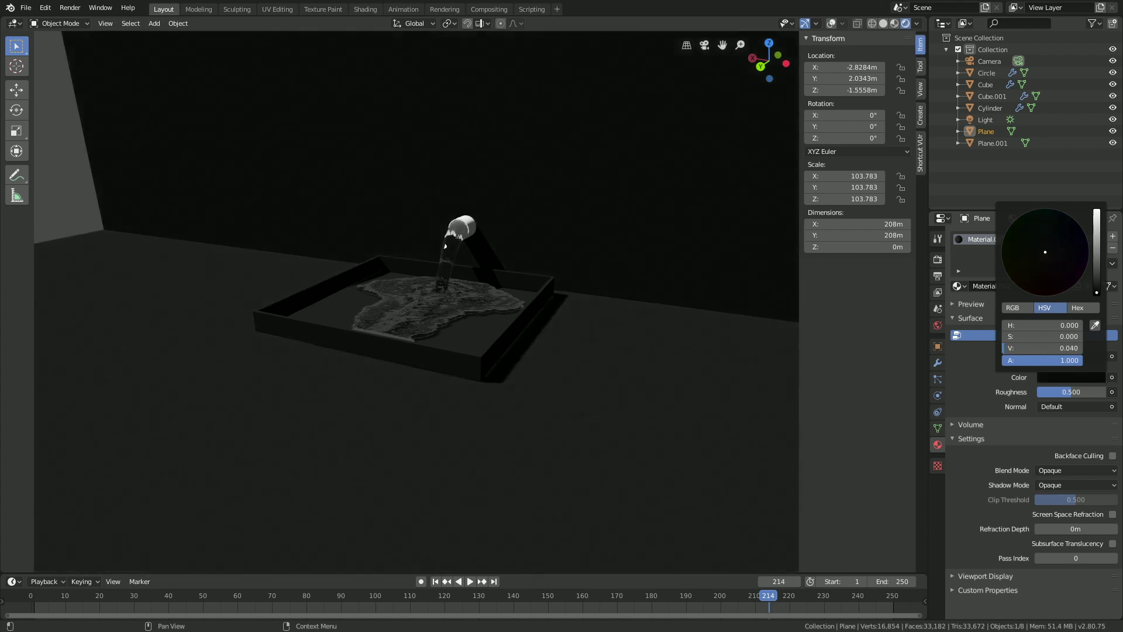
- Add a new material to the pipe and set its base colour to blue, with hue 0.625 and saturation 0.830
right_click(463, 227)
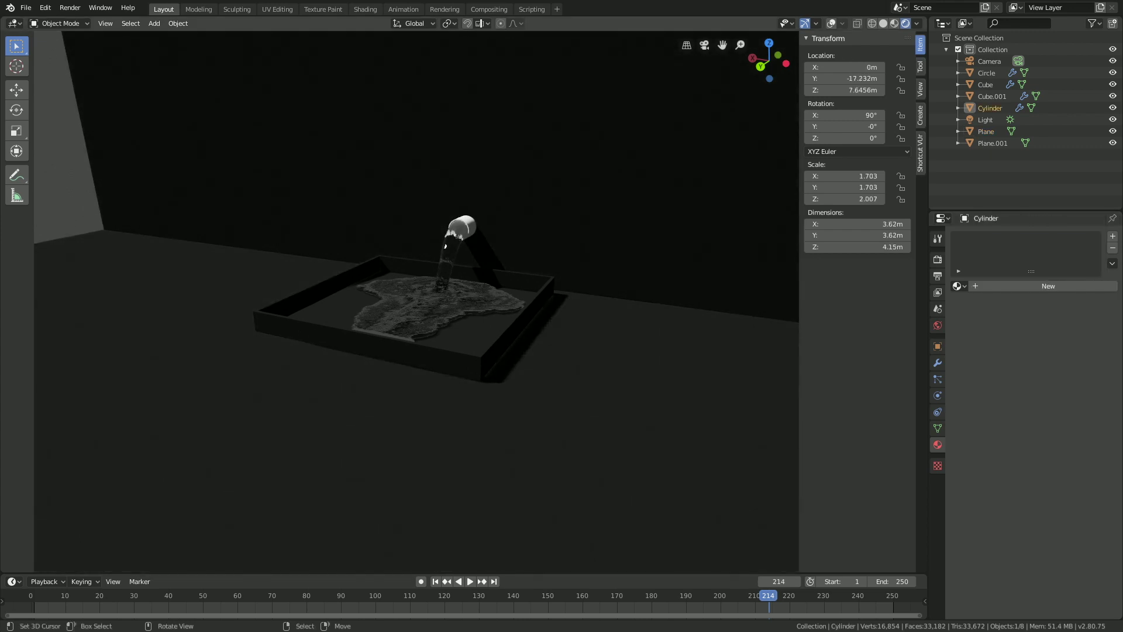
click(1043, 286)
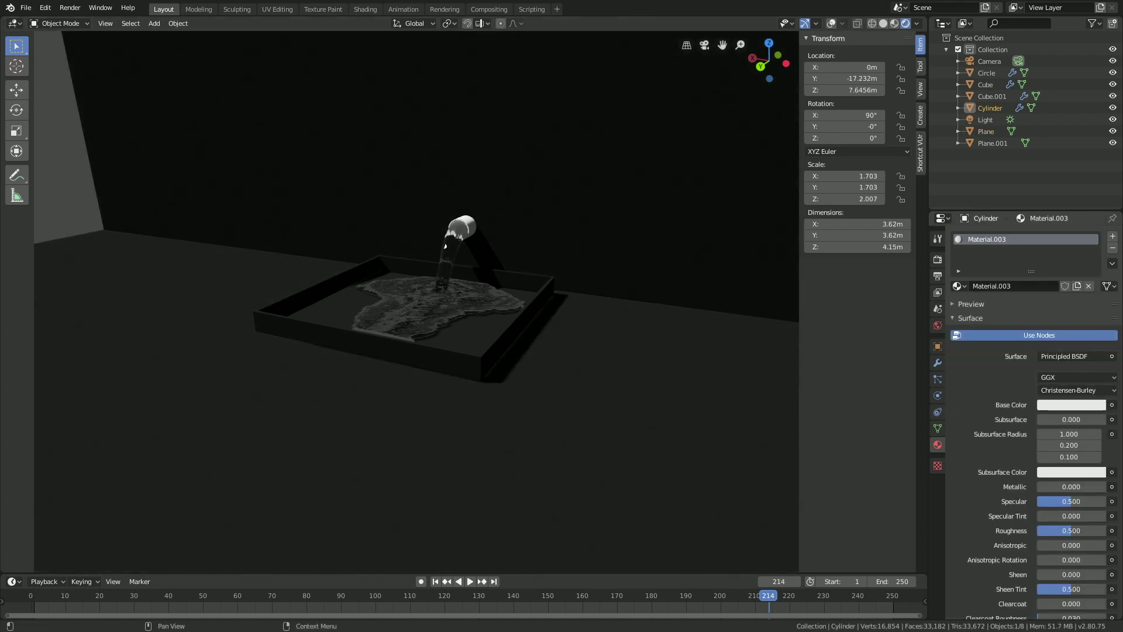
click(1072, 405)
drag(1058, 264, 1071, 254)
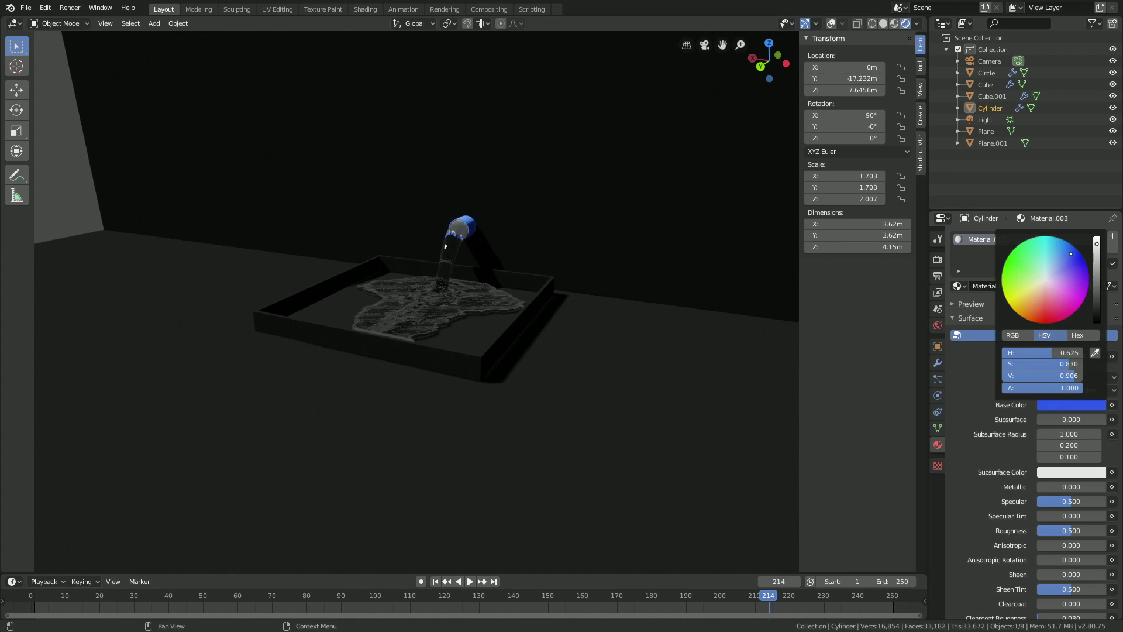
middle_drag(445, 247, 456, 292)
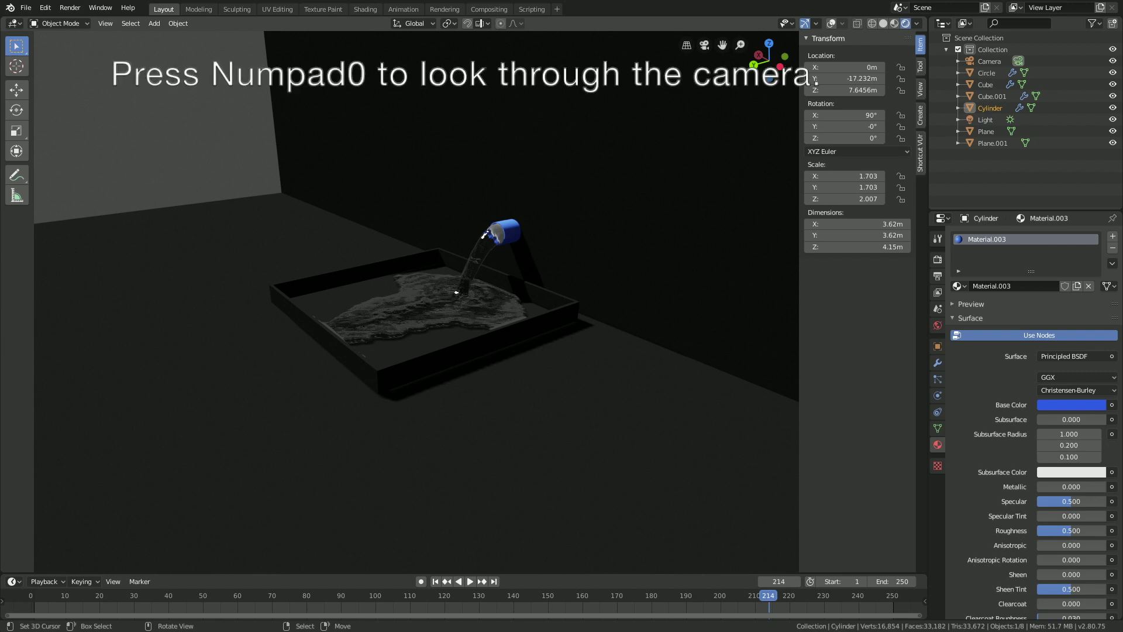
- Look through the camera, lock it to the view and pull it back to frame the whole tray
key(KP_0)
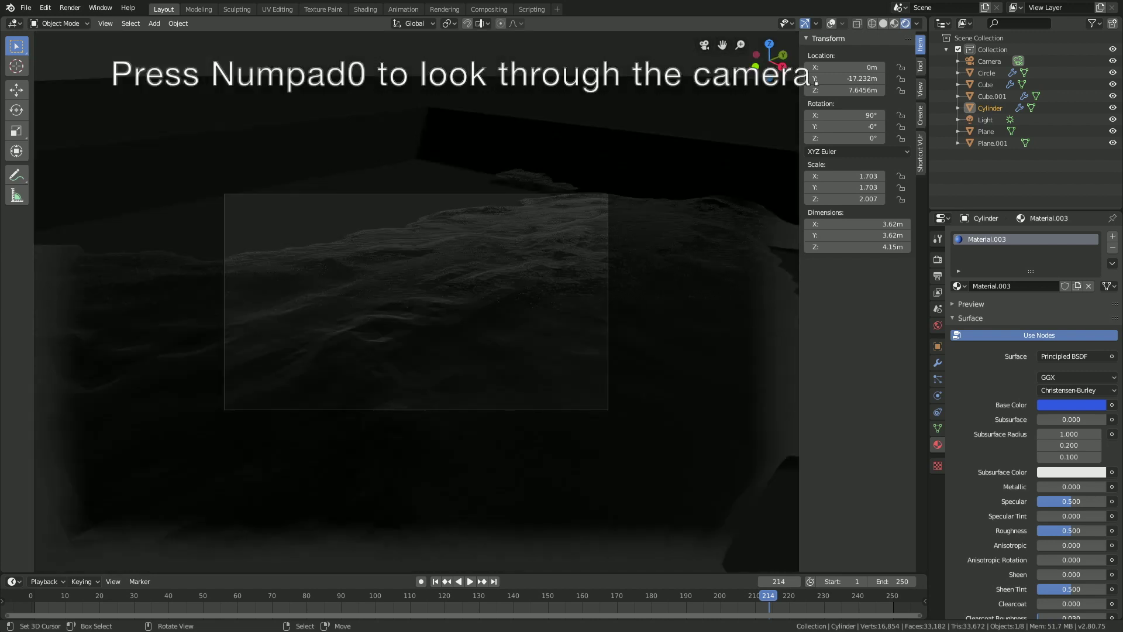
click(921, 89)
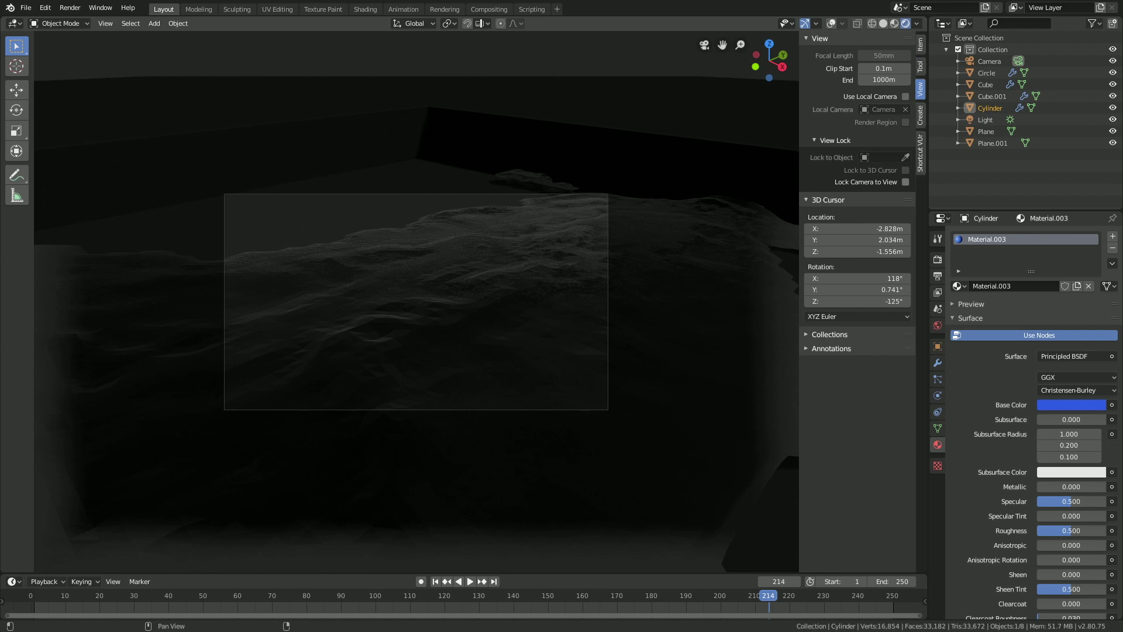
click(906, 182)
scroll(416, 301, down, 8)
middle_drag(416, 302, 59, 288)
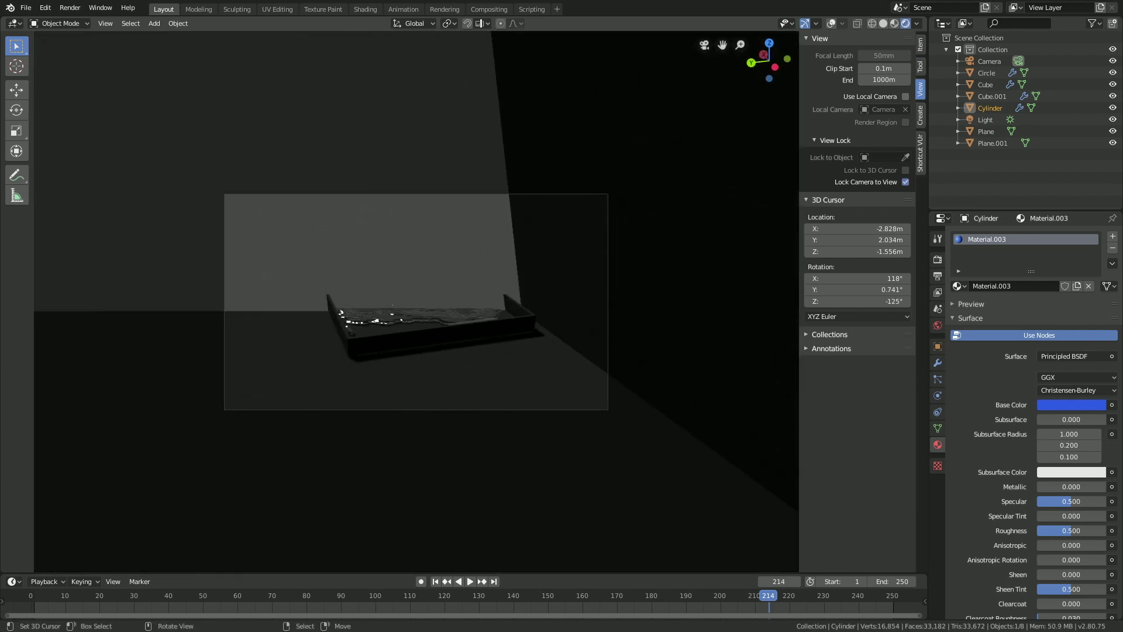
middle_drag(398, 301, 449, 272)
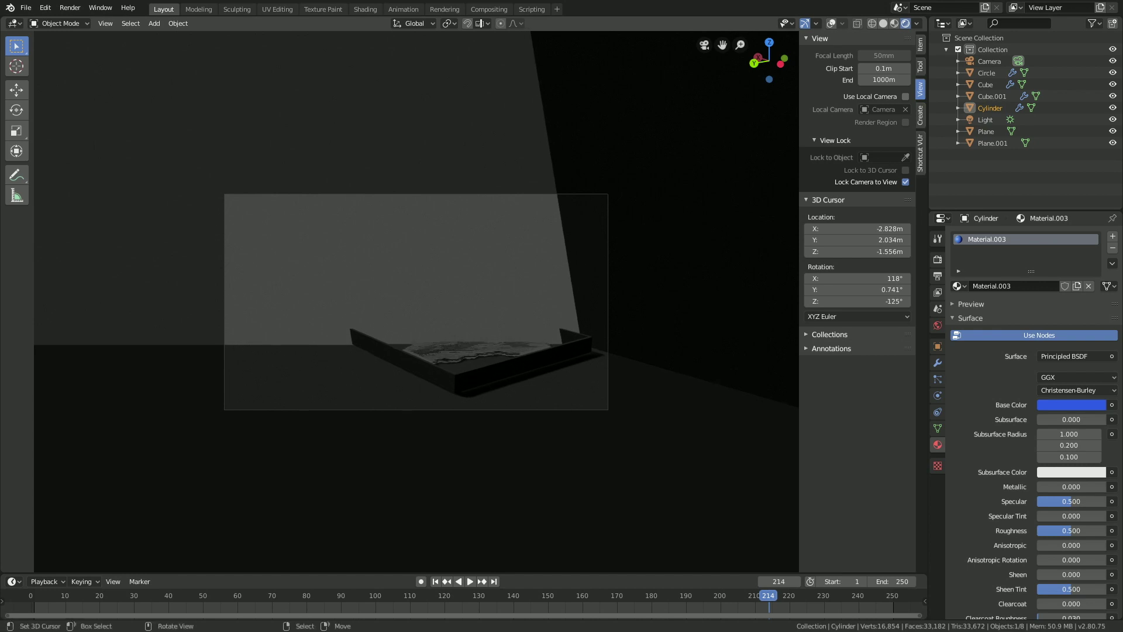
- Set the camera's clip end to 1000 m and reframe the shot on the tray and pipe
right_click(608, 292)
click(1067, 365)
text(00)
key(Return)
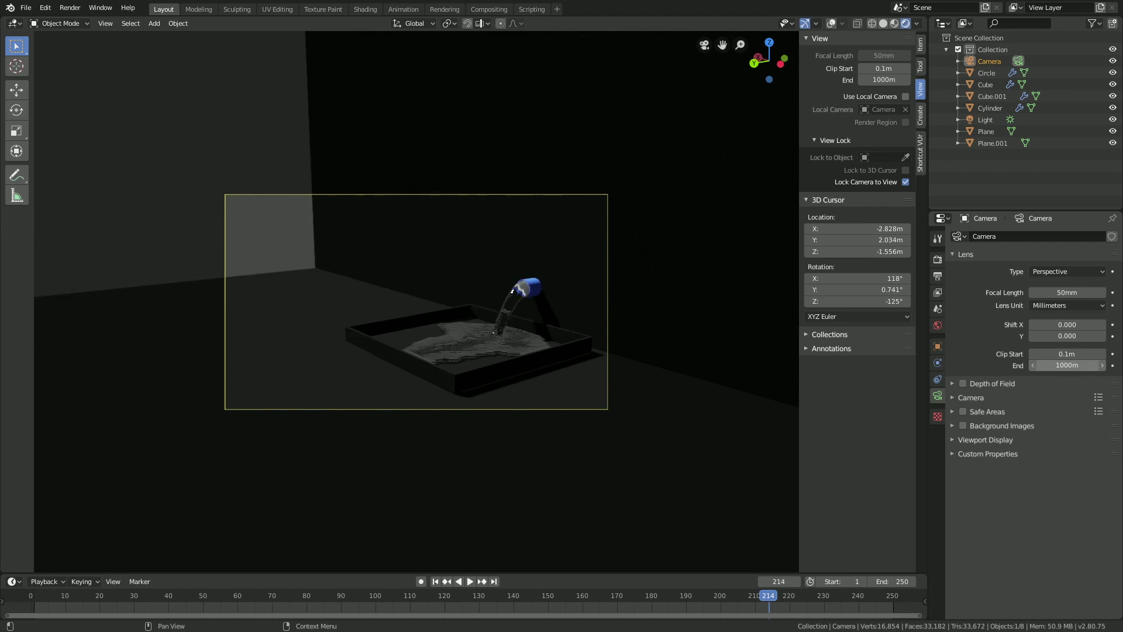
middle_drag(479, 293, 467, 273)
scroll(495, 295, up, 1)
- Scale up the backdrop plane and the floor plane slightly so they extend past the camera frame's edge
right_click(462, 252)
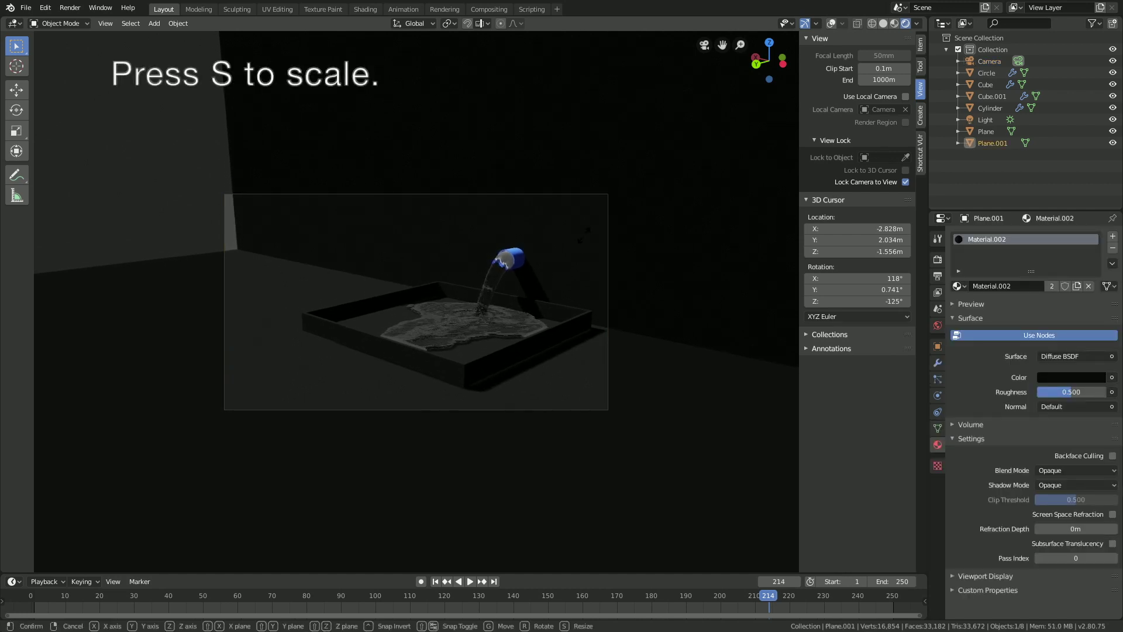
key(s)
key(Return)
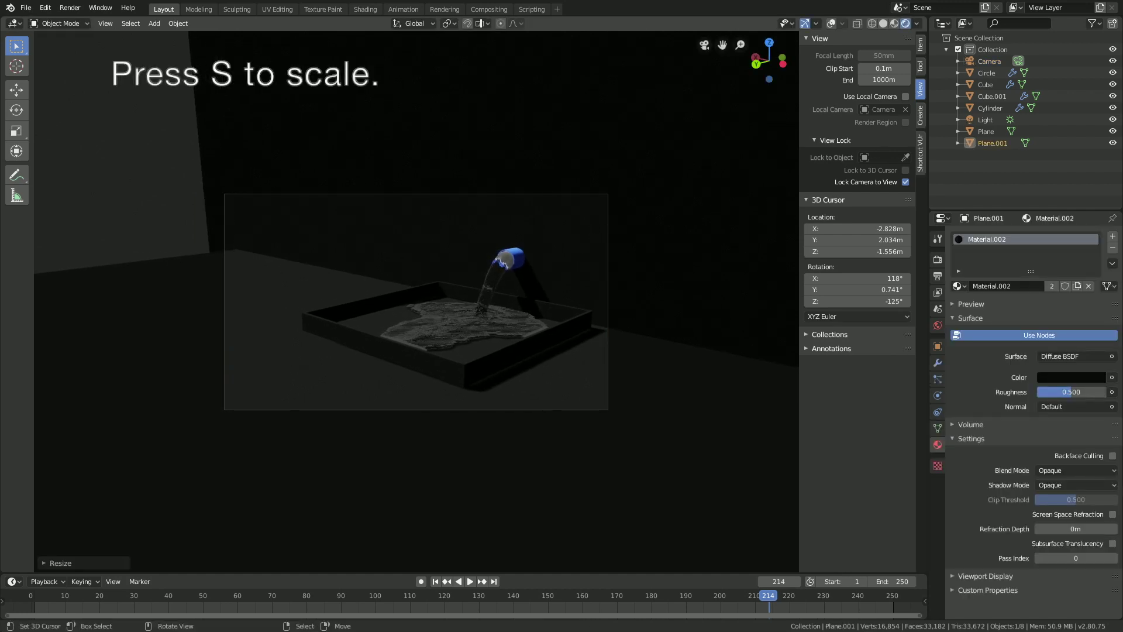
right_click(351, 369)
key(s)
key(Return)
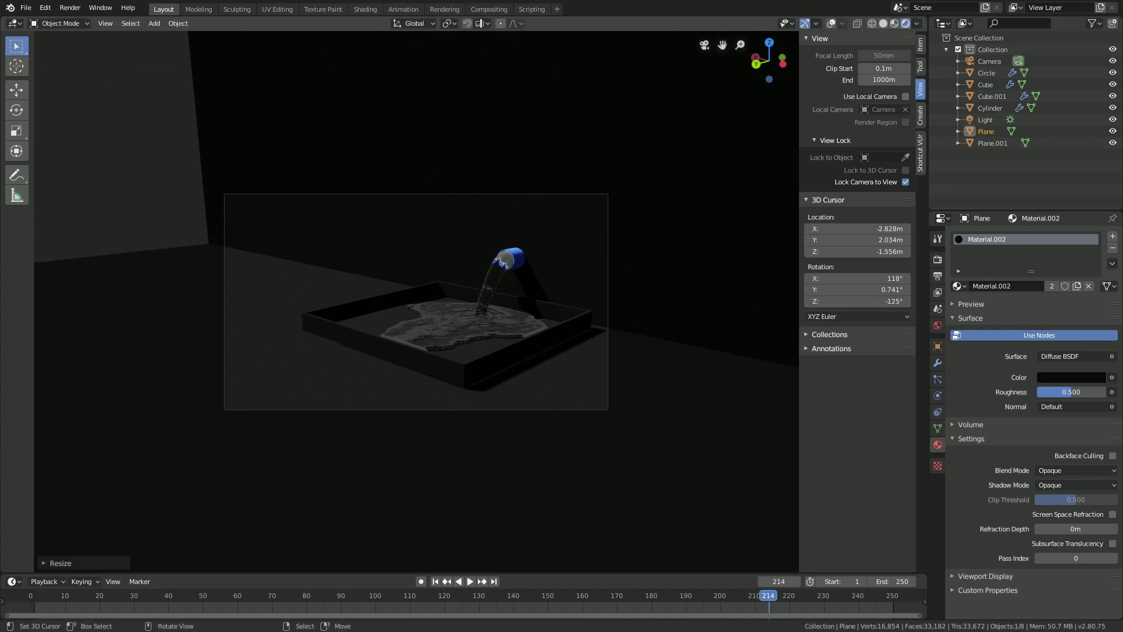
- Fine-tune the camera framing and unlock the camera from the view
mouse_move(417, 316)
middle_down()
mouse_move(403, 316)
mouse_move(416, 316)
middle_up()
scroll(417, 316, up, 1)
scroll(500, 336, down, 2)
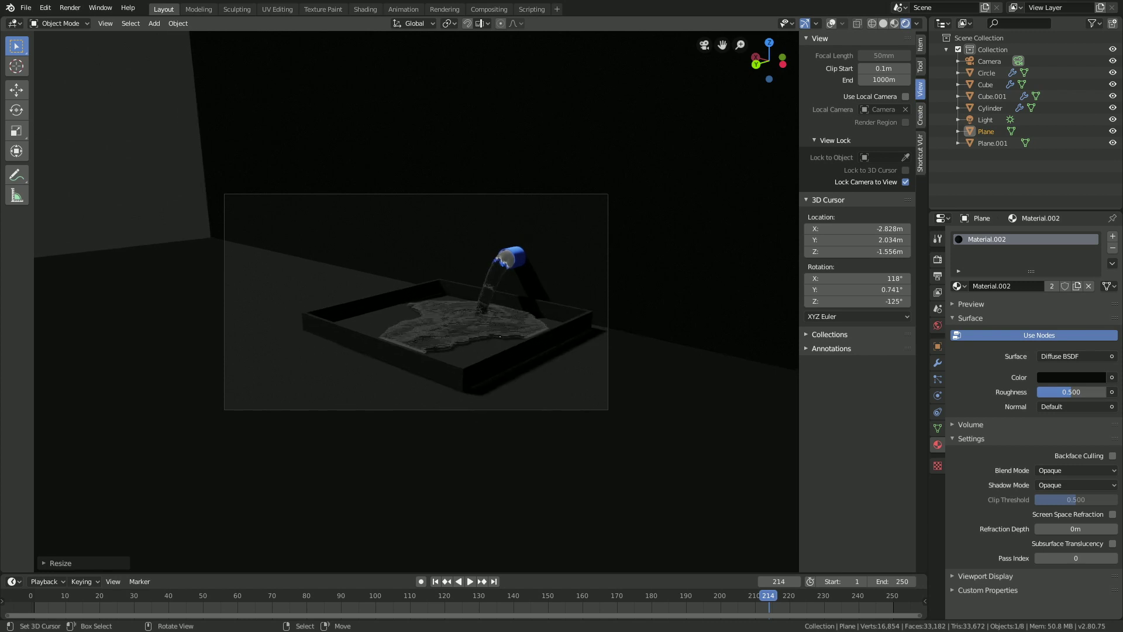
click(905, 182)
- Darken the floor and backdrop material's diffuse colour to pure black, value 0.000
scroll(500, 302, up, 4)
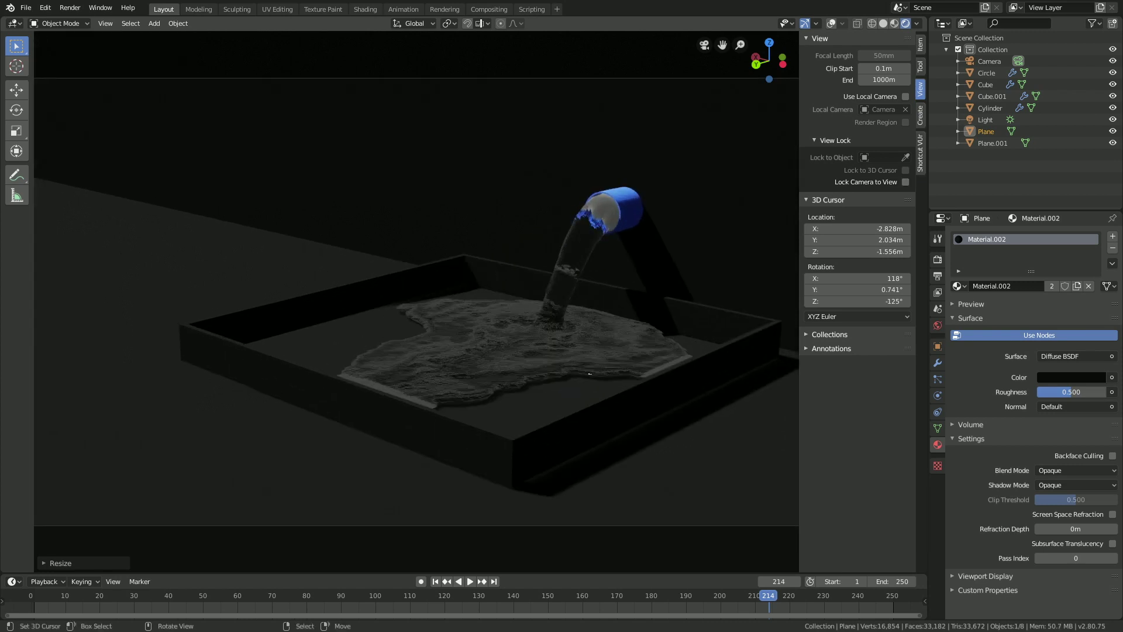
scroll(500, 302, down, 1)
click(1071, 377)
drag(1097, 291, 1097, 298)
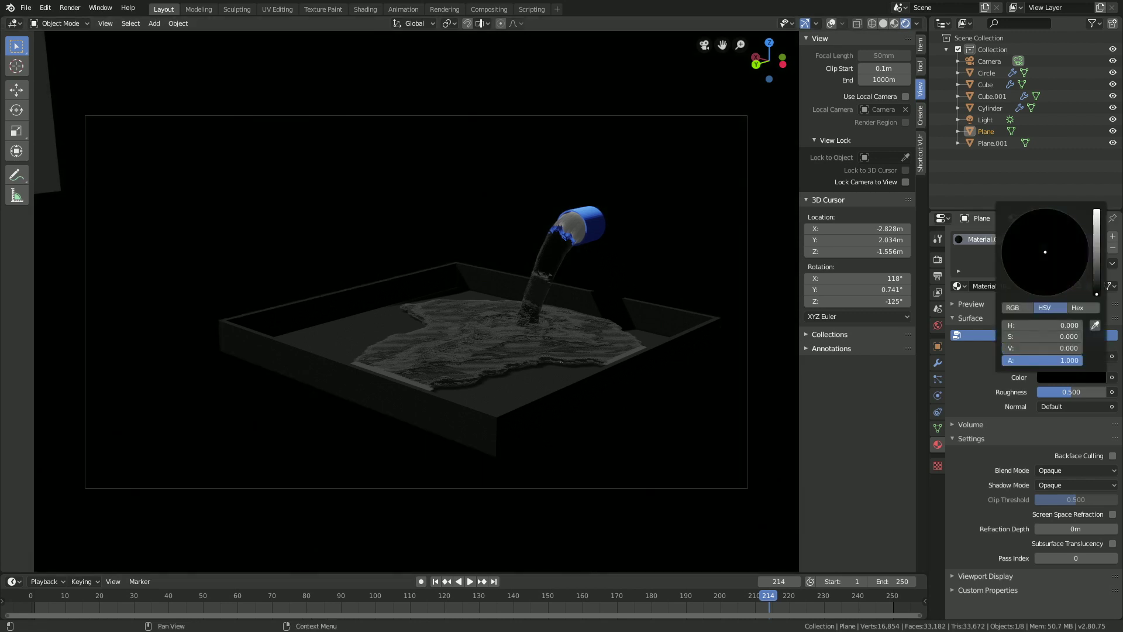
drag(1096, 290, 1097, 298)
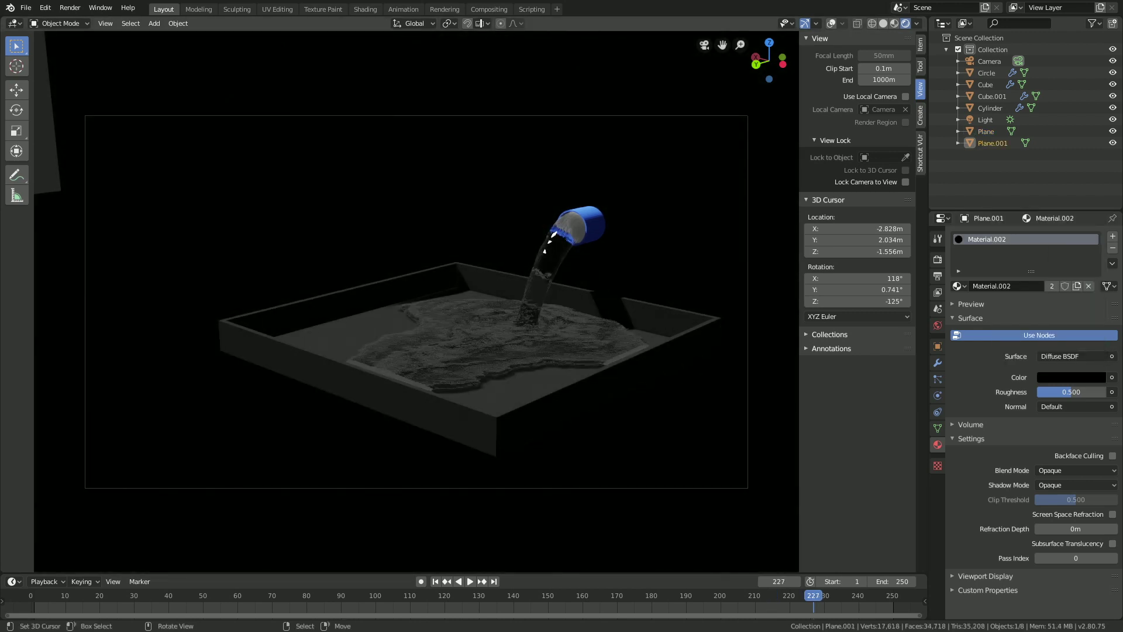
- Select the fluid domain and set its final resolution to 300
right_click(520, 340)
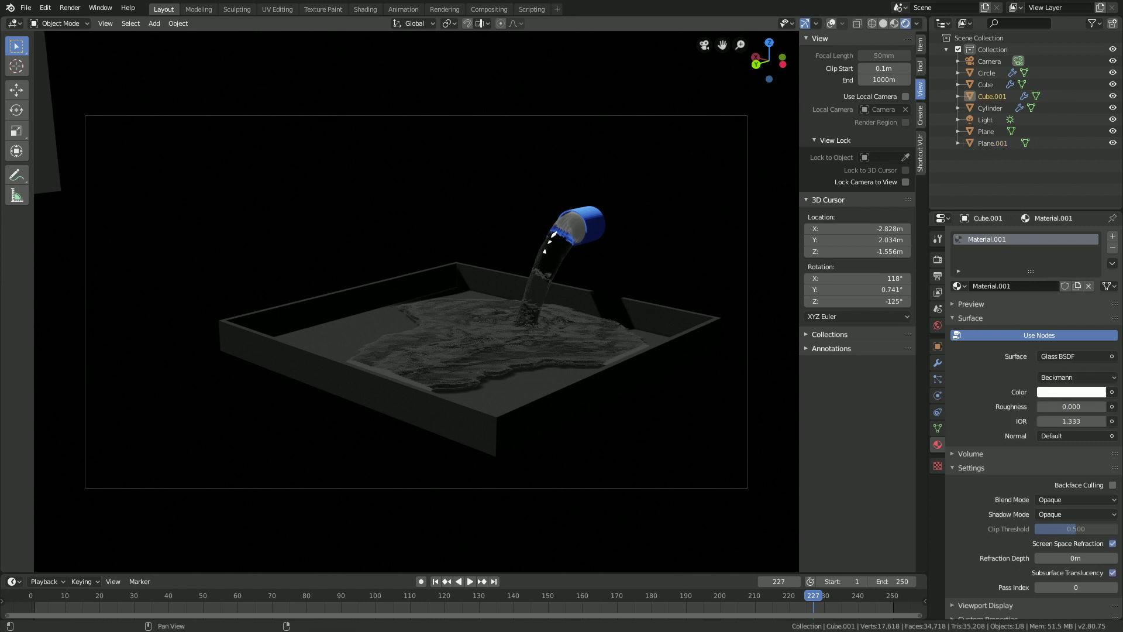
click(938, 395)
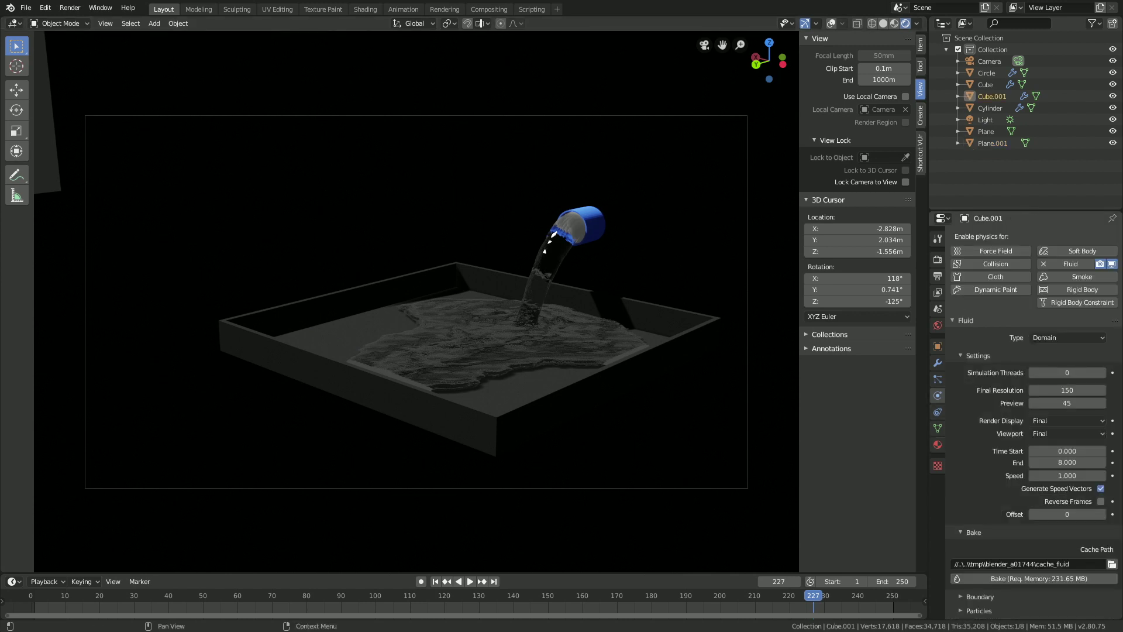
click(1067, 391)
text(25)
key(BackSpace)
key(BackSpace)
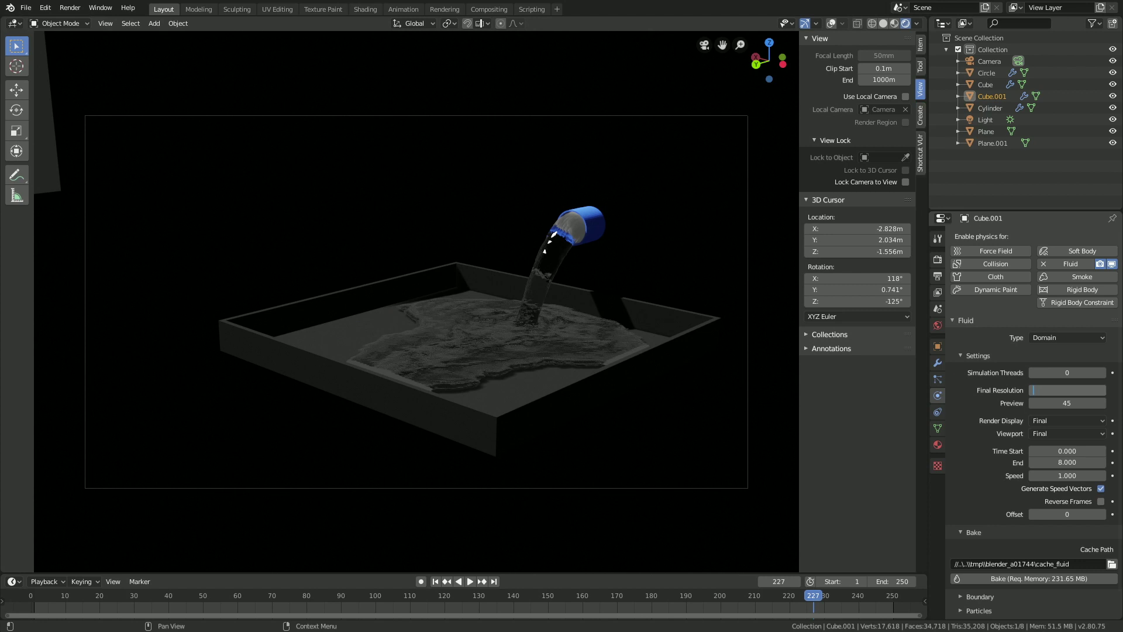
text(300)
key(Return)
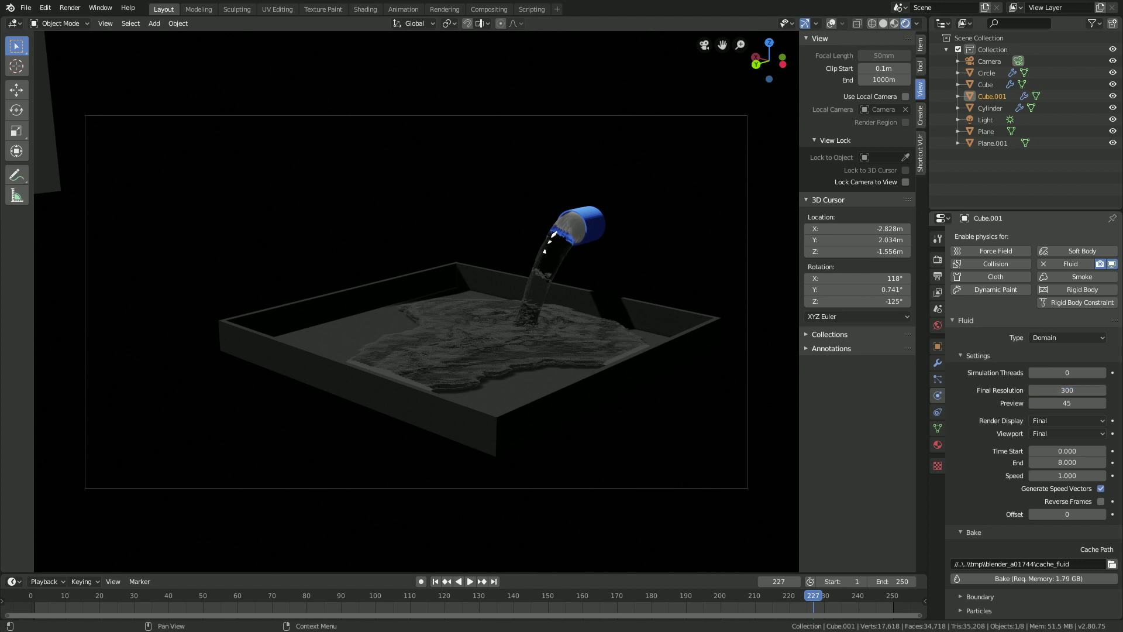
scroll(1032, 421, down, 1)
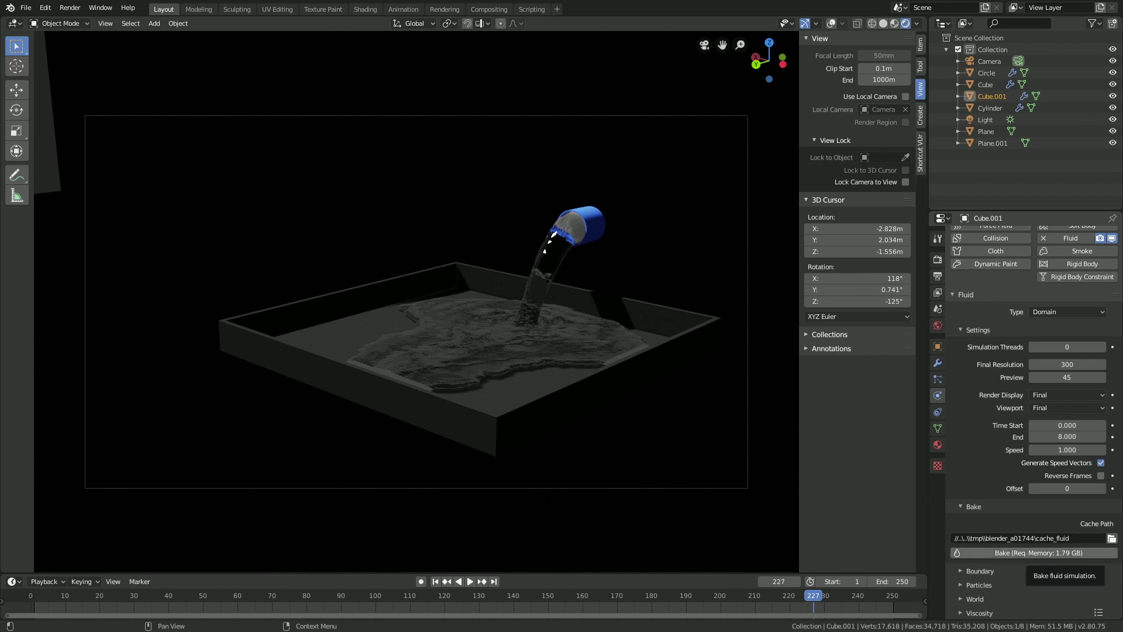
- Save the project as a new incremented file, tut1.blend, in the Water classic folder
click(26, 8)
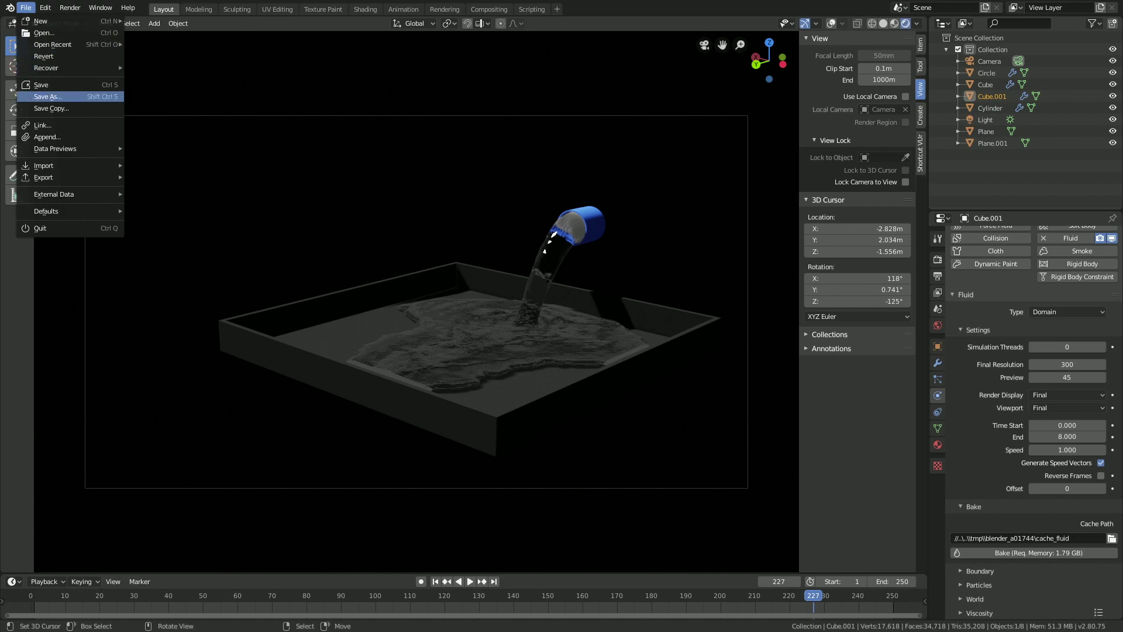
click(49, 96)
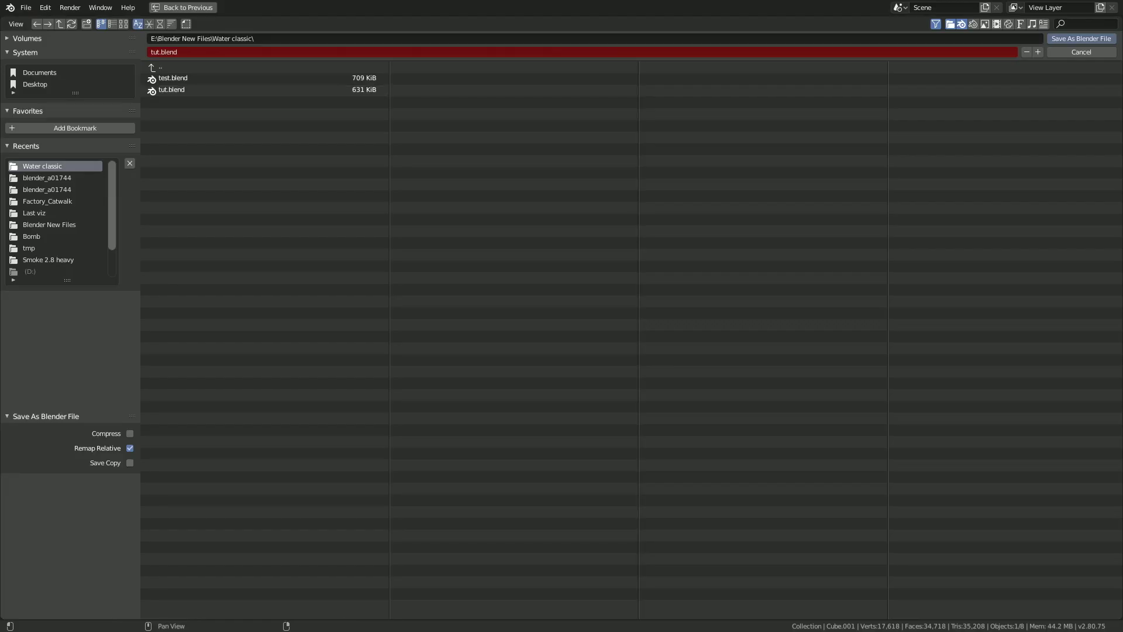
click(1038, 52)
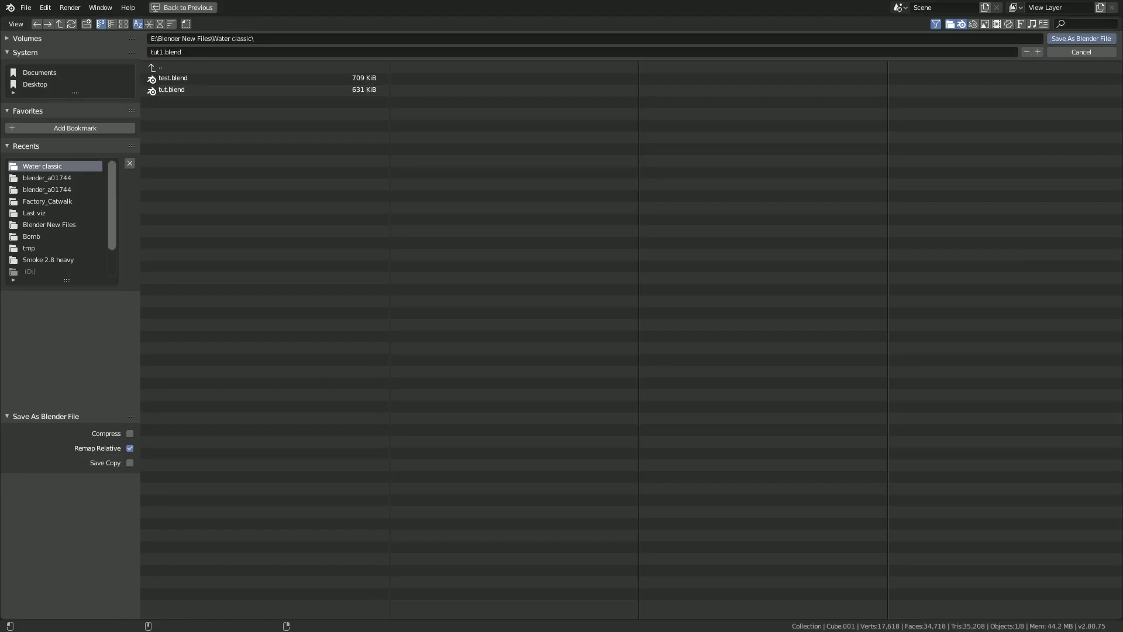
click(1081, 39)
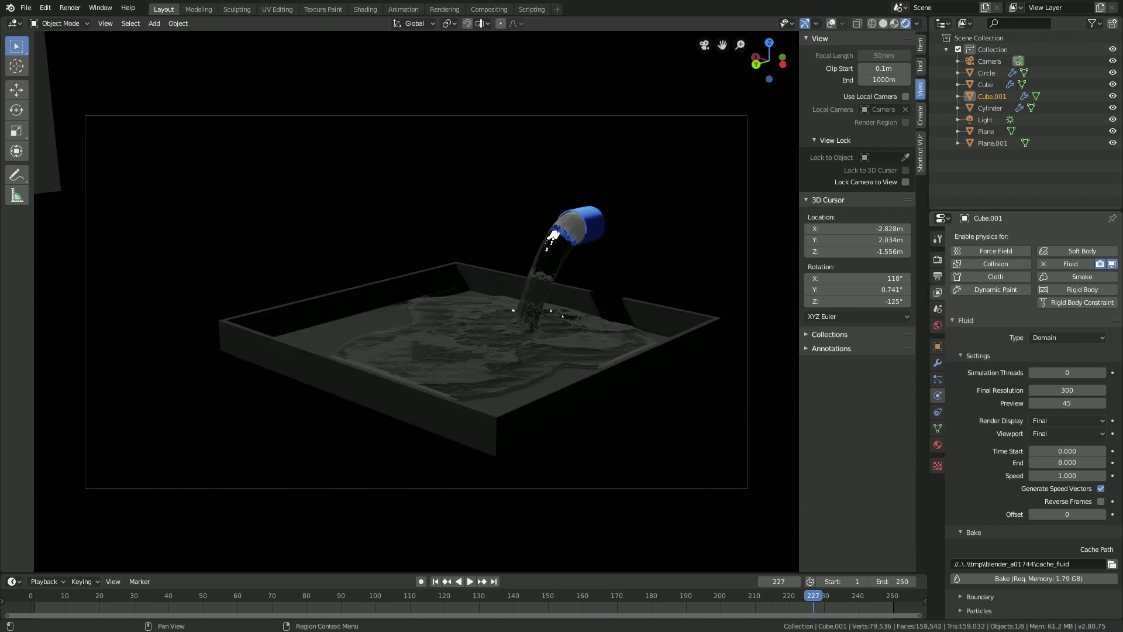
- Set the scene's output frame rate to 30 fps
click(938, 276)
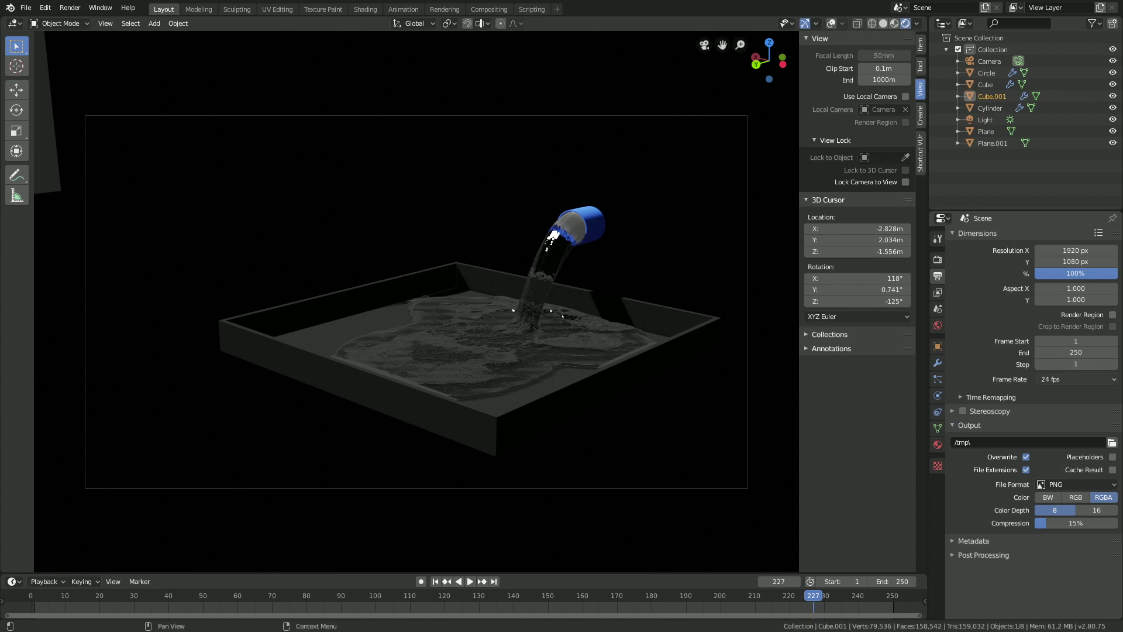
click(1070, 379)
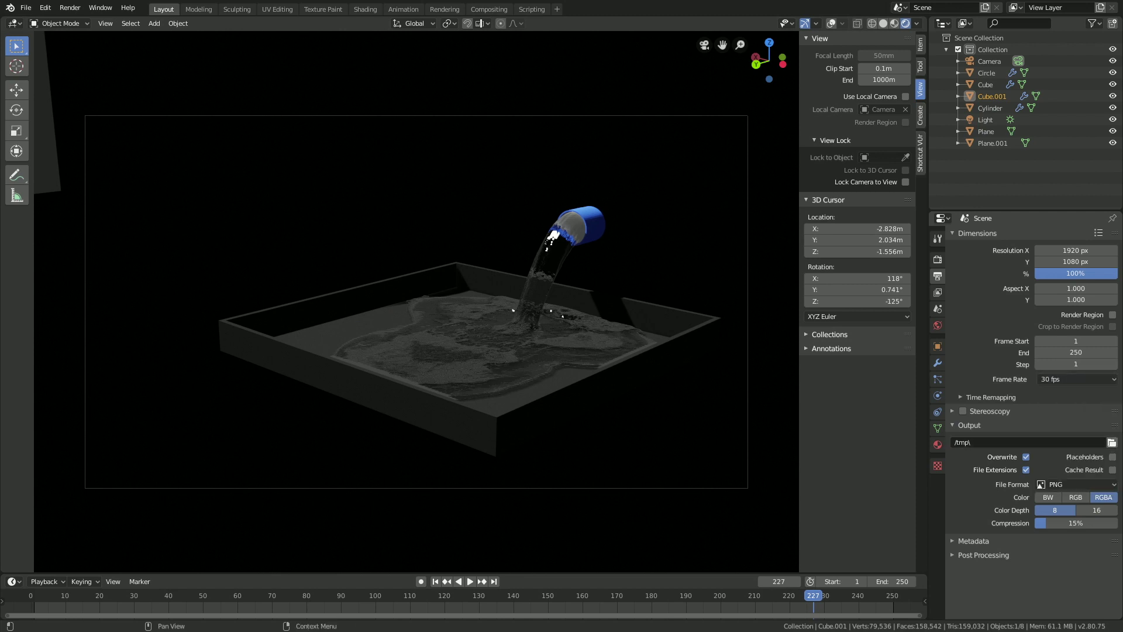
- Set the render output path to E:\tmp\finished water and the file format to AVI JPEG at 100% quality
click(1111, 442)
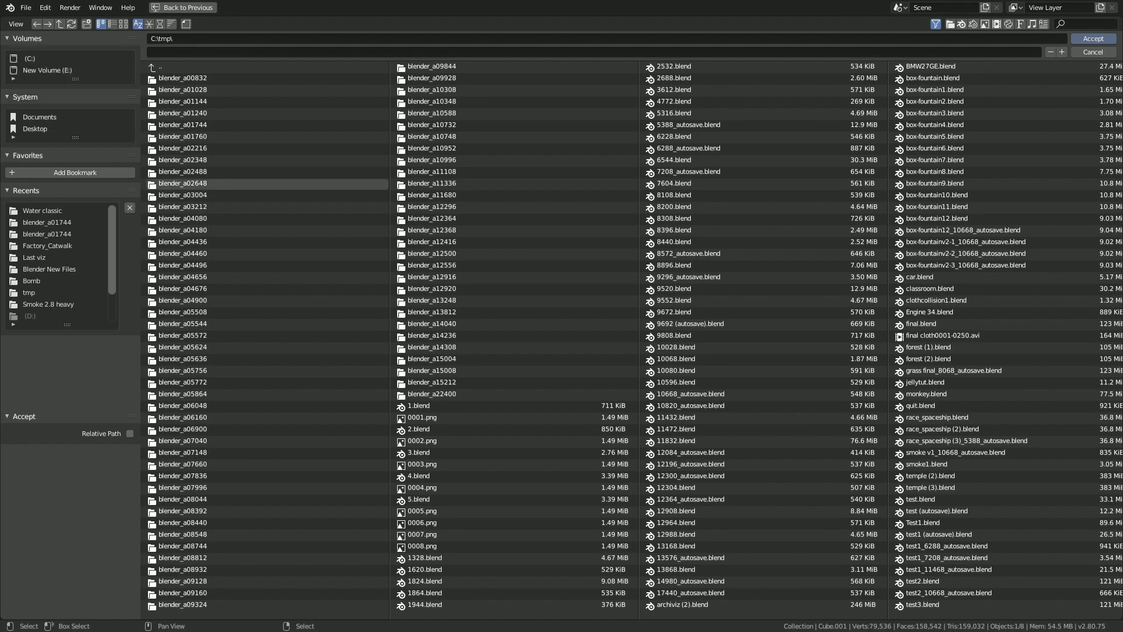
click(58, 70)
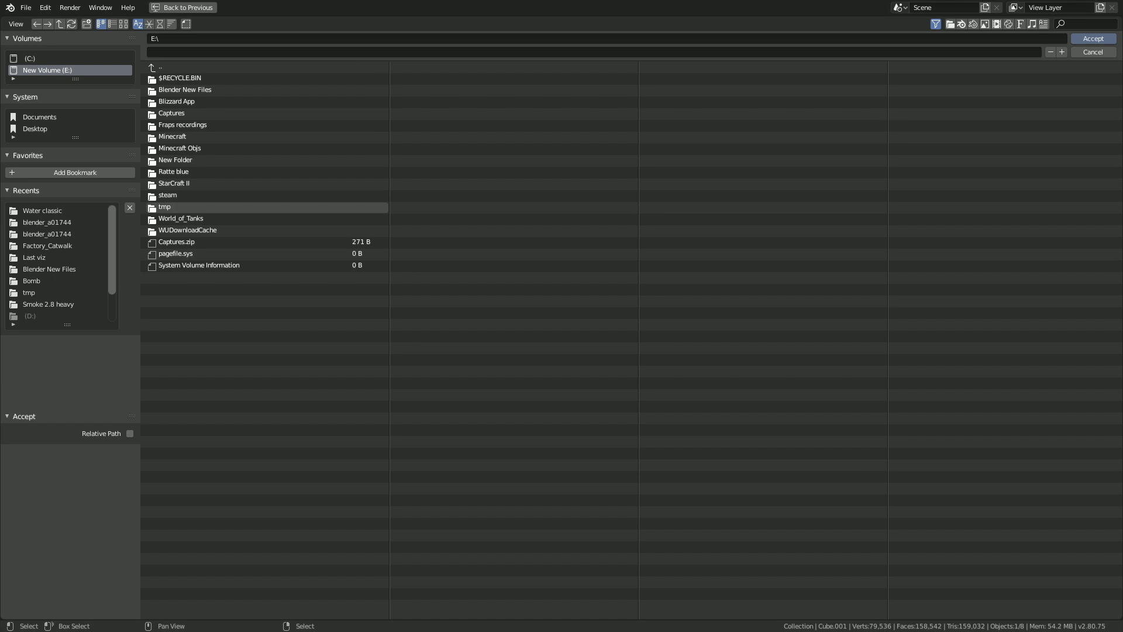
click(169, 206)
click(164, 52)
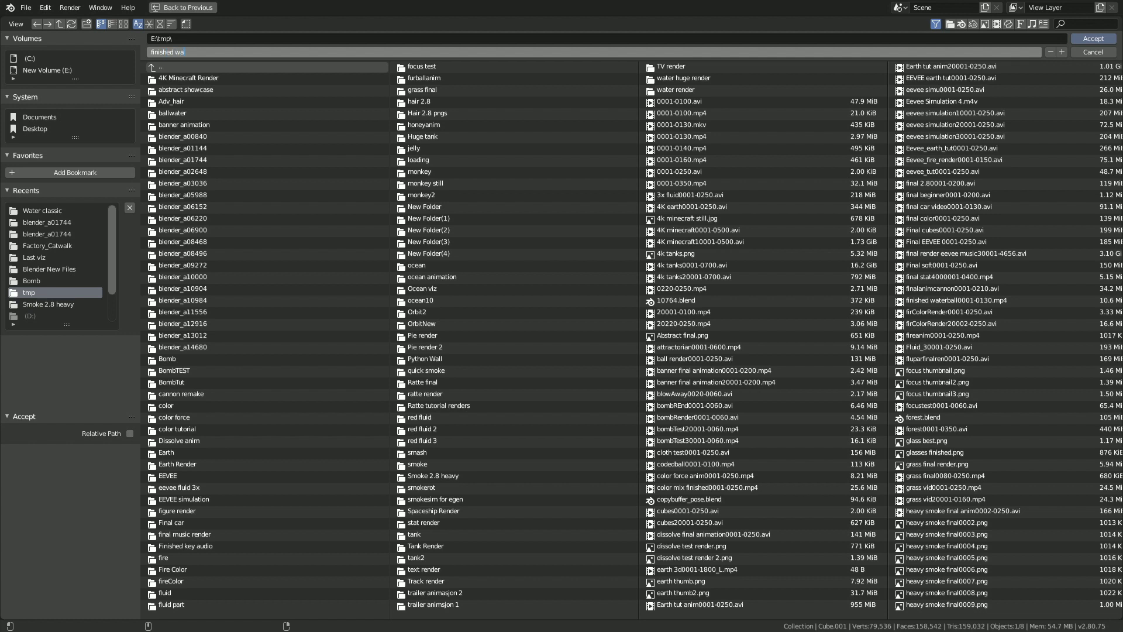
text(finished water)
key(Return)
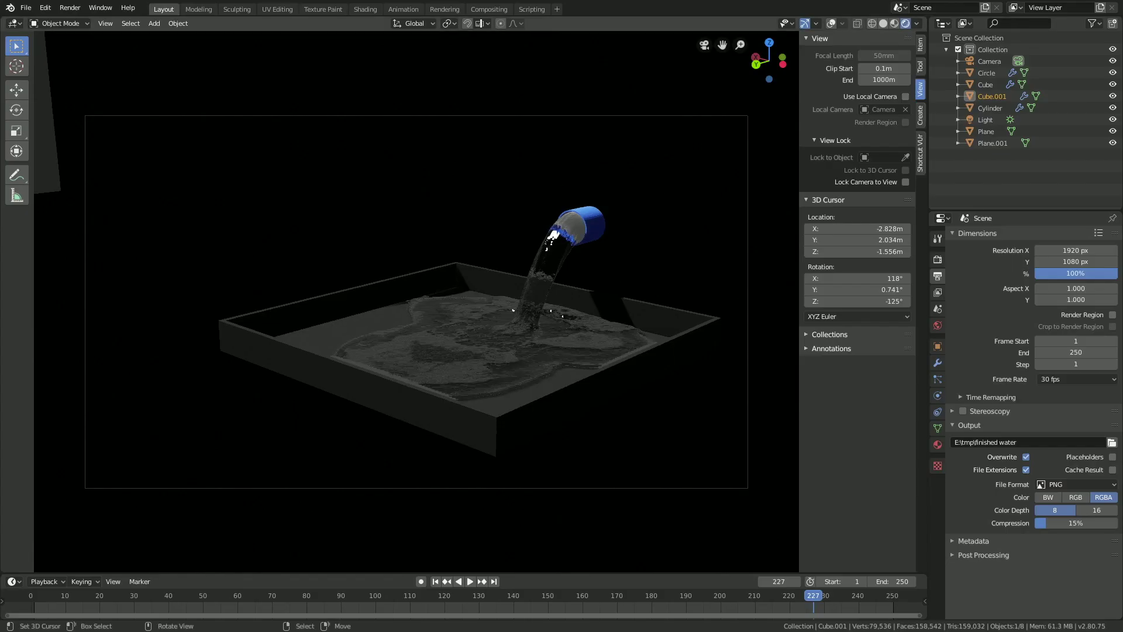
click(1076, 485)
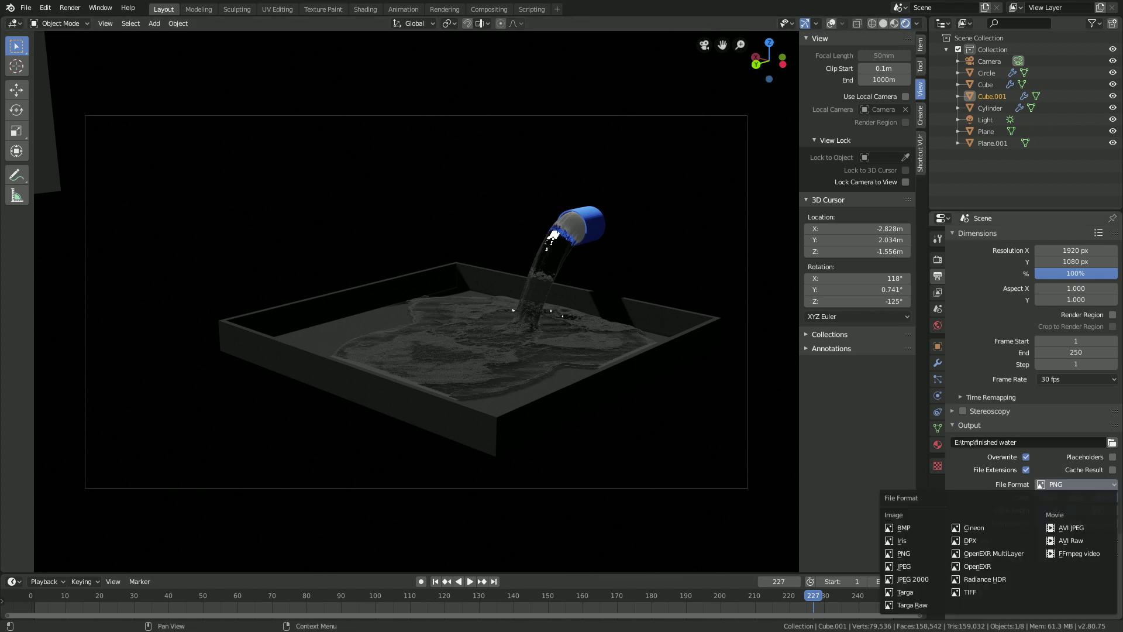
click(1072, 528)
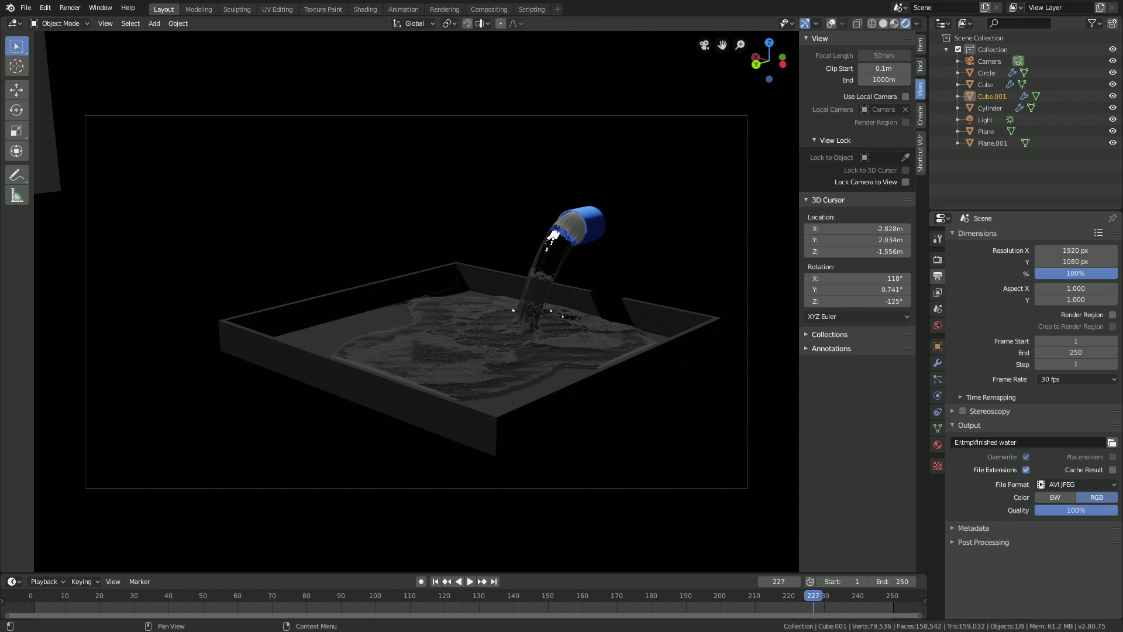
- Scrub through the timeline and play back the baked water simulation to preview it in the camera view
click(862, 601)
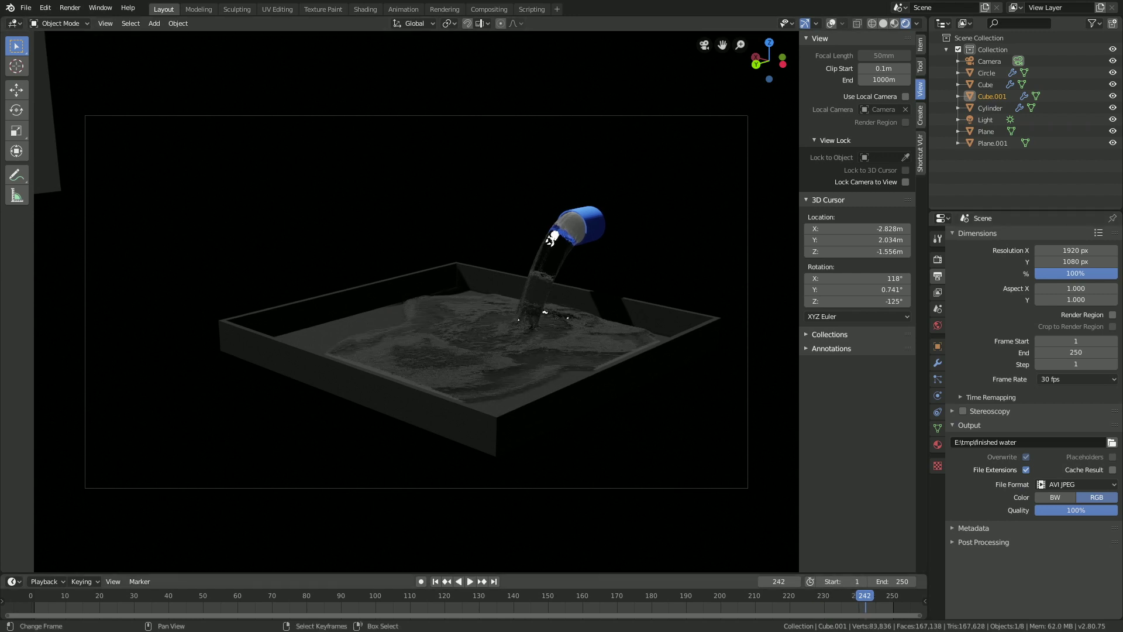
click(182, 600)
key(space)
key(space)
key(Home)
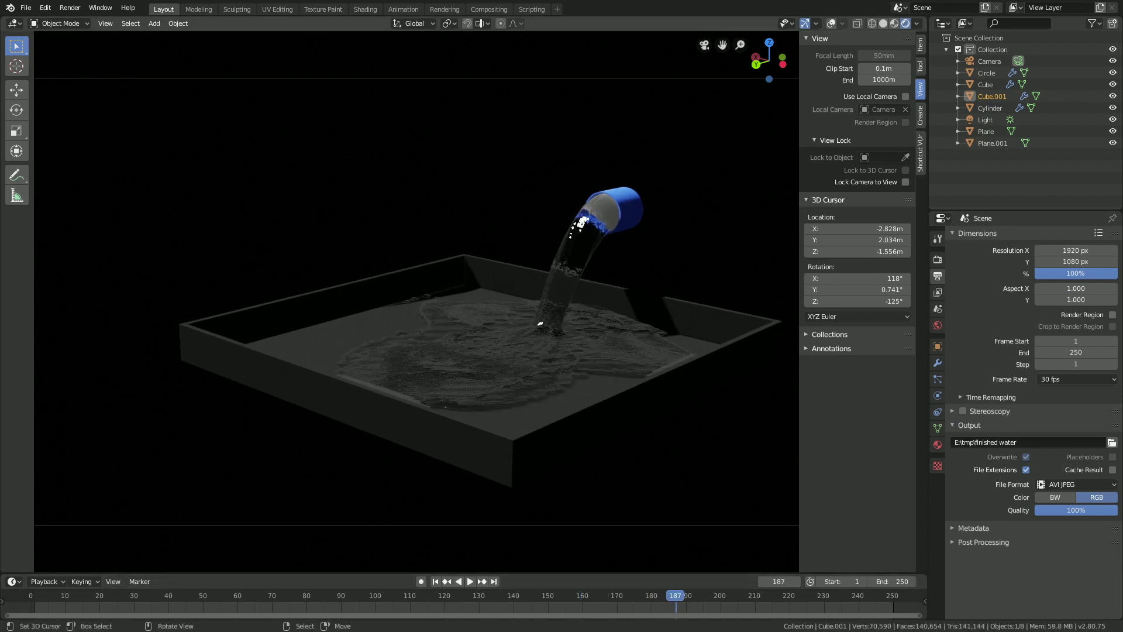
- Set the render display mode to Image Editor and start rendering the animation
click(69, 8)
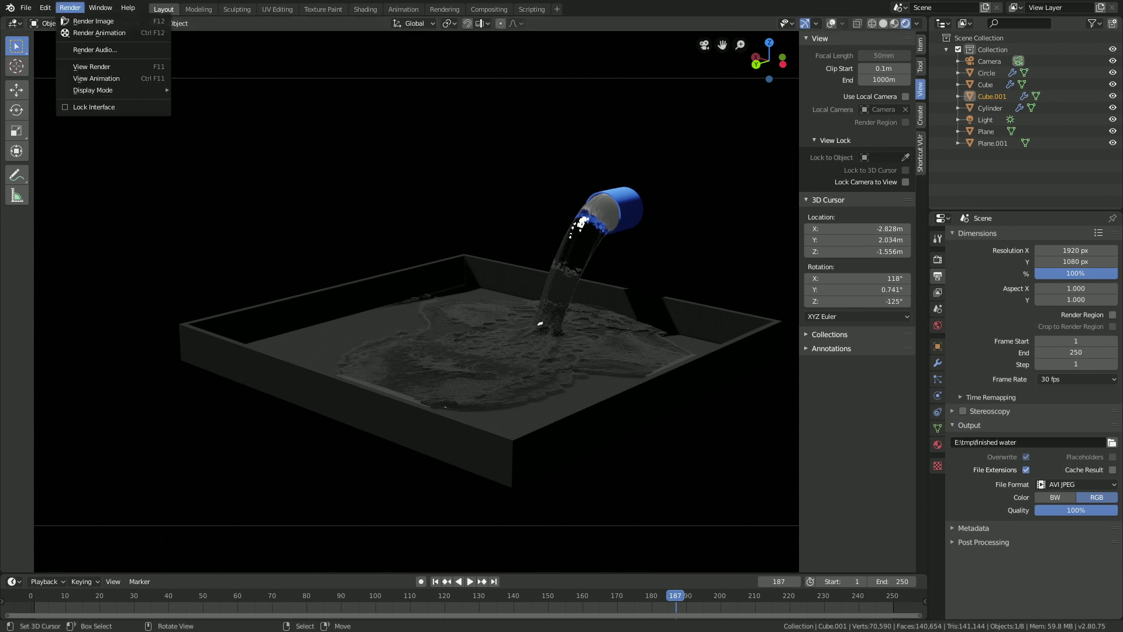
mouse_move(111, 90)
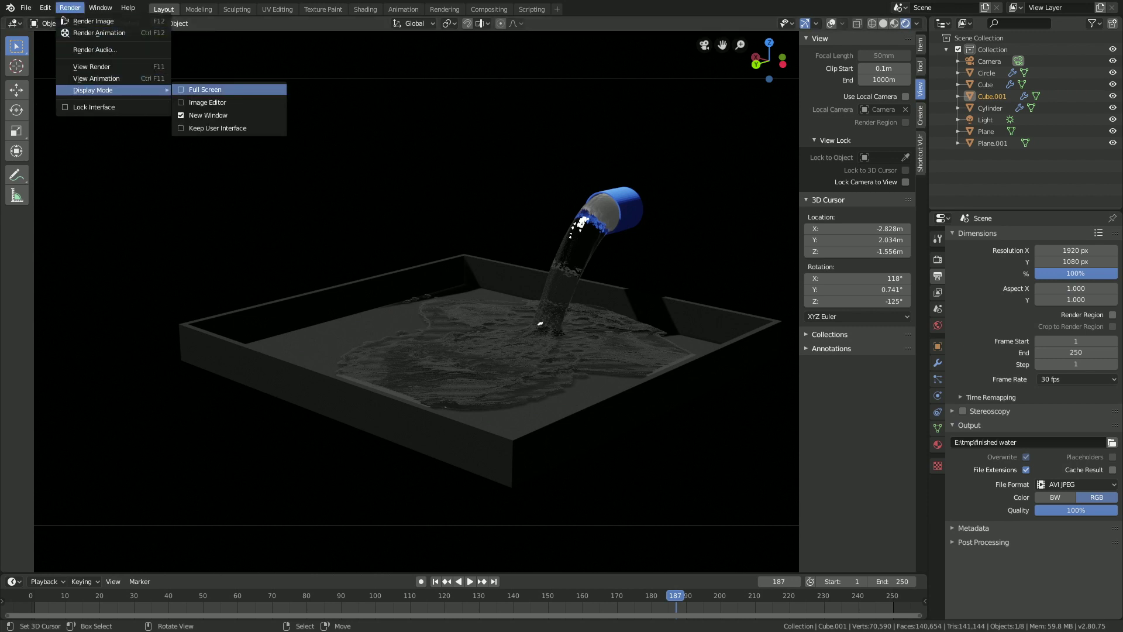
click(207, 103)
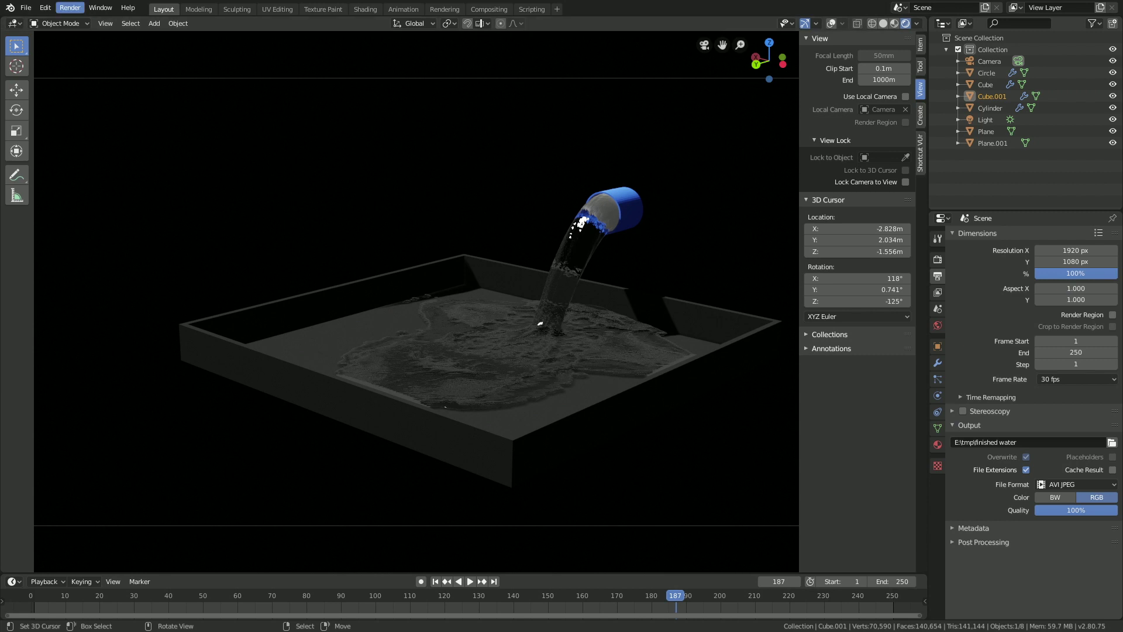
click(70, 8)
click(82, 32)
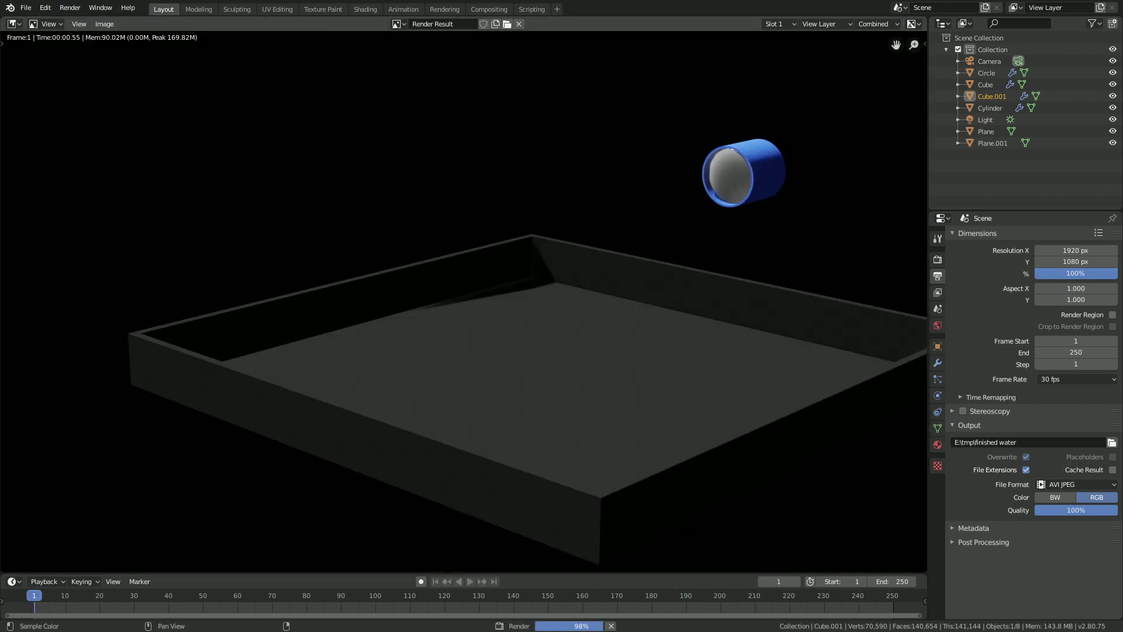